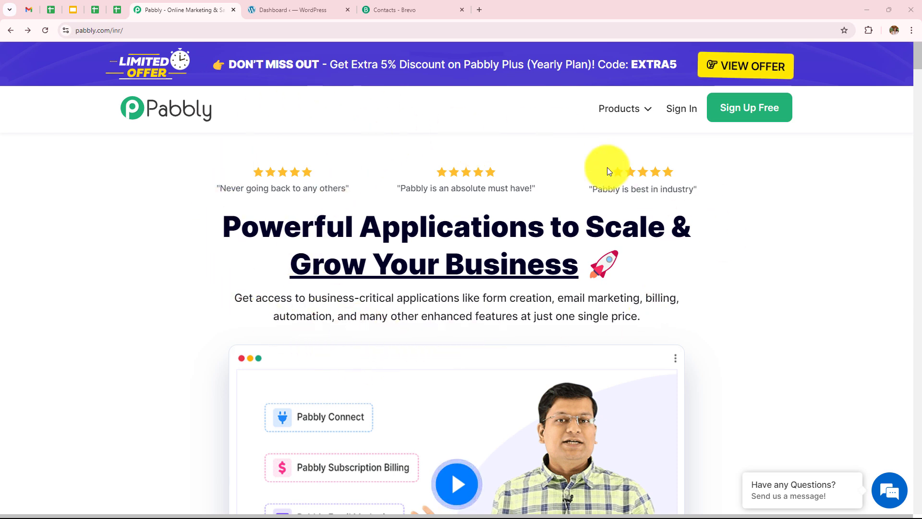
# Sign in to the Pabbly account from the homepage to reach the All Pabbly Apps page.
pyautogui.moveTo(112, 30); pyautogui.dragTo(134, 30)
pyautogui.click(133, 29)
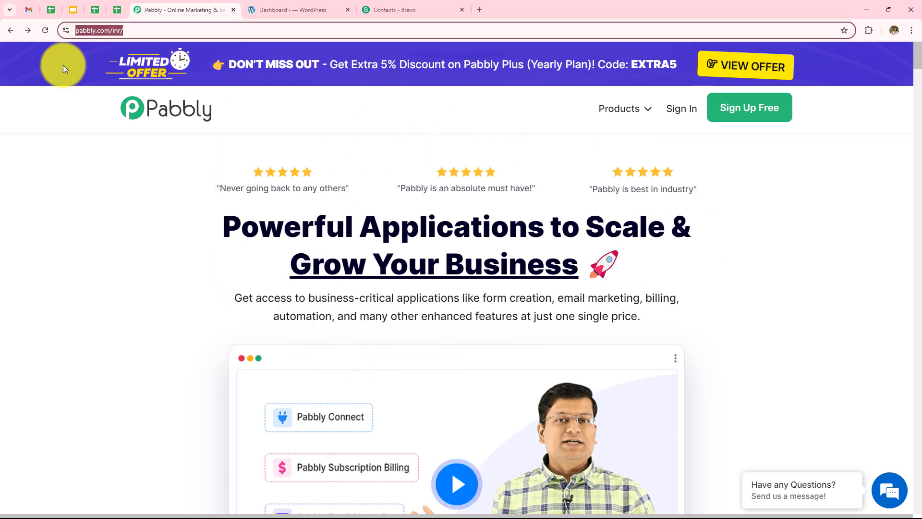
pyautogui.click(99, 203)
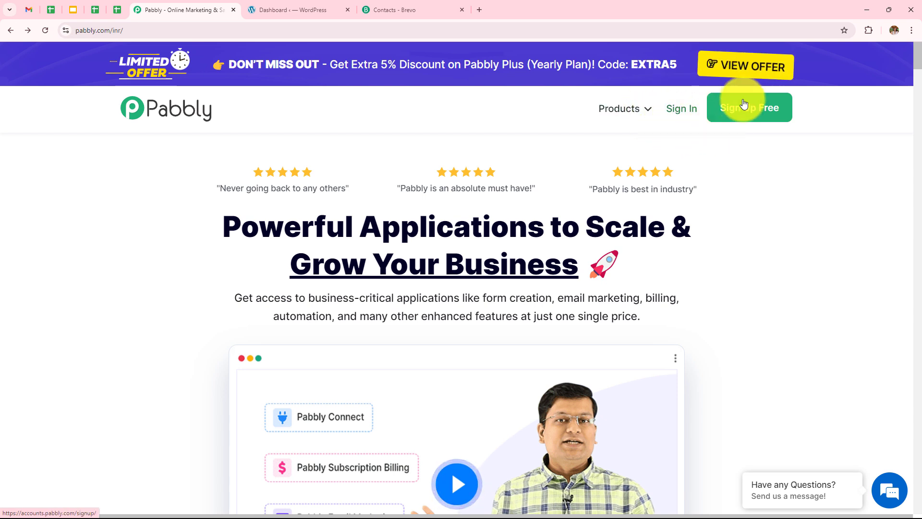
pyautogui.click(750, 127)
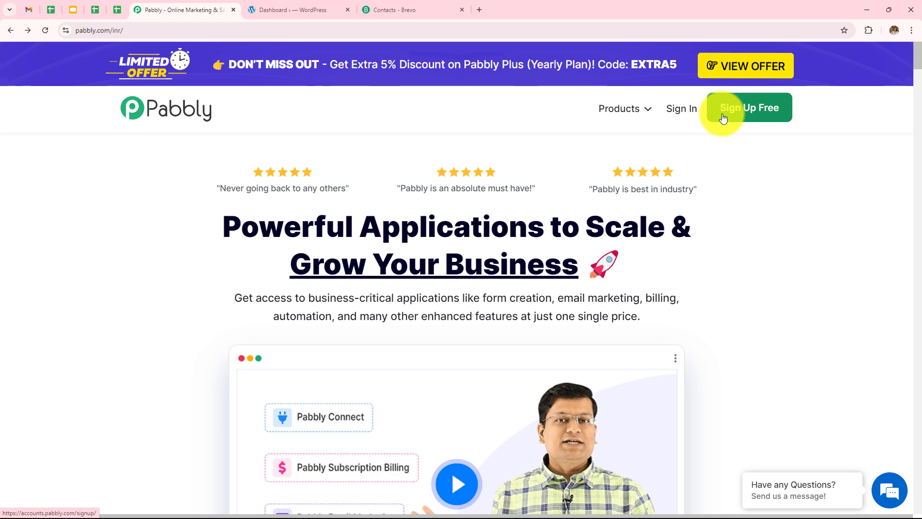
pyautogui.moveTo(693, 111); pyautogui.dragTo(676, 113)
pyautogui.click(675, 114)
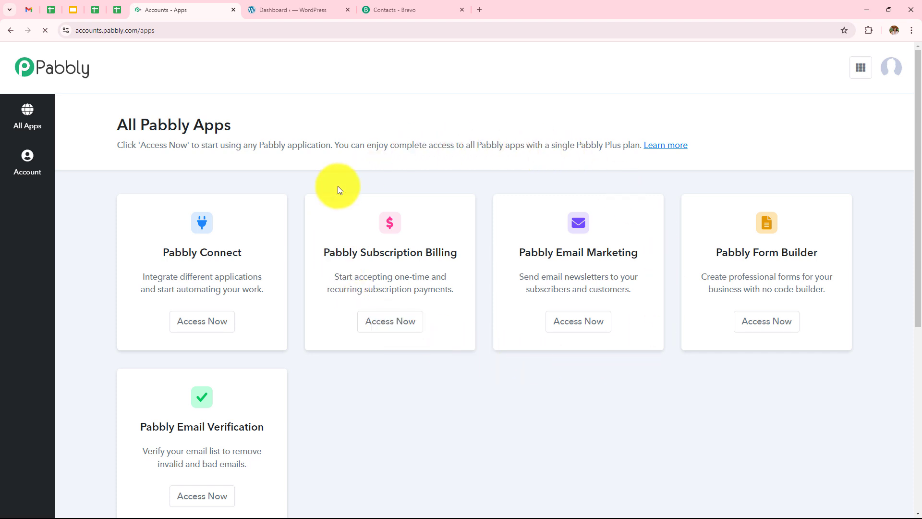
# Open Pabbly Connect from the apps list and look over the dashboard's workflows.
pyautogui.click(221, 326)
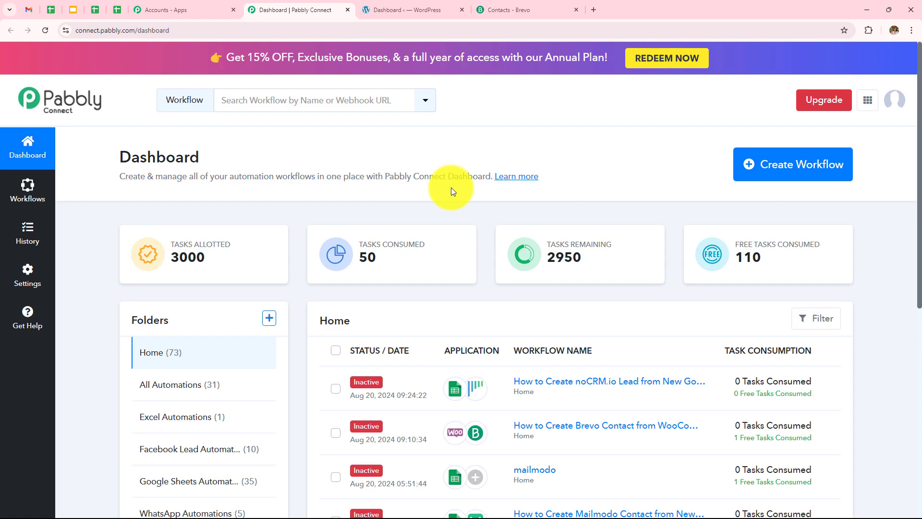
pyautogui.scroll(-5, 460, 198)
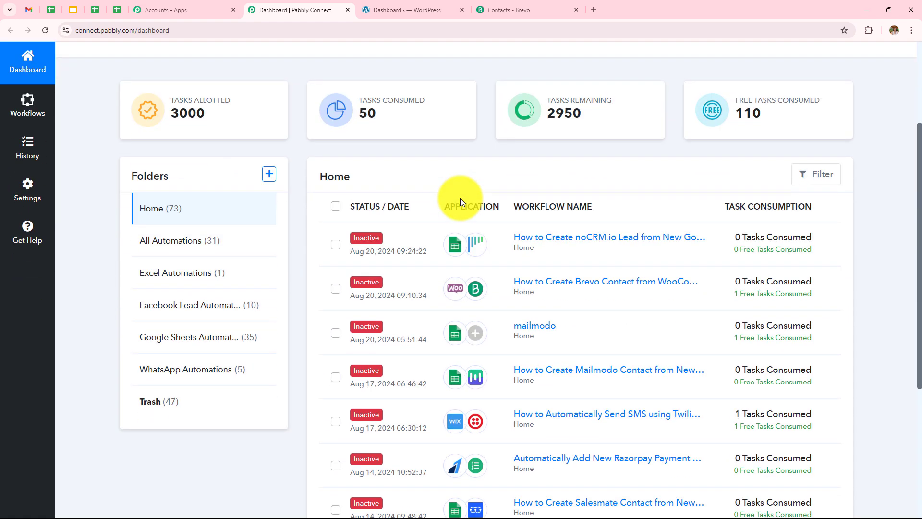
pyautogui.scroll(-3, 460, 197)
pyautogui.scroll(4, 460, 197)
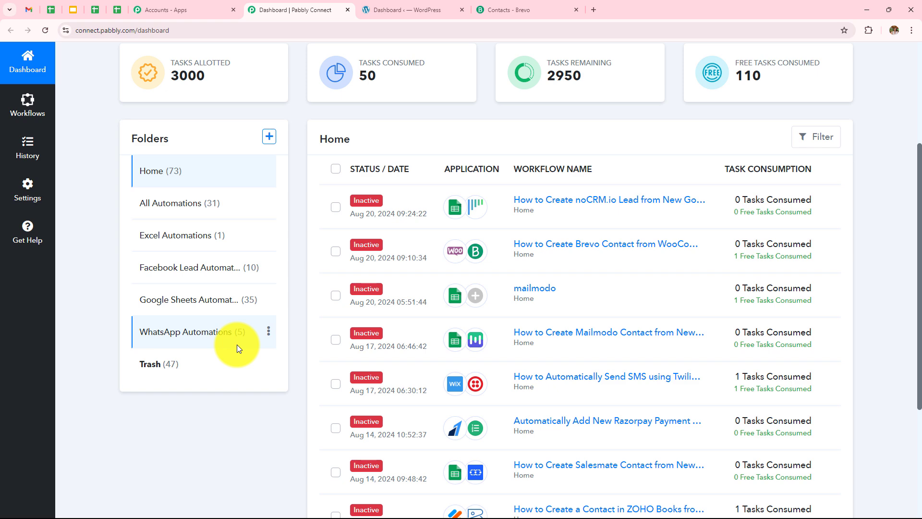
pyautogui.scroll(4, 237, 344)
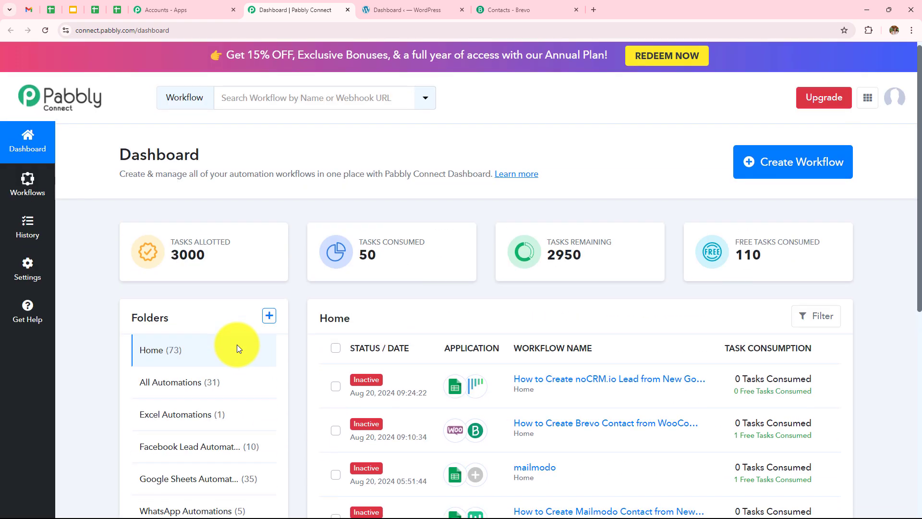
# Preview the Create Folder form, then dismiss it without creating a folder.
pyautogui.click(269, 318)
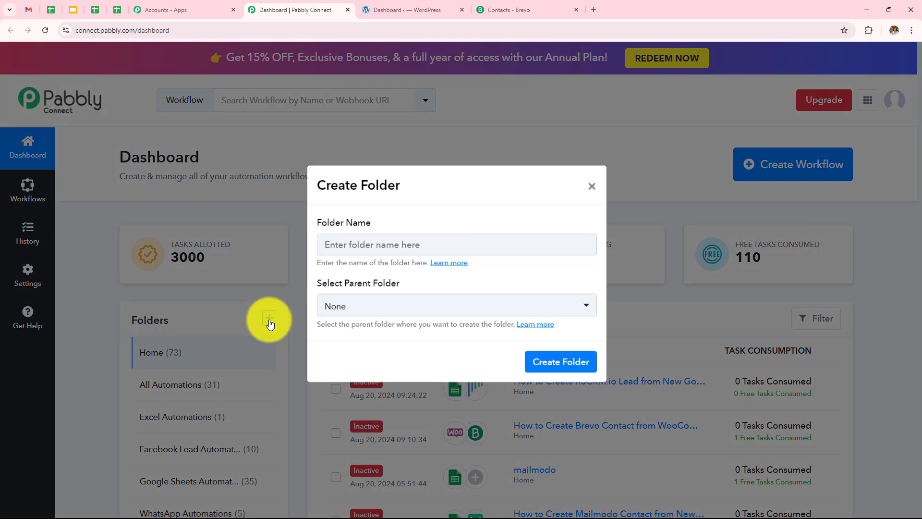
pyautogui.moveTo(320, 231); pyautogui.dragTo(370, 231)
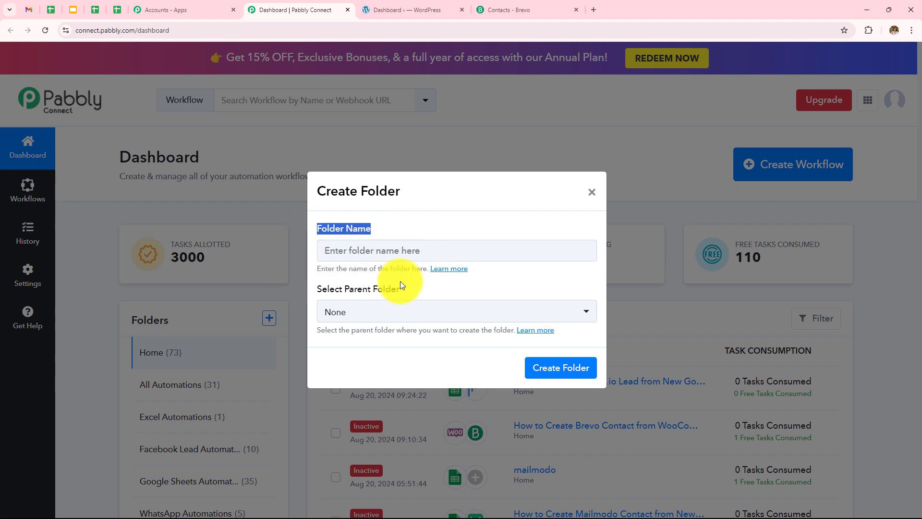
pyautogui.moveTo(399, 284); pyautogui.dragTo(316, 291)
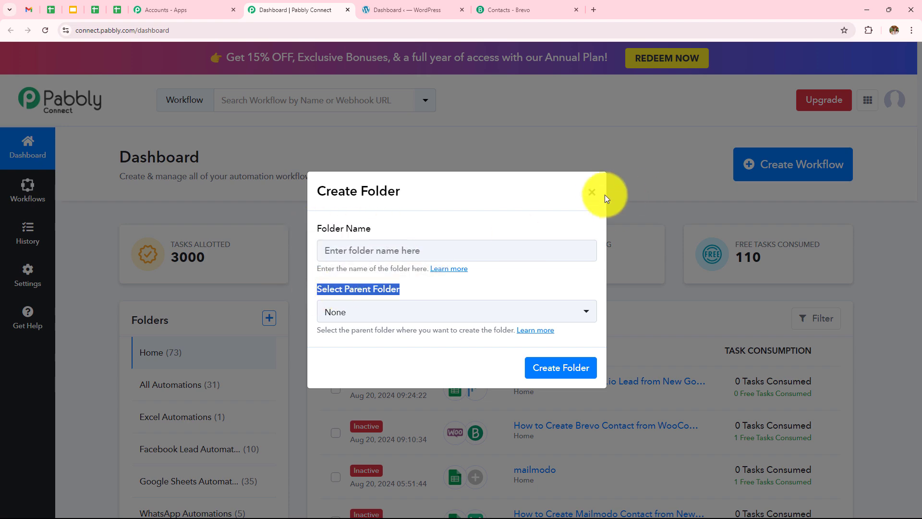
pyautogui.click(592, 192)
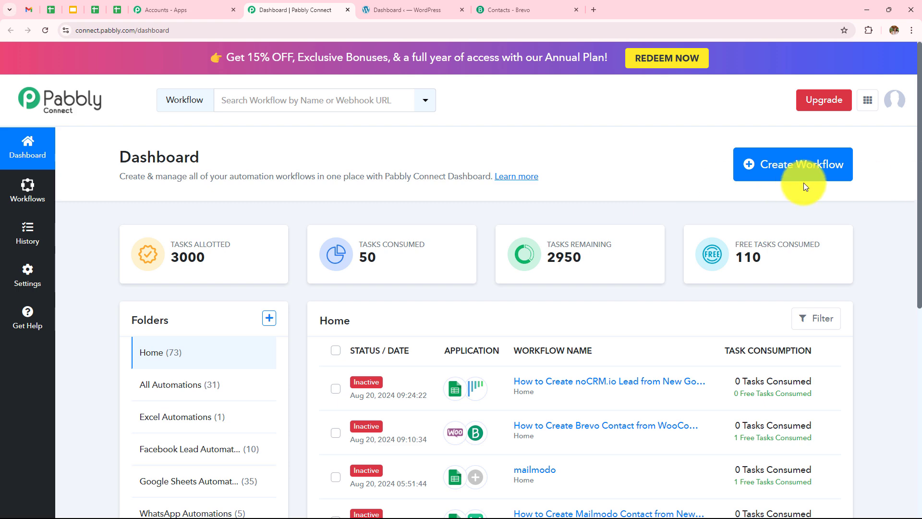
# Create the workflow 'How to Create Brevo Contact from WooCommerce Order' in the All Automations folder.
pyautogui.click(788, 167)
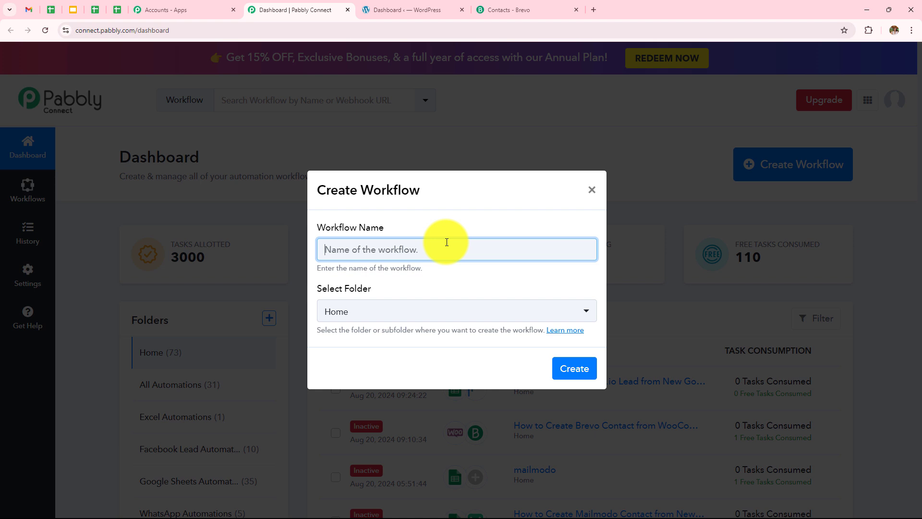
pyautogui.write('How to Create Brevo (Formerly Sendinblue) Contact from WooCommerce Order')
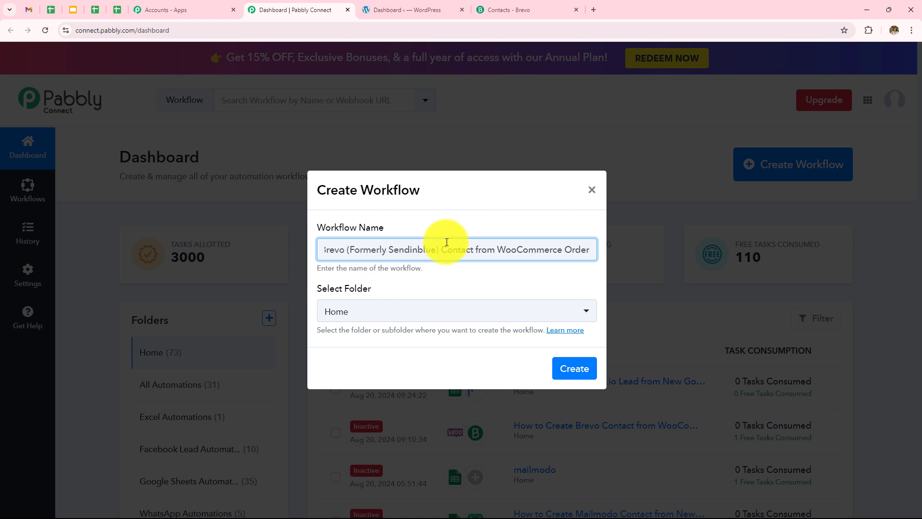
pyautogui.hotkey('ctrl', 'z')
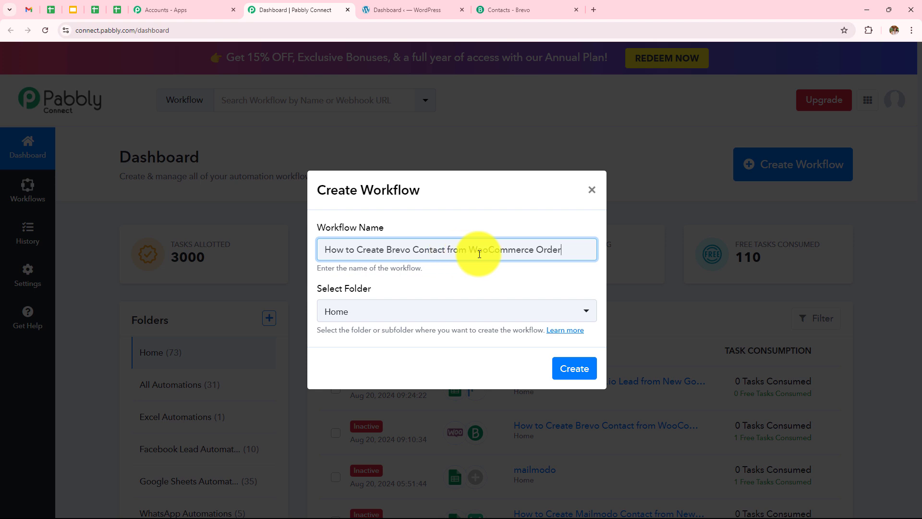
pyautogui.click(400, 313)
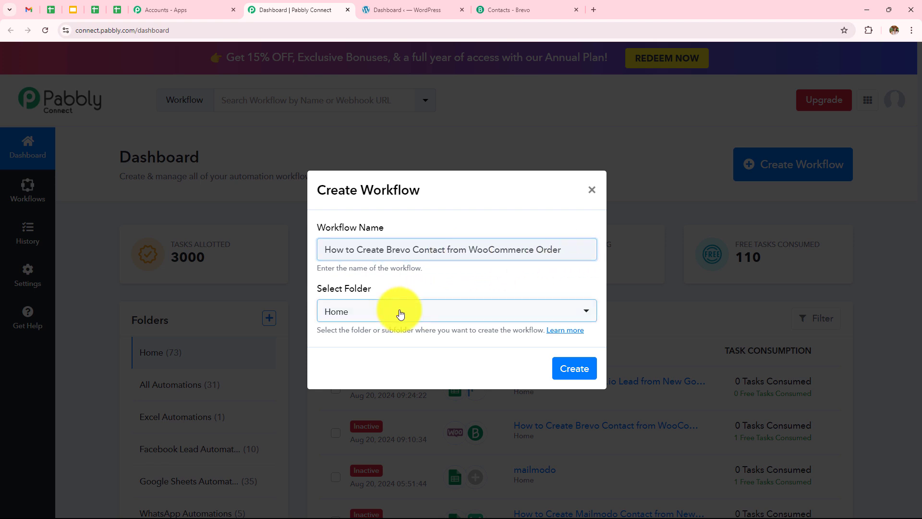
pyautogui.click(401, 314)
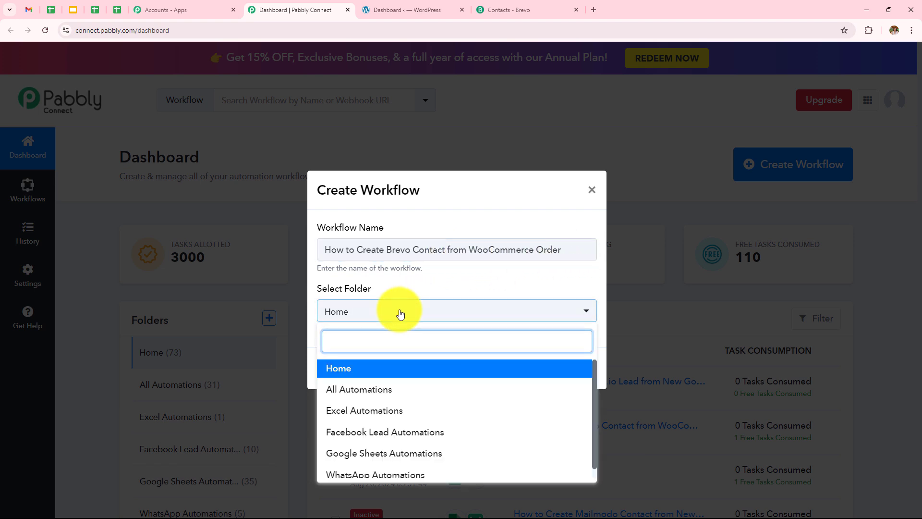
pyautogui.scroll(-1, 428, 421)
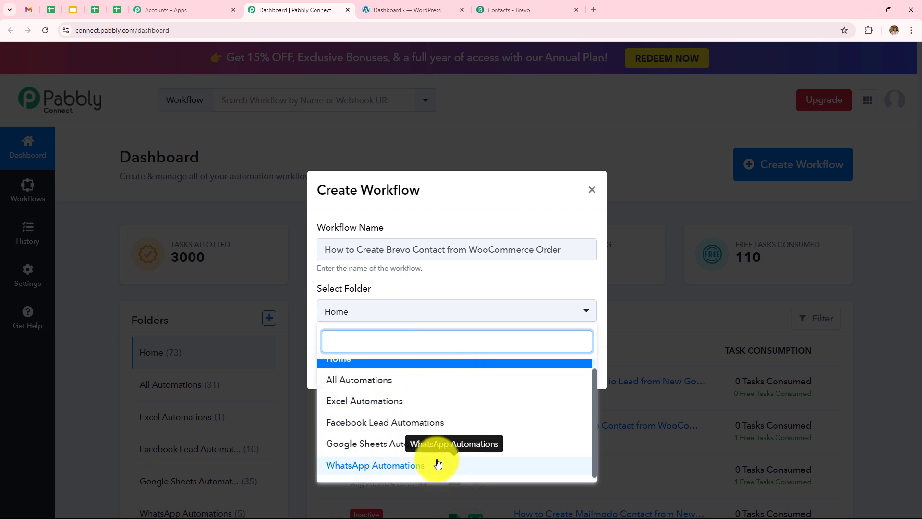
pyautogui.click(333, 379)
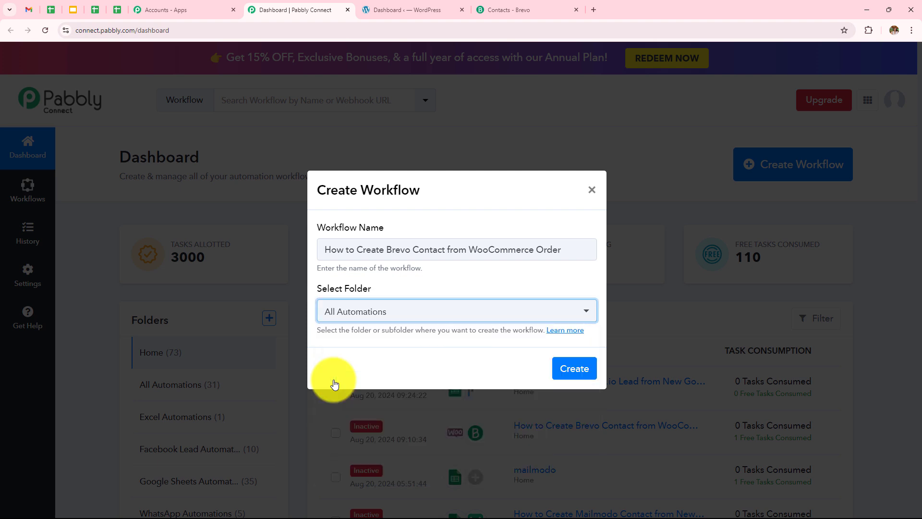
pyautogui.click(566, 369)
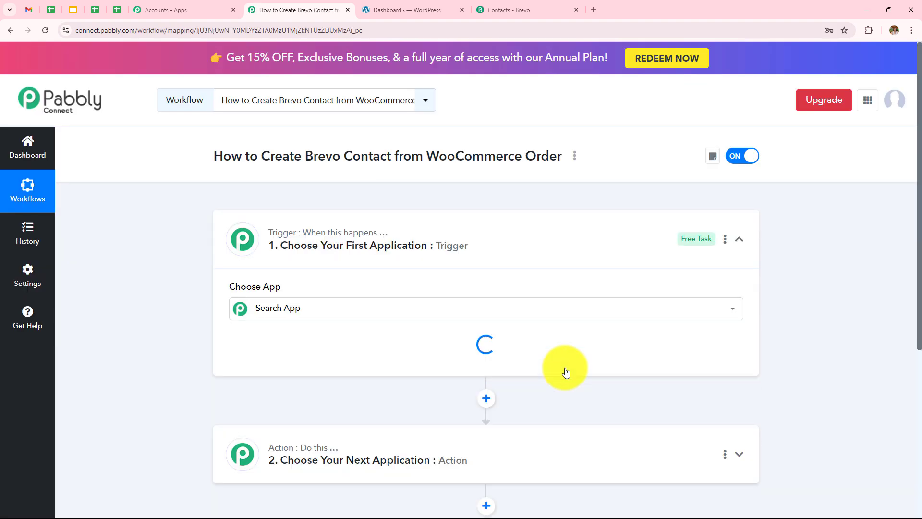
# Set the trigger app to WooCommerce with the New Order Created event, revealing its webhook URL.
pyautogui.click(739, 239)
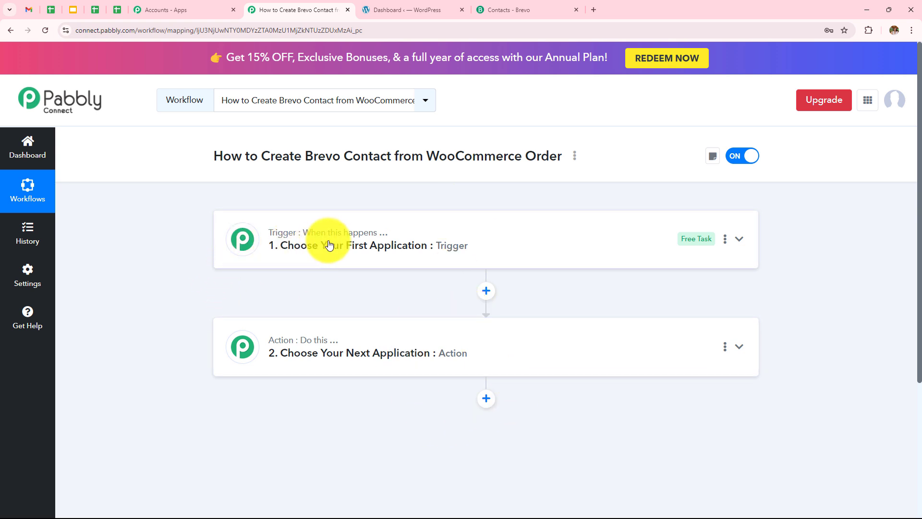
pyautogui.moveTo(270, 347)
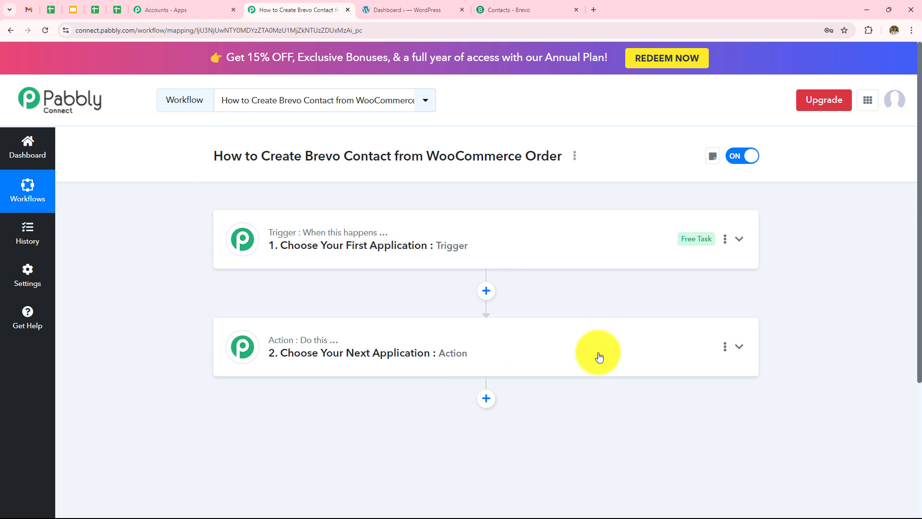
pyautogui.click(508, 233)
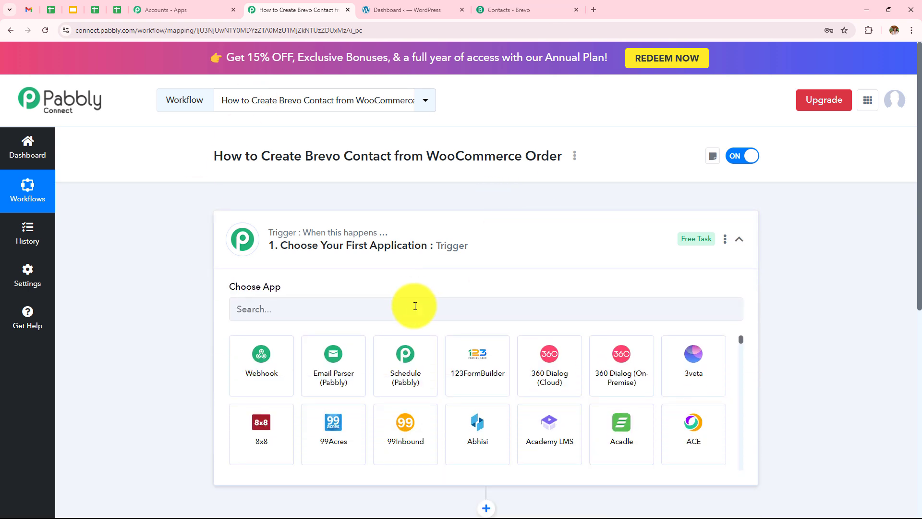
pyautogui.click(415, 308)
pyautogui.write('Woo')
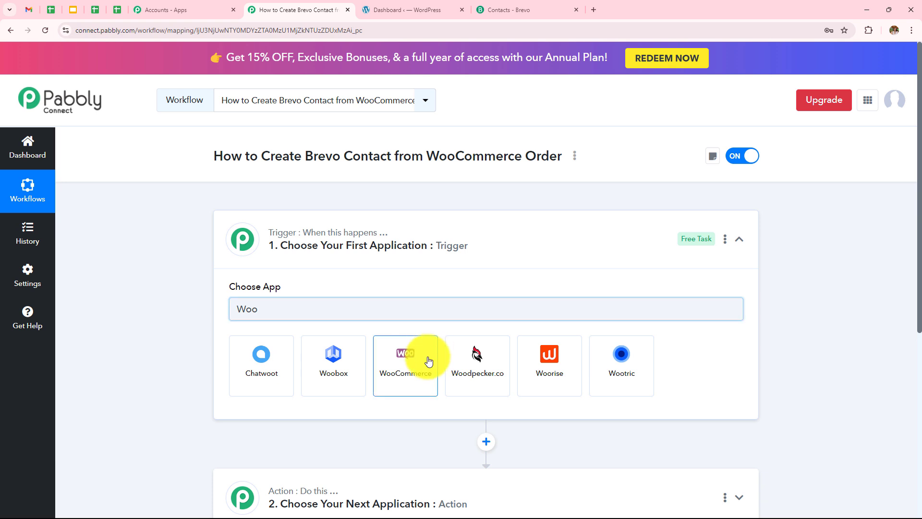
pyautogui.click(426, 361)
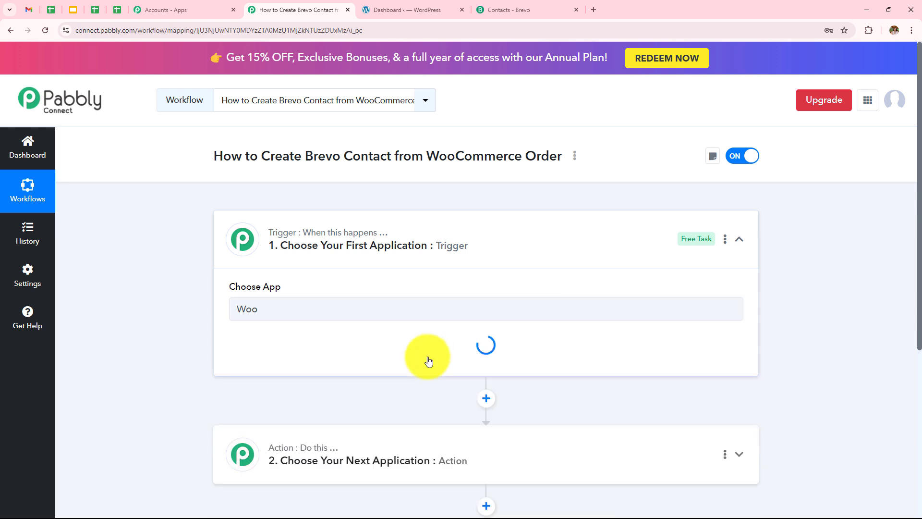
pyautogui.click(323, 366)
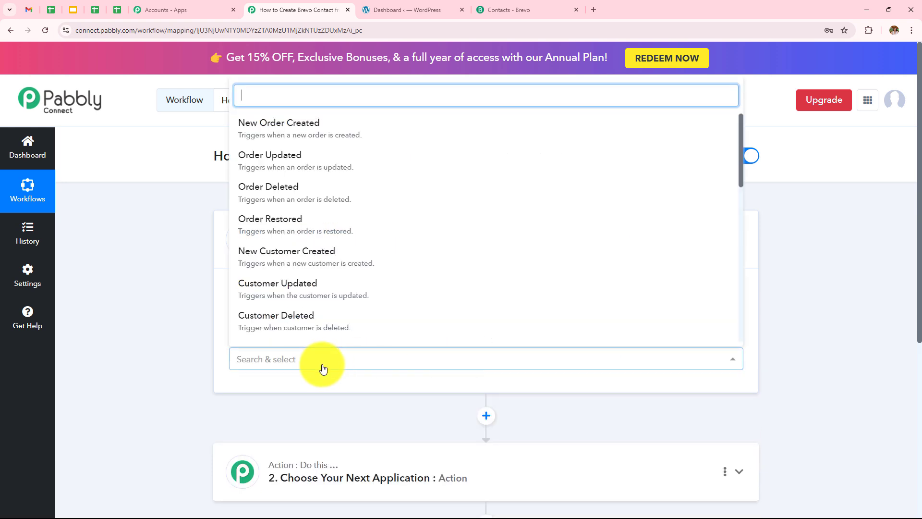
pyautogui.click(298, 137)
pyautogui.scroll(-3, 412, 317)
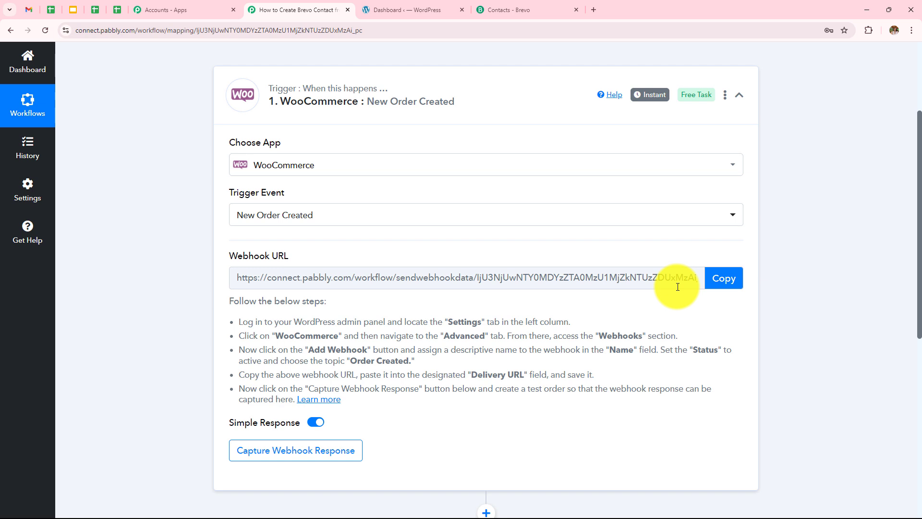
# Point out the webhook setup instructions, then switch over to the WordPress admin dashboard.
pyautogui.moveTo(227, 321); pyautogui.dragTo(613, 415)
pyautogui.click(812, 348)
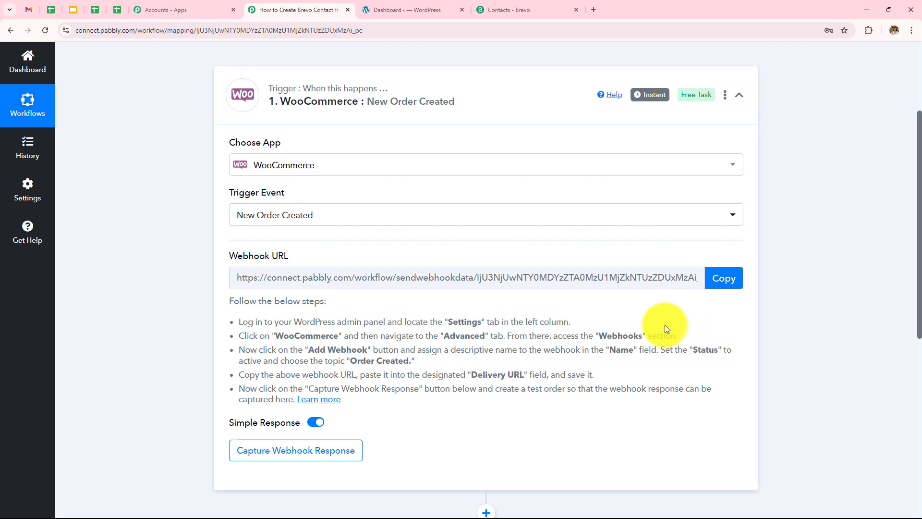
pyautogui.click(413, 10)
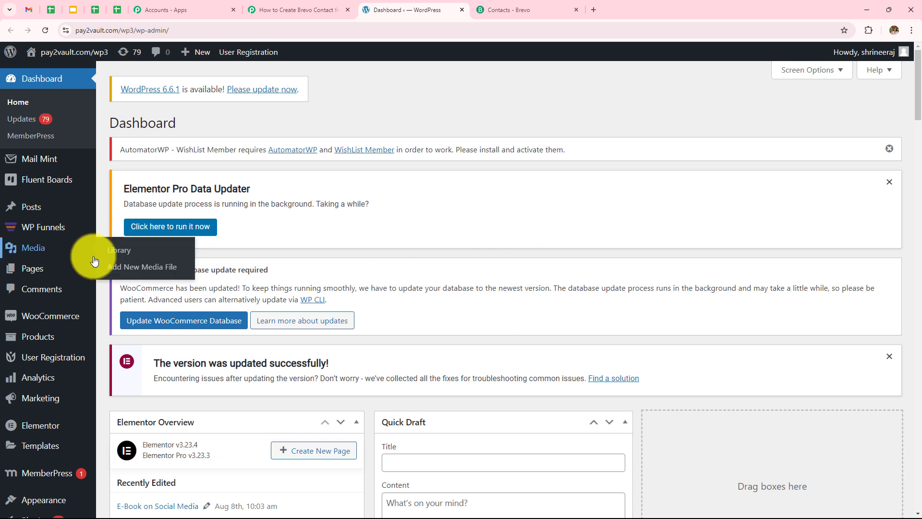
# Go to WooCommerce Settings > Advanced > Webhooks to list the four existing webhooks.
pyautogui.moveTo(56, 339)
pyautogui.moveTo(44, 319)
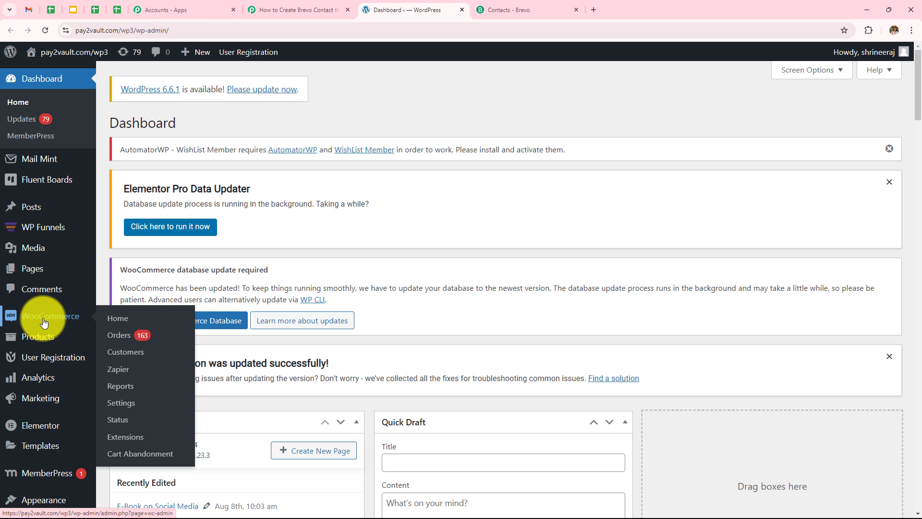
pyautogui.click(44, 321)
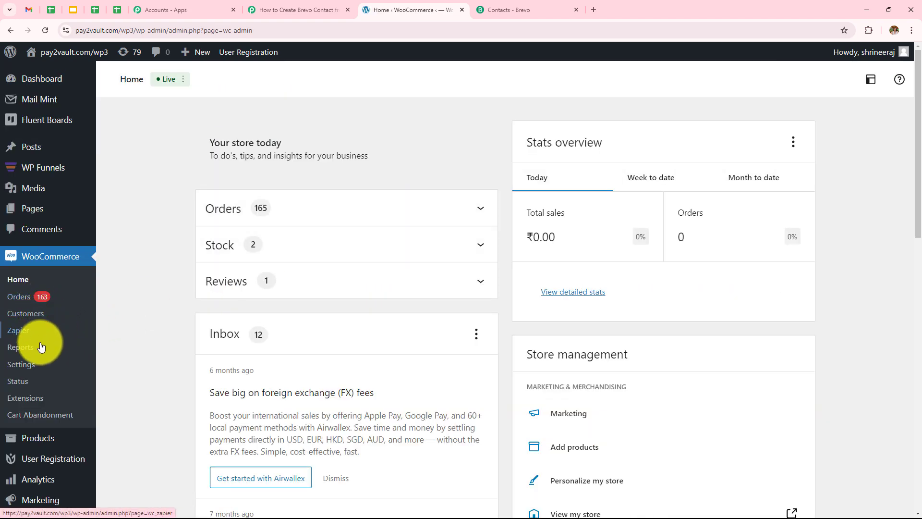
pyautogui.click(19, 369)
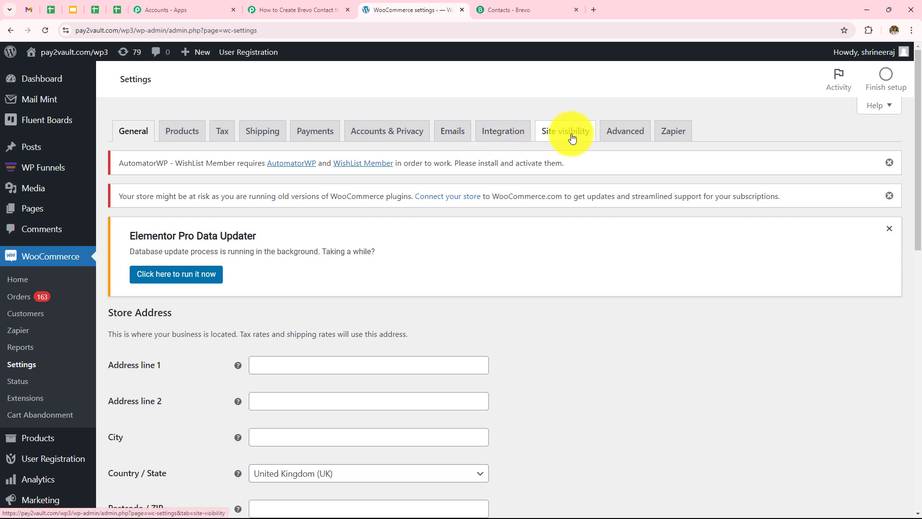
pyautogui.click(626, 138)
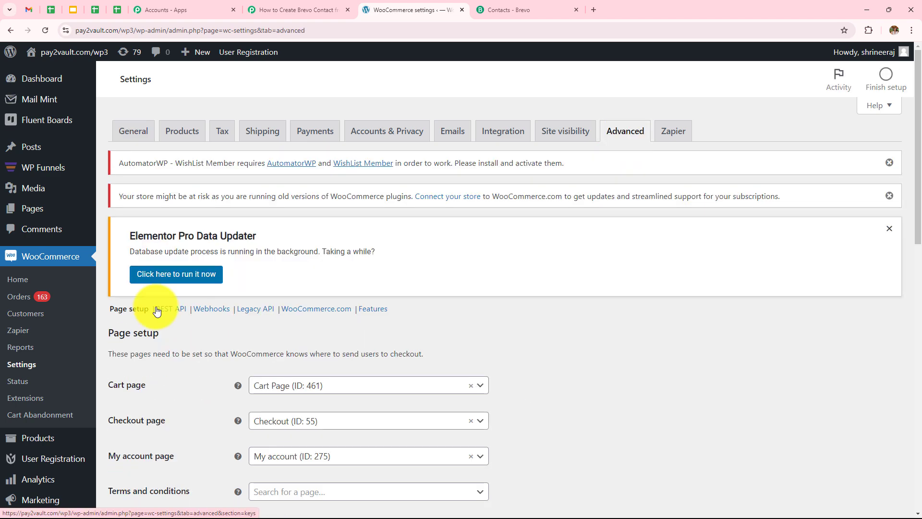
pyautogui.click(214, 309)
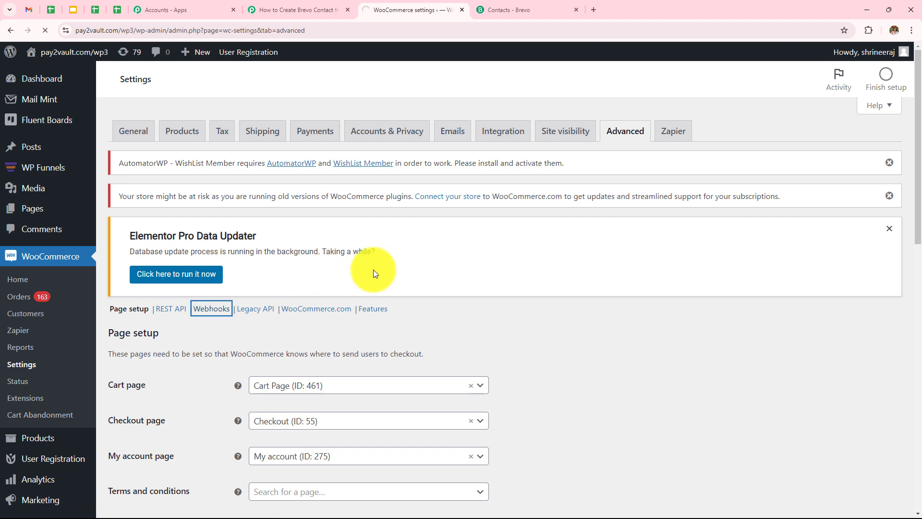
pyautogui.scroll(-3, 230, 289)
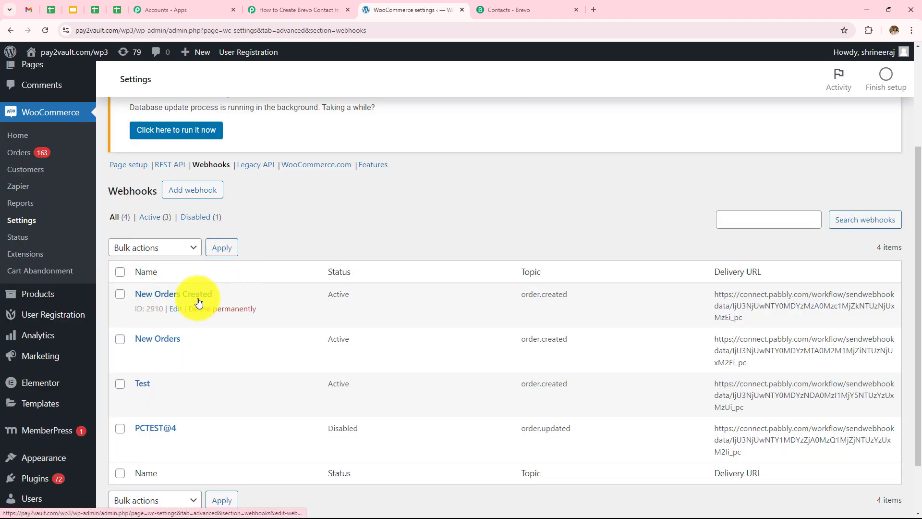
# Edit the New Orders Created webhook and clear its old Delivery URL.
pyautogui.click(176, 309)
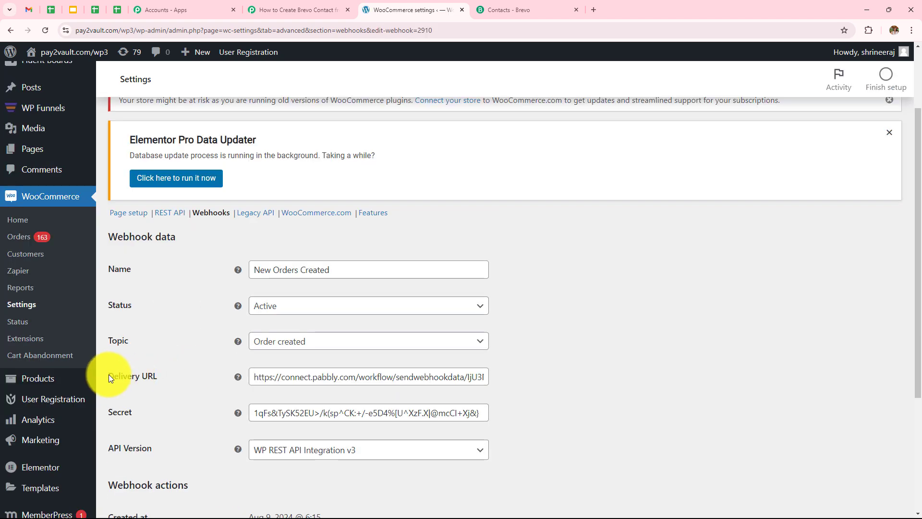
pyautogui.moveTo(108, 374); pyautogui.dragTo(159, 382)
pyautogui.click(171, 373)
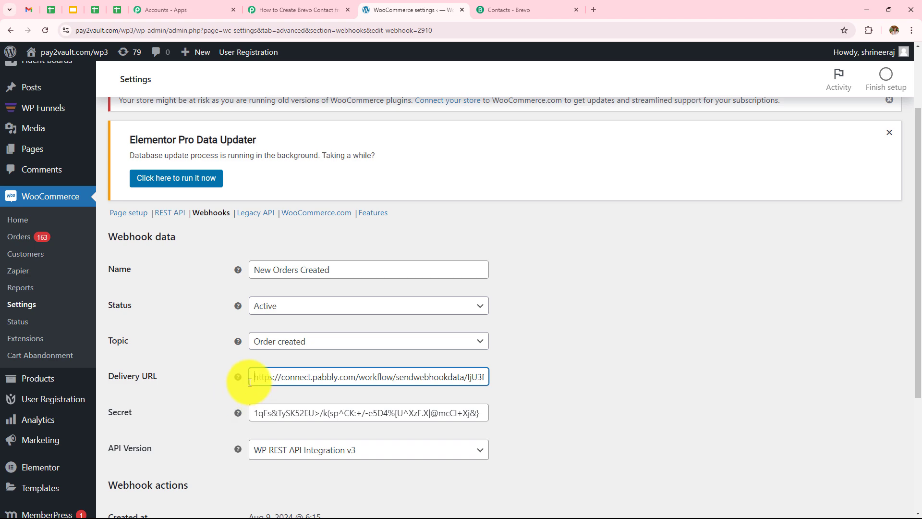
pyautogui.moveTo(250, 381); pyautogui.dragTo(778, 370)
pyautogui.press('Delete')
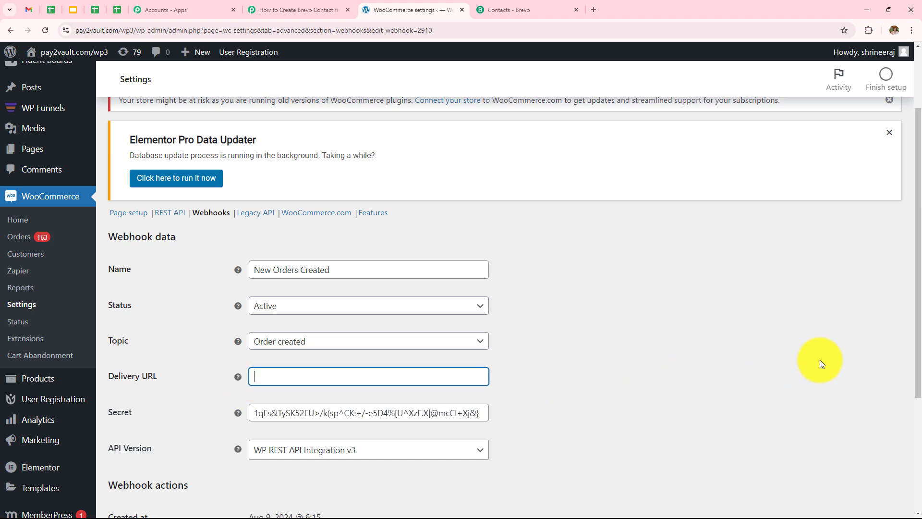
# Copy the Pabbly webhook URL into the Delivery URL and save the webhook.
pyautogui.click(286, 10)
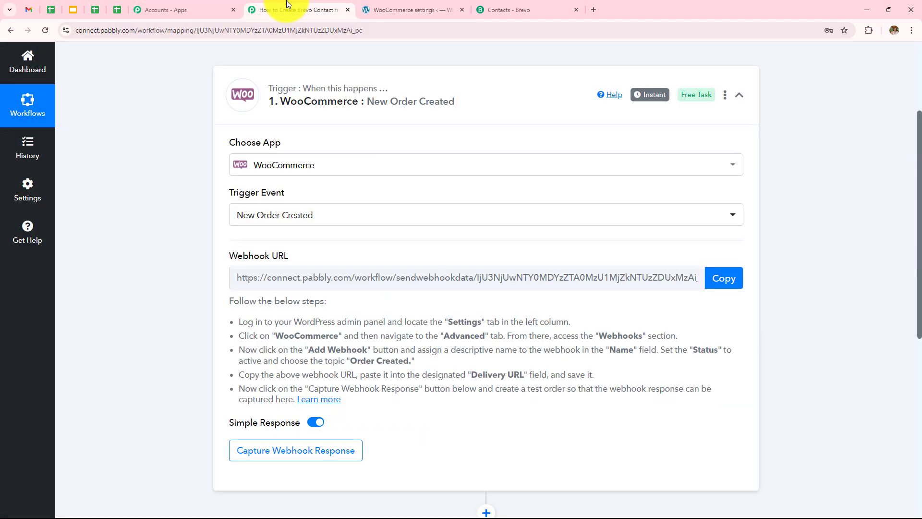
pyautogui.click(730, 285)
pyautogui.click(422, 9)
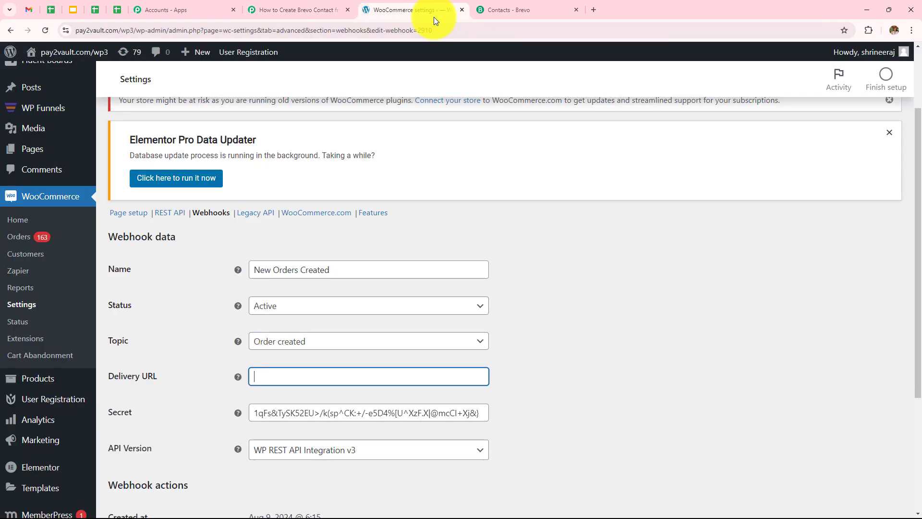
pyautogui.click(410, 370)
pyautogui.hotkey('ctrl', 'v')
pyautogui.scroll(-4, 561, 360)
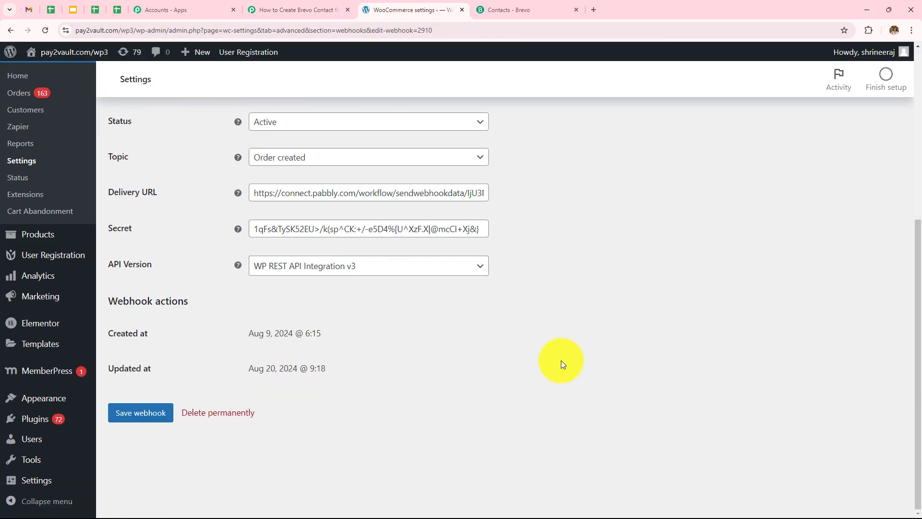
pyautogui.click(136, 418)
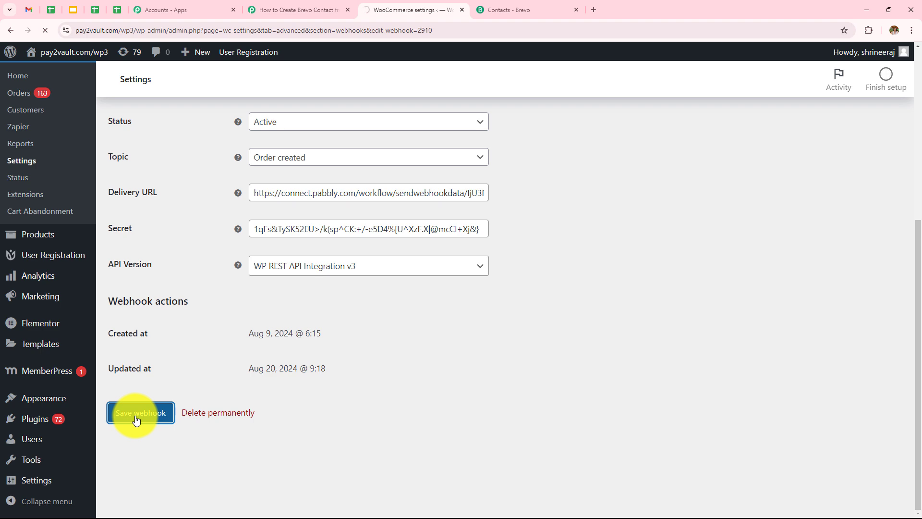
pyautogui.moveTo(110, 335); pyautogui.dragTo(278, 335)
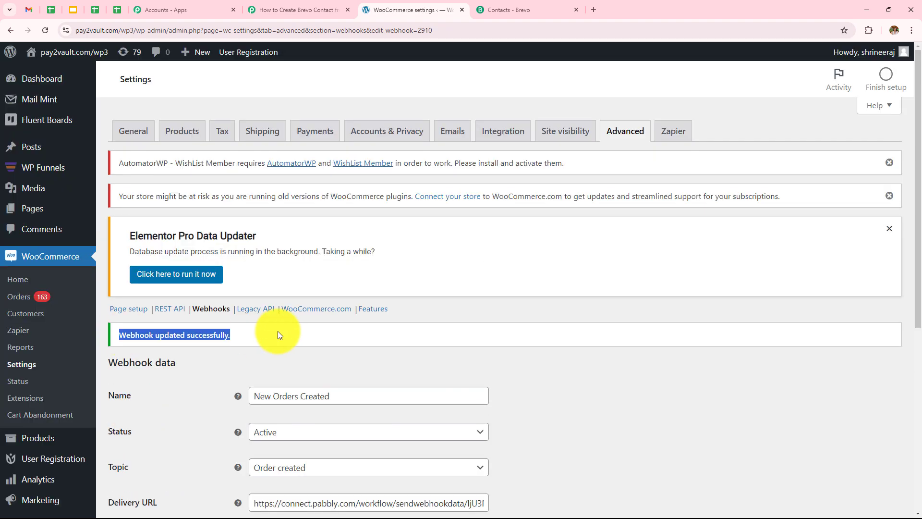
pyautogui.click(392, 370)
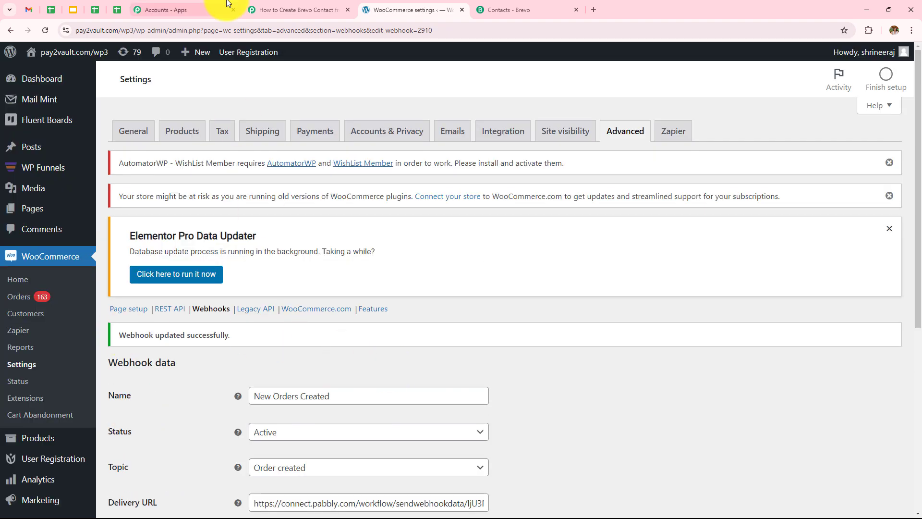
# Back in the Pabbly workflow, re-capture the webhook response and confirm with Yes.
pyautogui.click(297, 10)
pyautogui.scroll(-5, 407, 270)
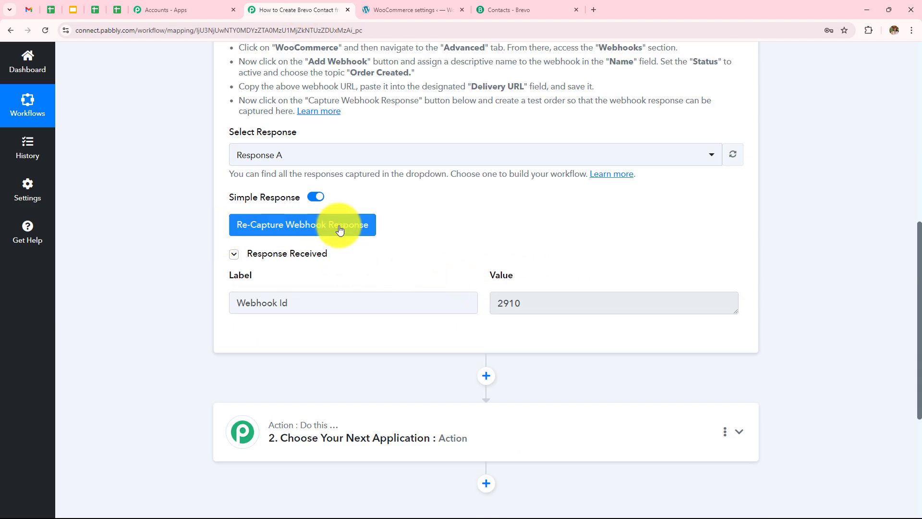
pyautogui.click(322, 231)
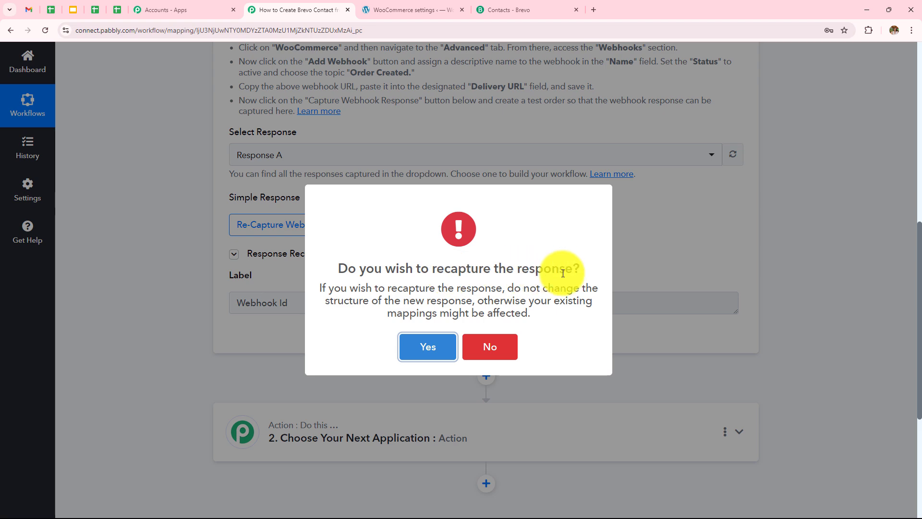
pyautogui.click(431, 349)
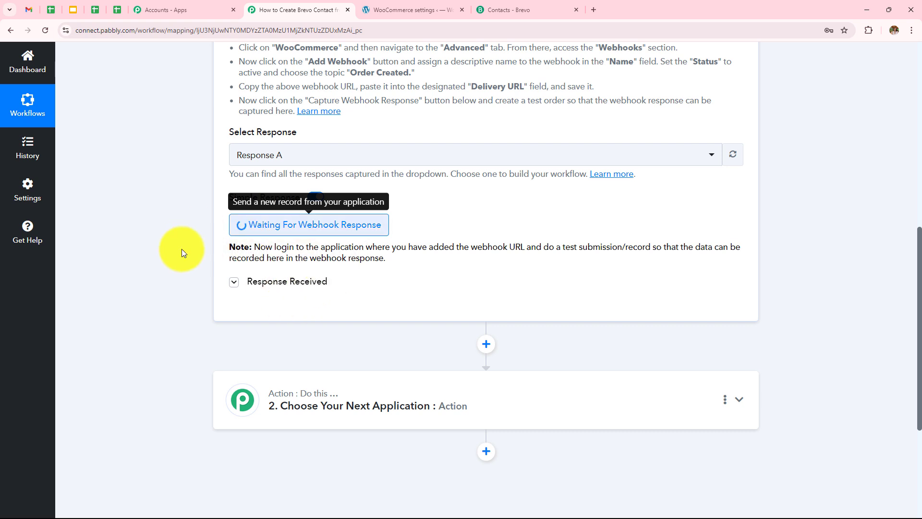
pyautogui.moveTo(253, 247); pyautogui.dragTo(803, 238)
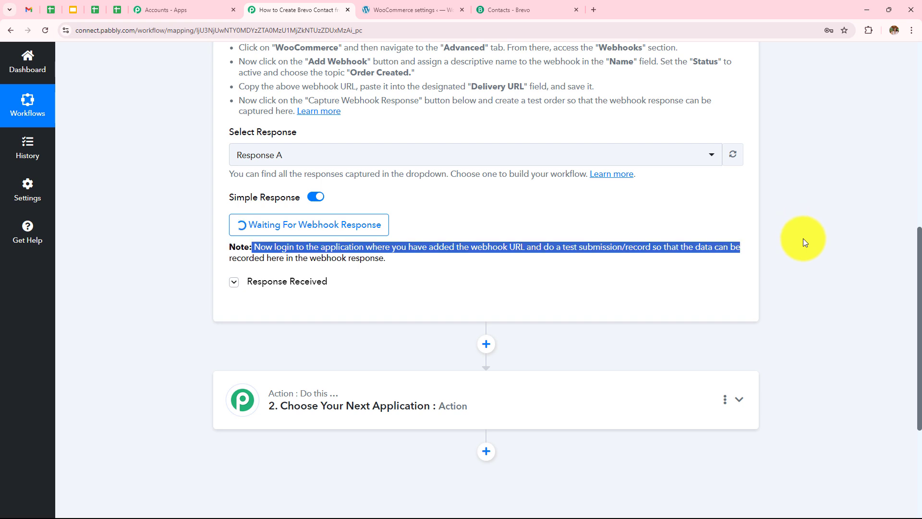
pyautogui.click(803, 238)
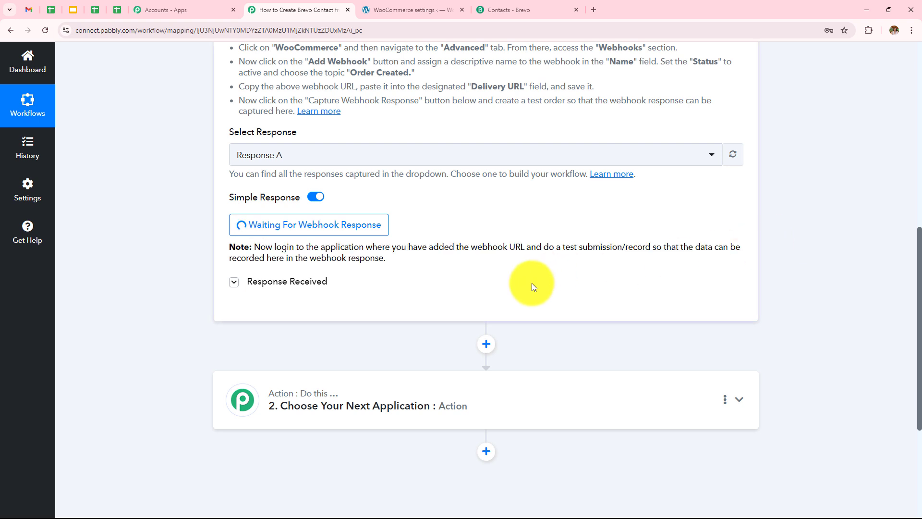
pyautogui.scroll(-1, 531, 283)
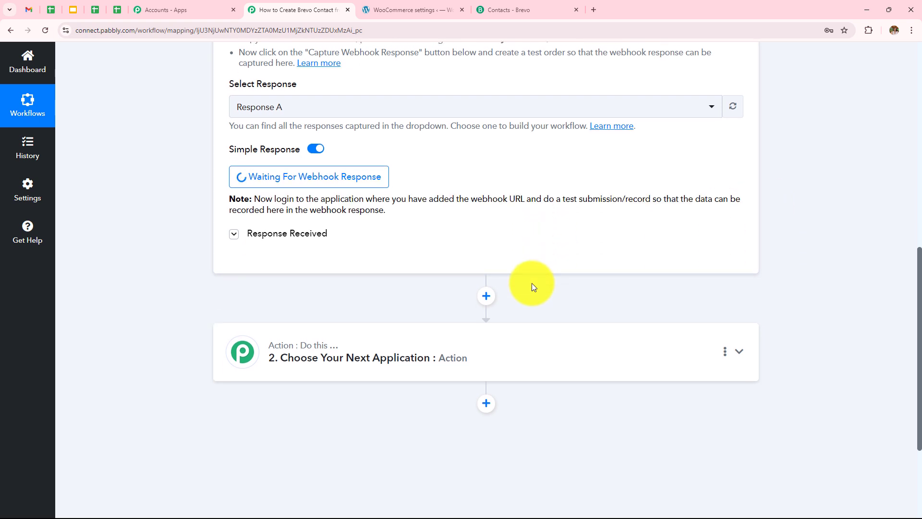
# Add the E-Book on Social Media (₹270.00) to the store cart and proceed to checkout.
pyautogui.click(397, 9)
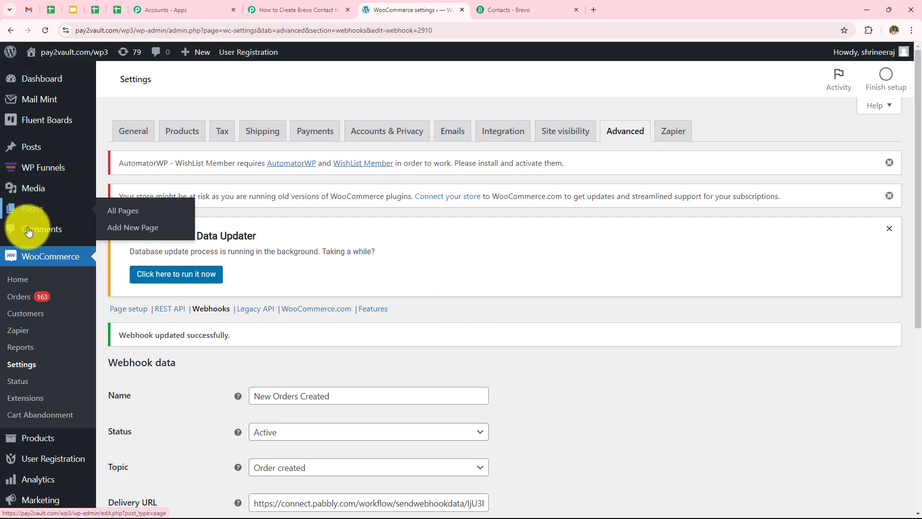
pyautogui.click(48, 442)
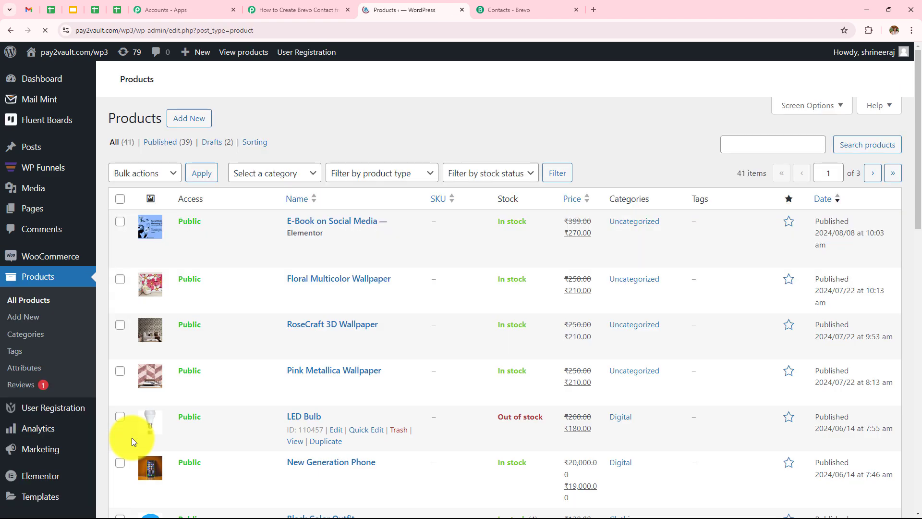
pyautogui.scroll(-3, 275, 340)
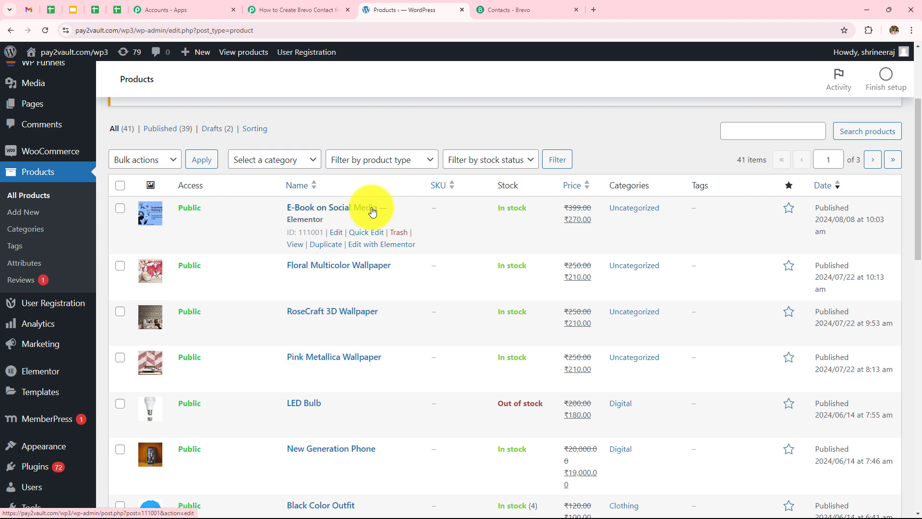
pyautogui.click(295, 245)
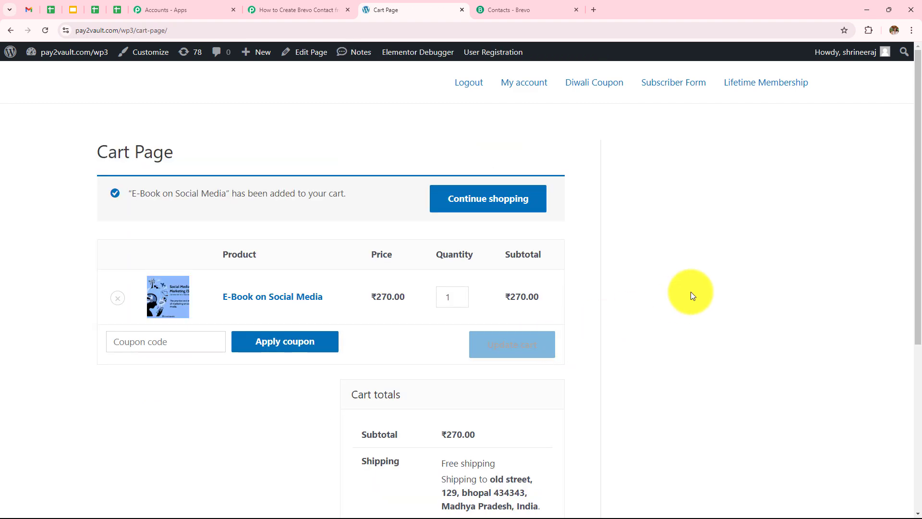
pyautogui.scroll(-4, 691, 292)
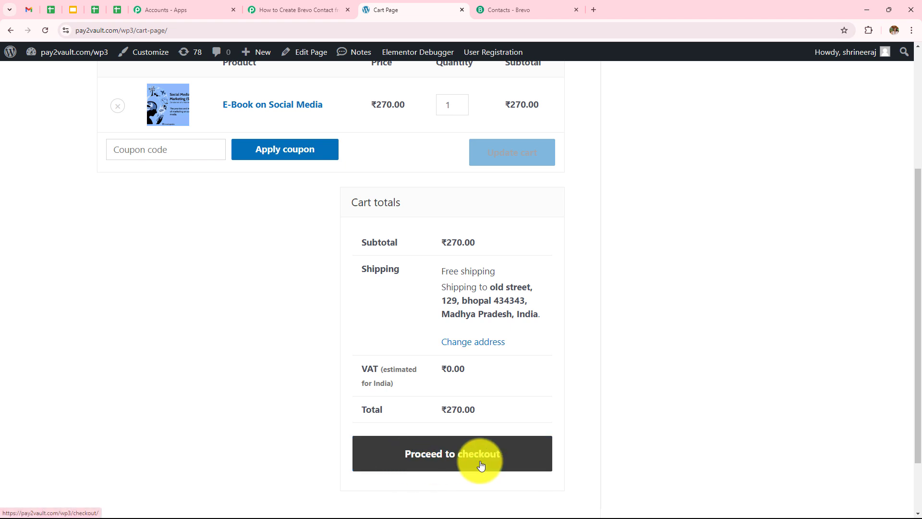
pyautogui.click(523, 465)
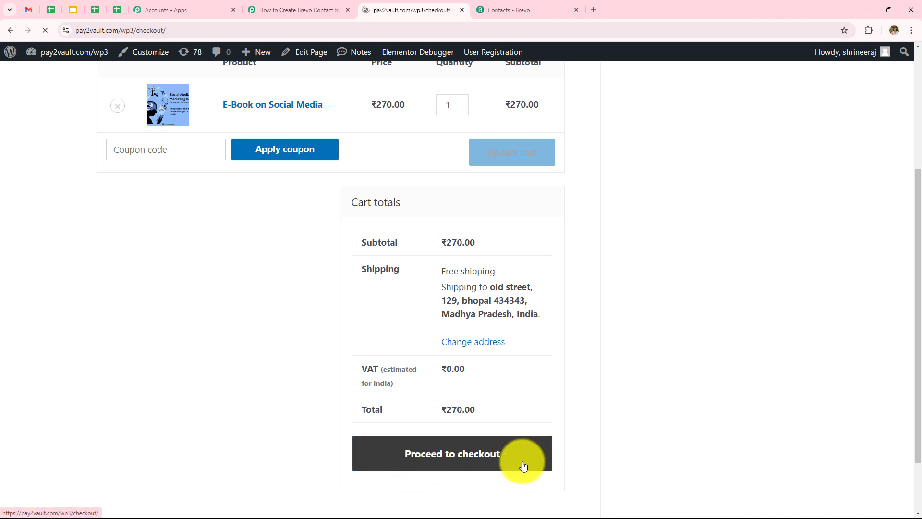
# Enter the test customer's first and last name and company 'Dummy Company' in billing details.
pyautogui.scroll(-2, 162, 183)
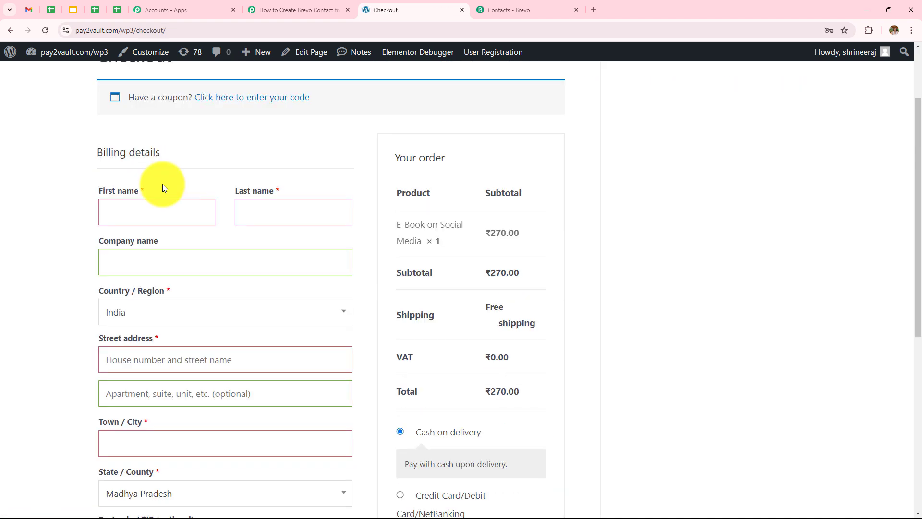
pyautogui.scroll(2, 162, 184)
pyautogui.scroll(-1, 163, 184)
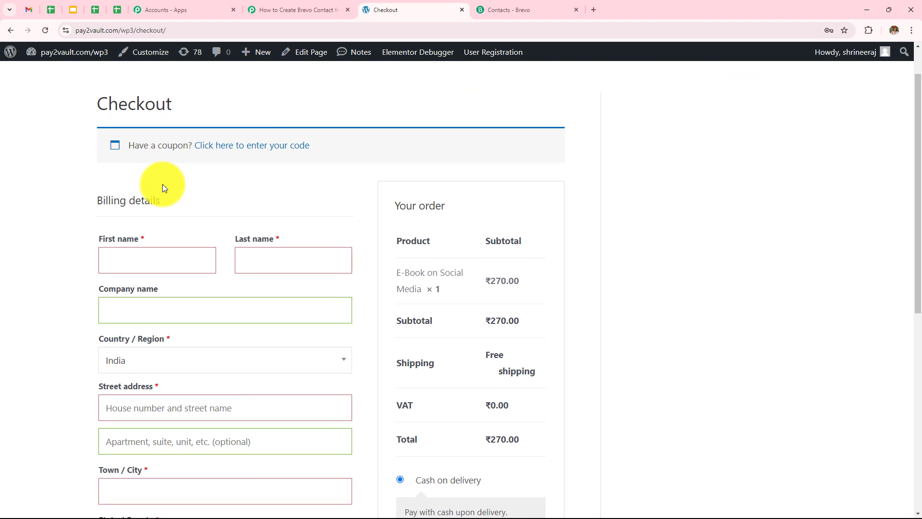
pyautogui.click(143, 267)
pyautogui.write('Admin')
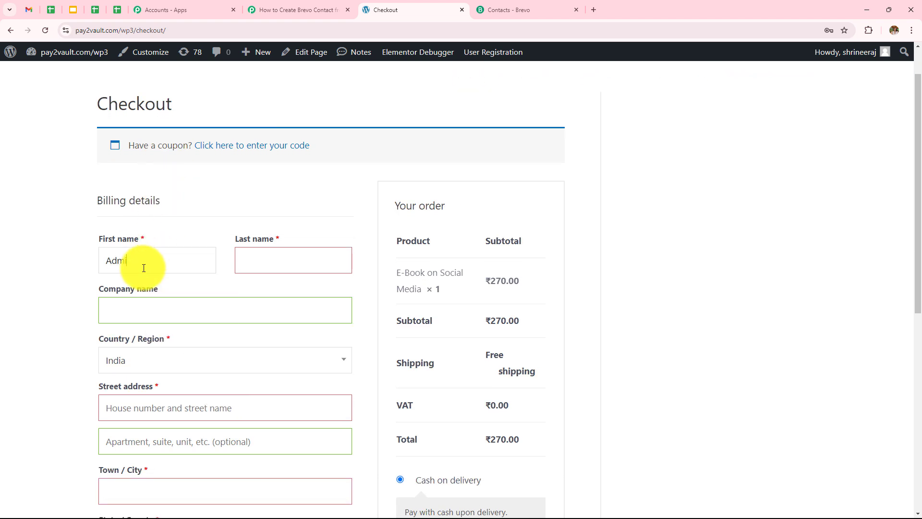
pyautogui.click(287, 259)
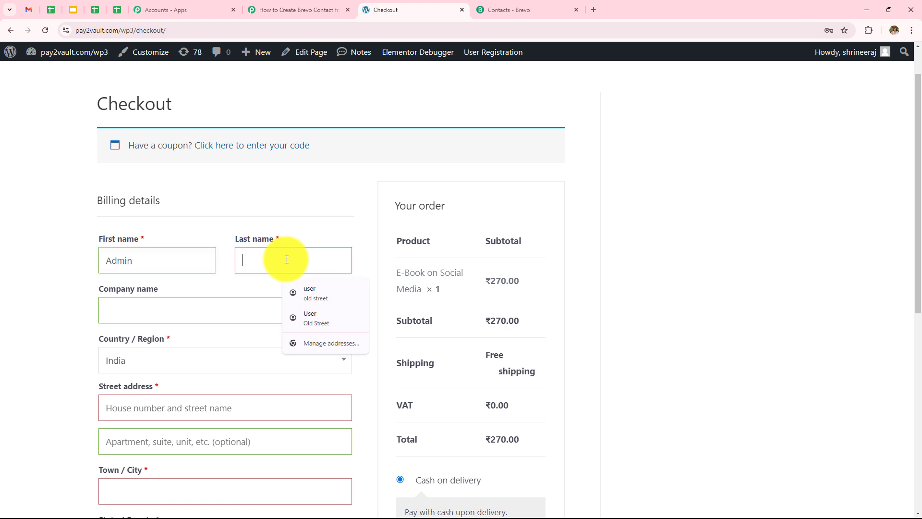
pyautogui.write('User')
pyautogui.click(229, 320)
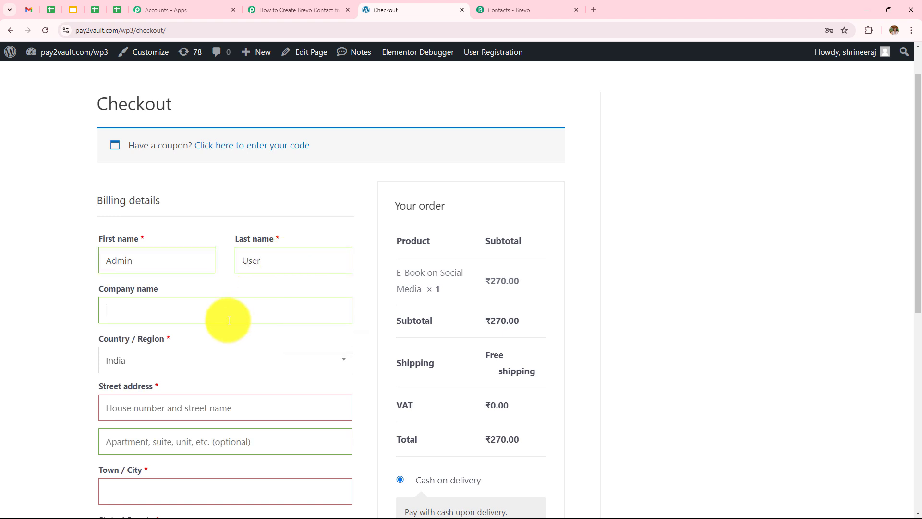
pyautogui.write('Dummy')
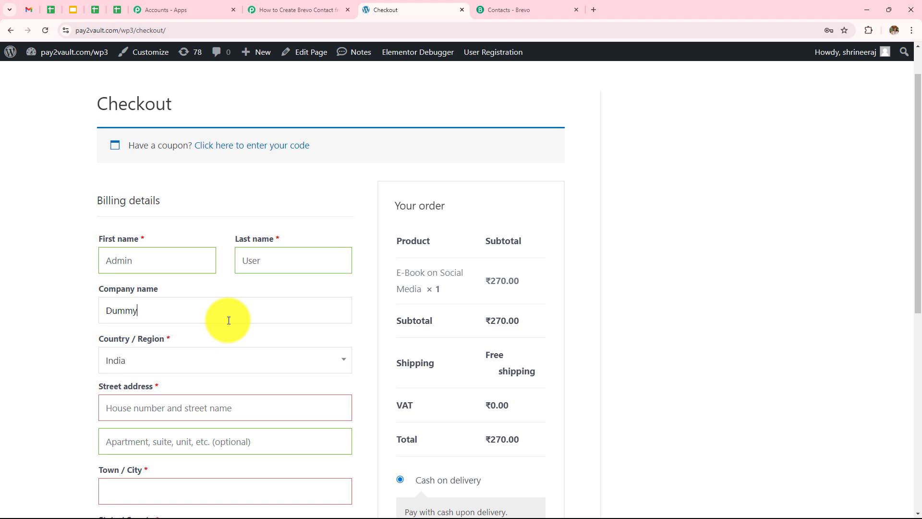
pyautogui.write(' Company')
# Fill in the billing street address, second address line, town/city and postcode.
pyautogui.scroll(-3, 228, 320)
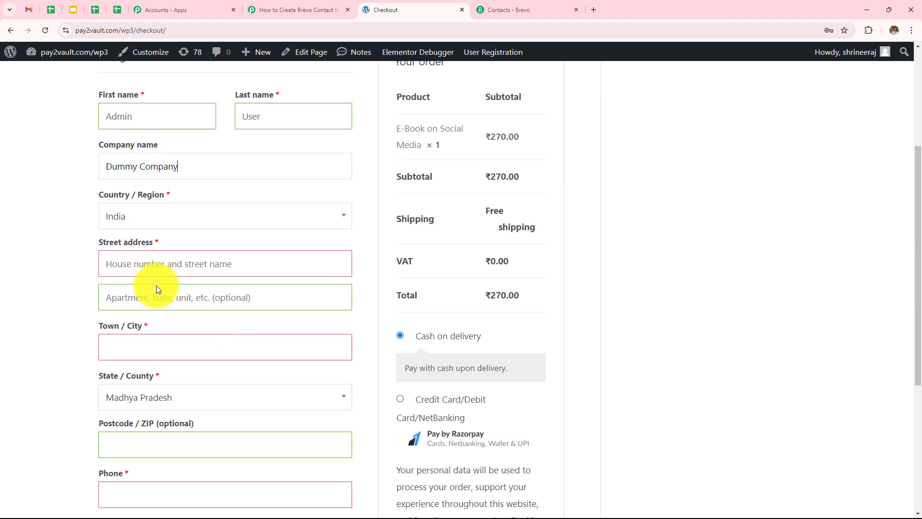
pyautogui.click(159, 263)
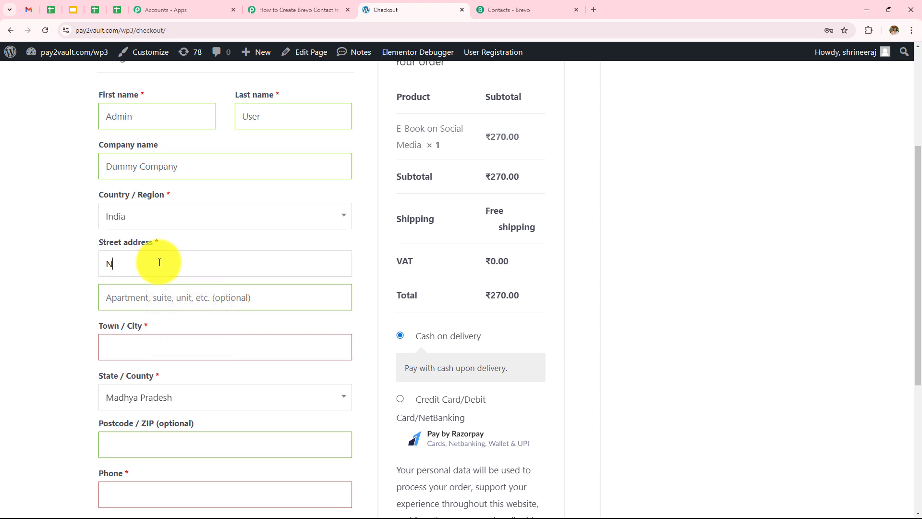
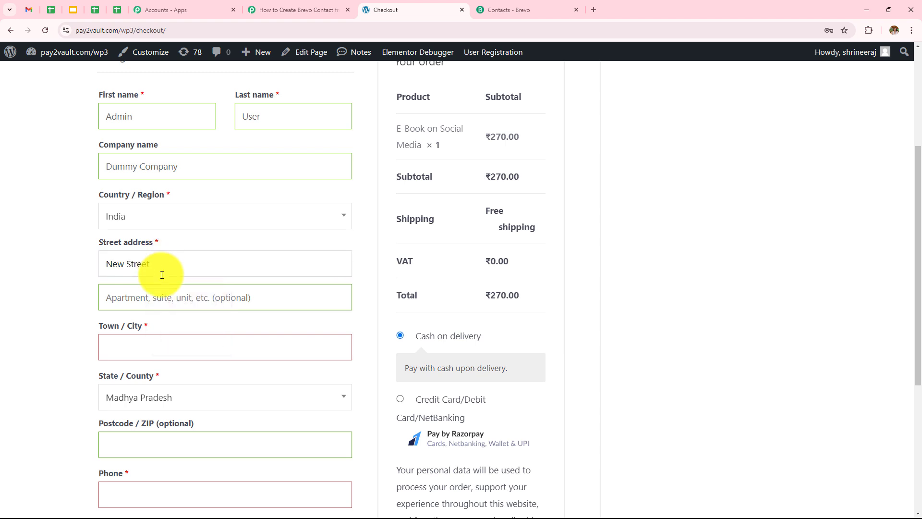
pyautogui.click(166, 295)
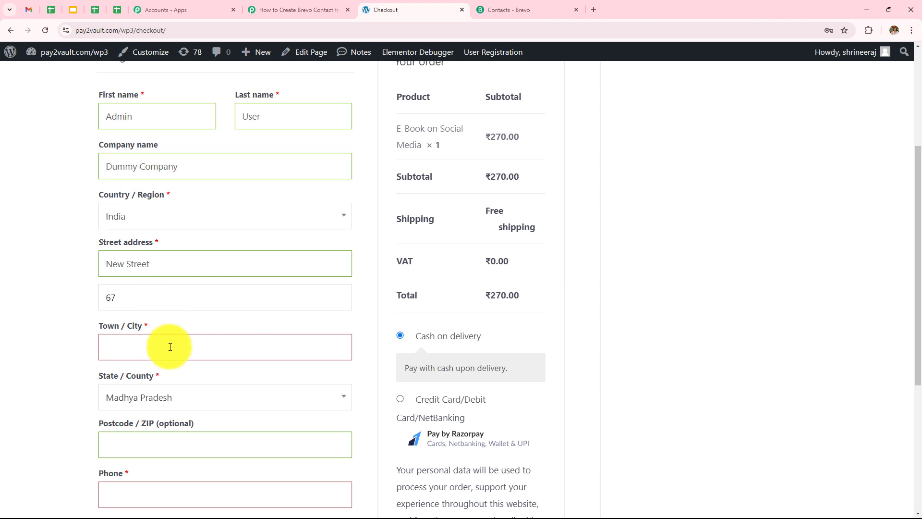
pyautogui.click(169, 346)
pyautogui.write('B')
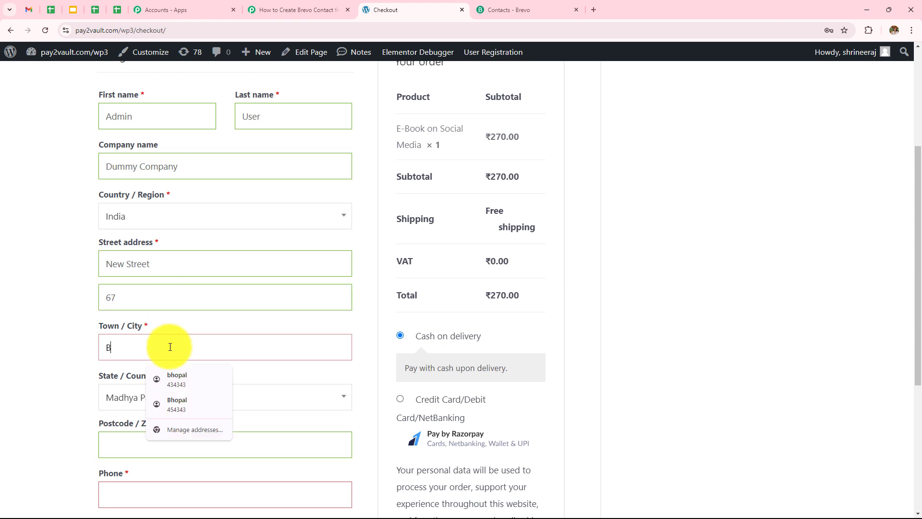
pyautogui.write('hopal')
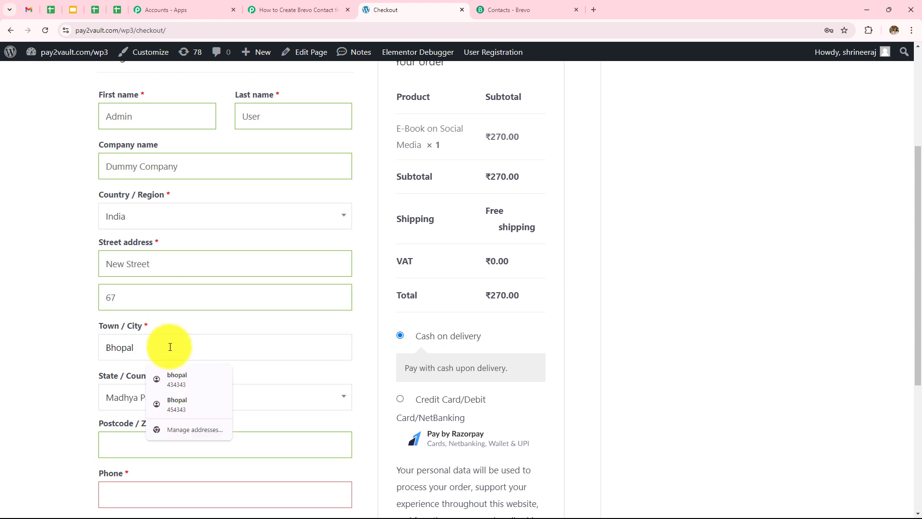
pyautogui.click(119, 361)
pyautogui.scroll(-4, 144, 351)
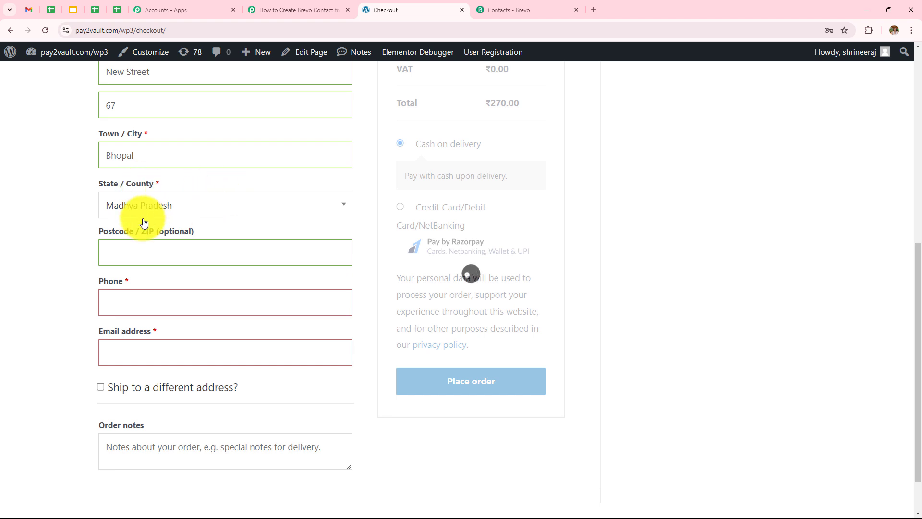
pyautogui.click(175, 246)
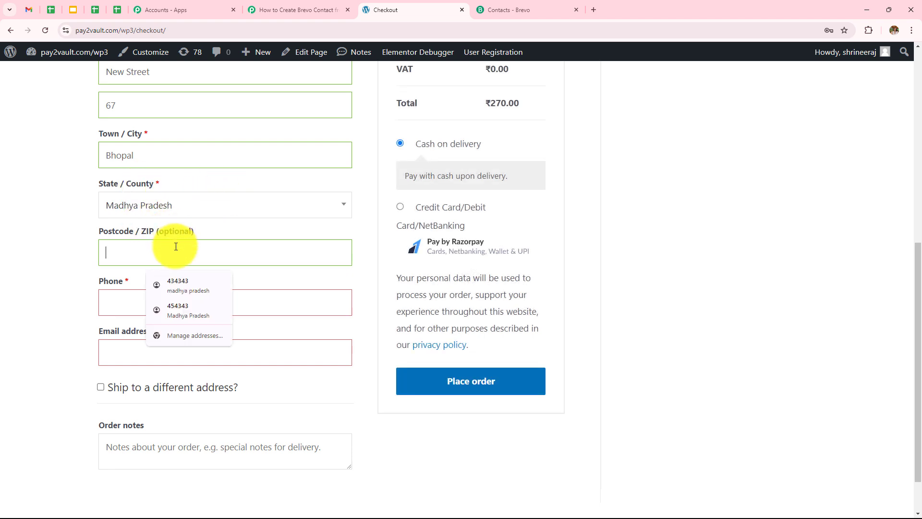
pyautogui.write('494949')
# Add the billing phone number and e-mail, place the order, and decline saving the address.
pyautogui.click(188, 303)
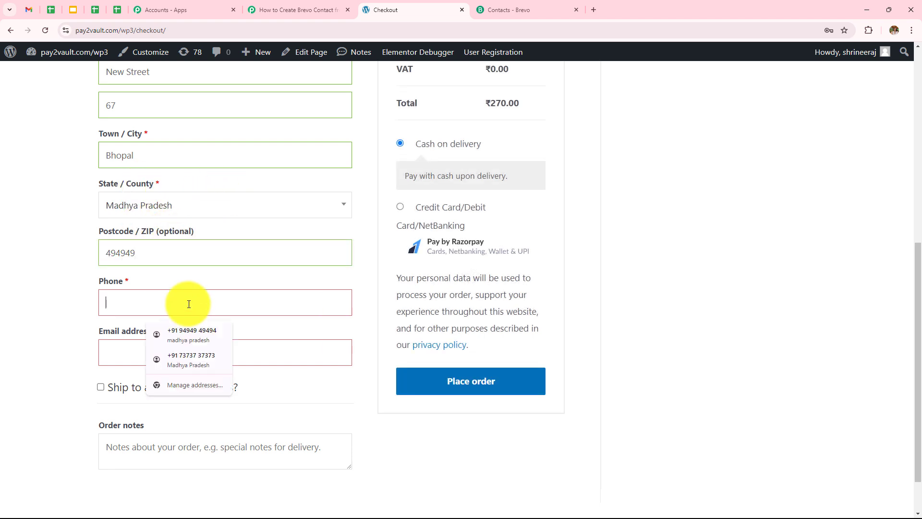
pyautogui.click(196, 351)
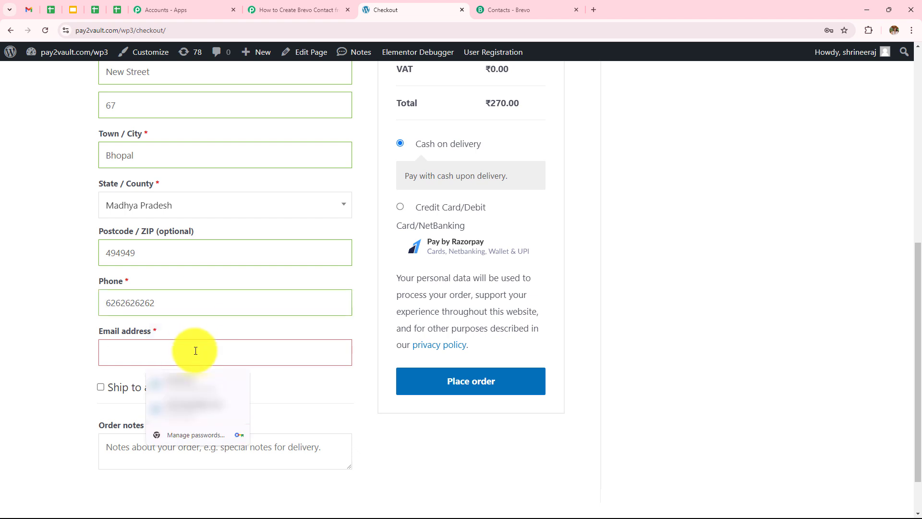
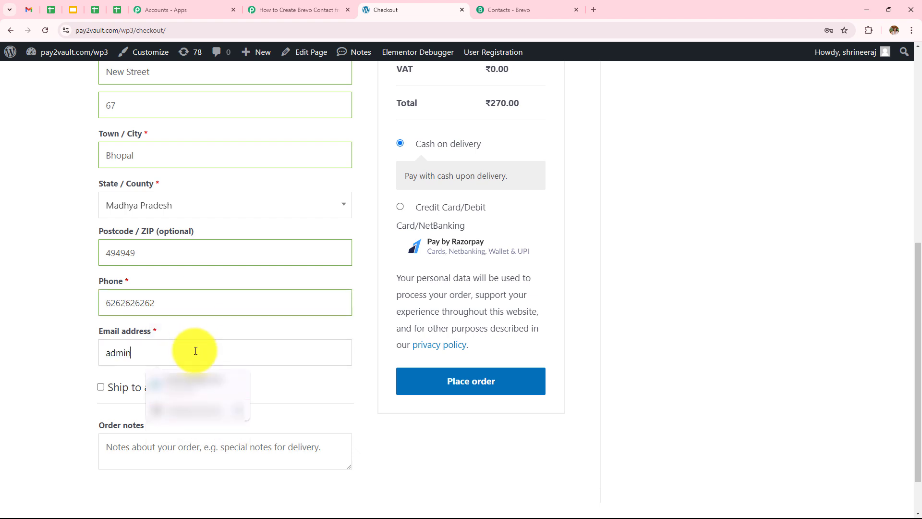
pyautogui.scroll(7, 191, 351)
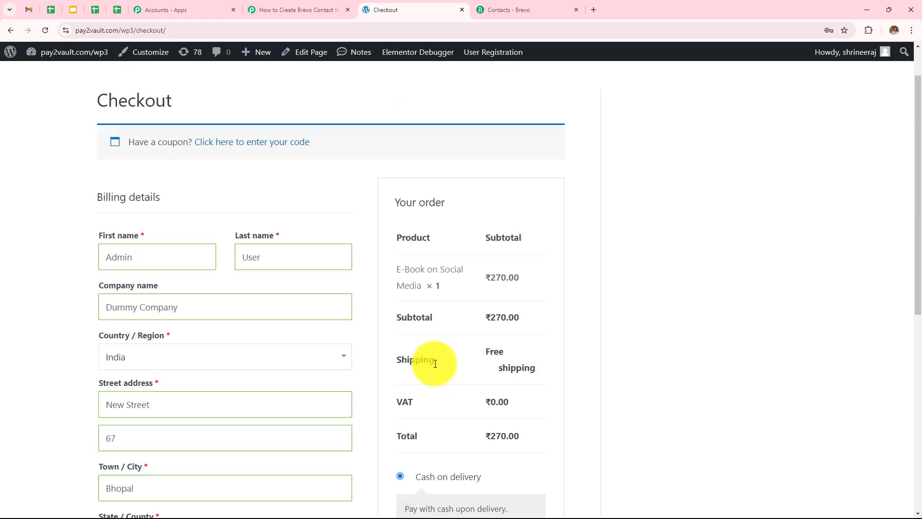
pyautogui.scroll(-8, 295, 247)
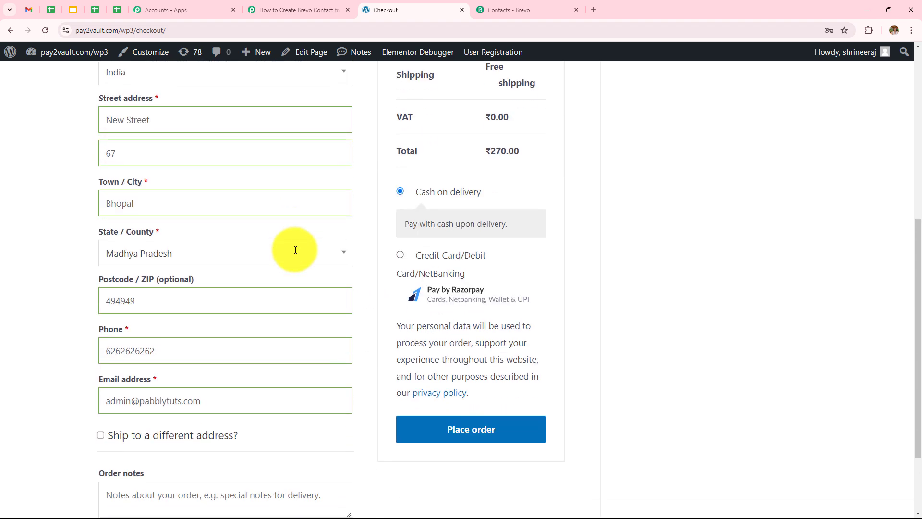
pyautogui.click(453, 325)
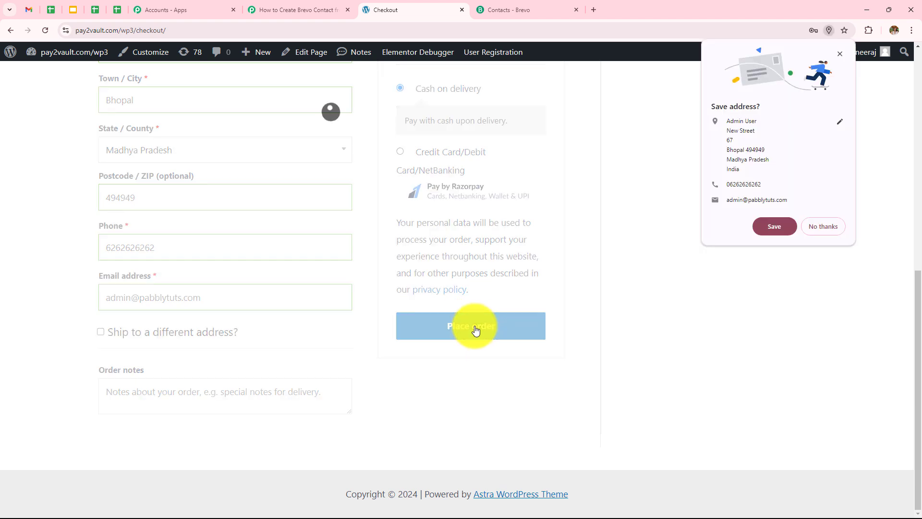
pyautogui.click(836, 228)
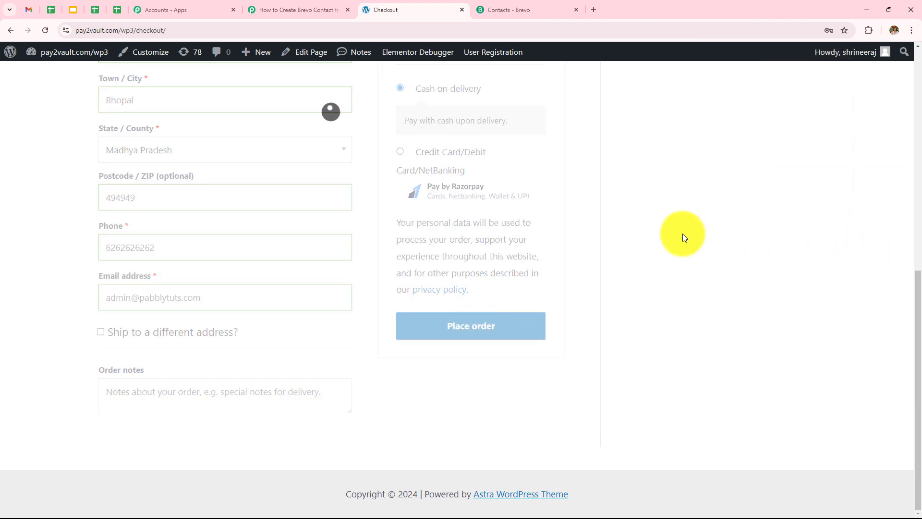
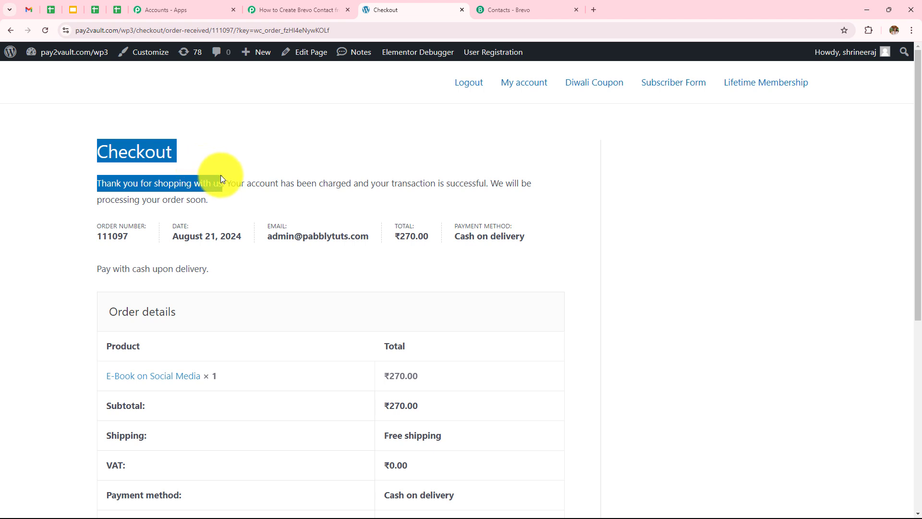
# Check the order confirmation for the ₹270.00 E-Book on Social Media with cash on delivery.
pyautogui.moveTo(221, 177); pyautogui.dragTo(394, 203)
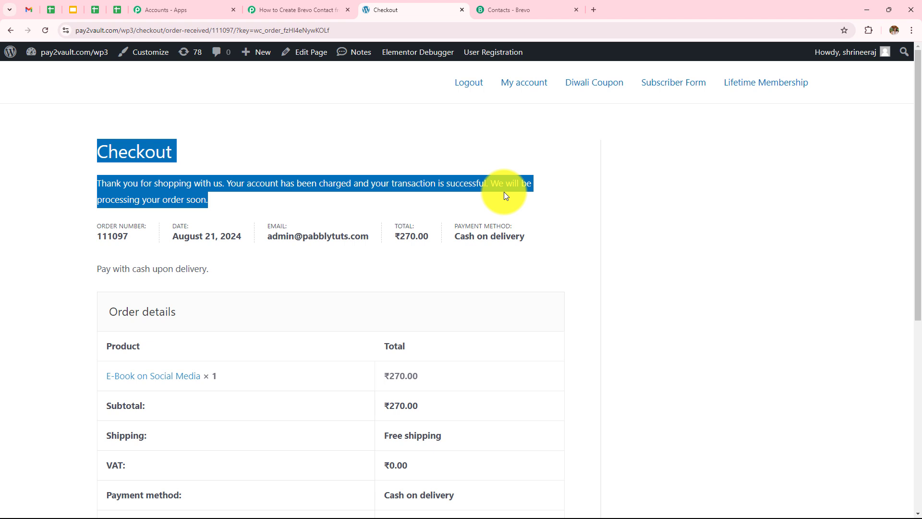
pyautogui.click(424, 153)
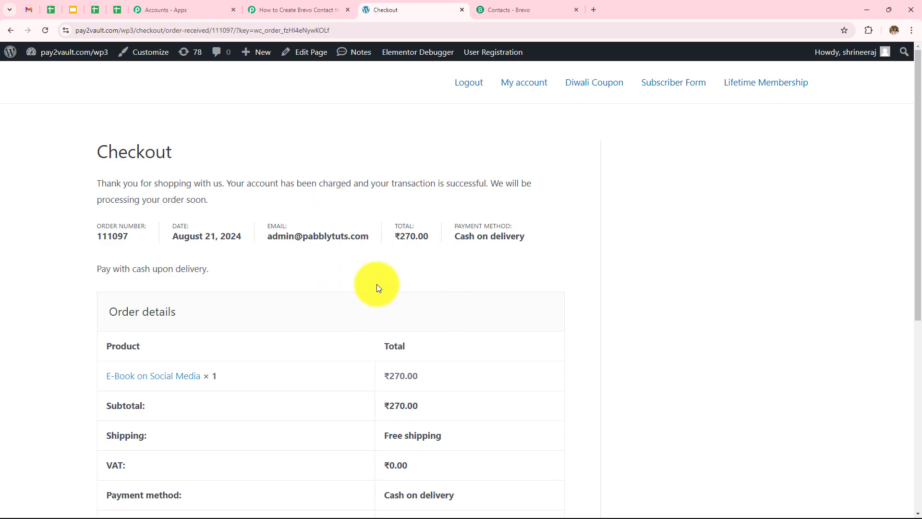
# Back in Pabbly, check that the received webhook response shows the 270.00 order total.
pyautogui.click(269, 10)
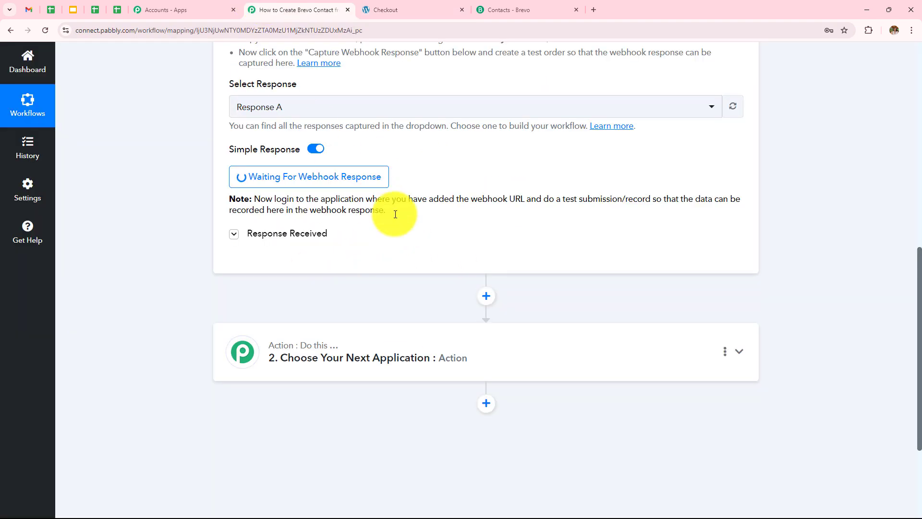
pyautogui.scroll(-15, 554, 243)
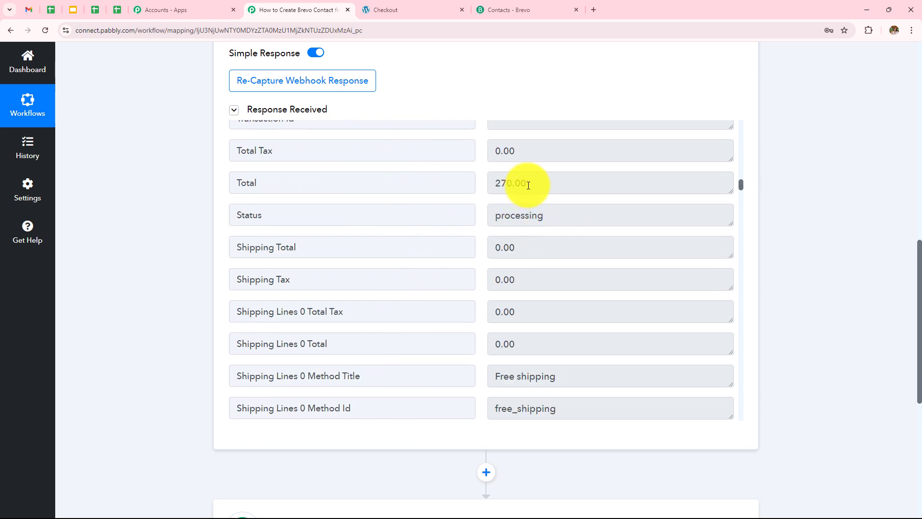
pyautogui.doubleClick(525, 184)
pyautogui.click(401, 319)
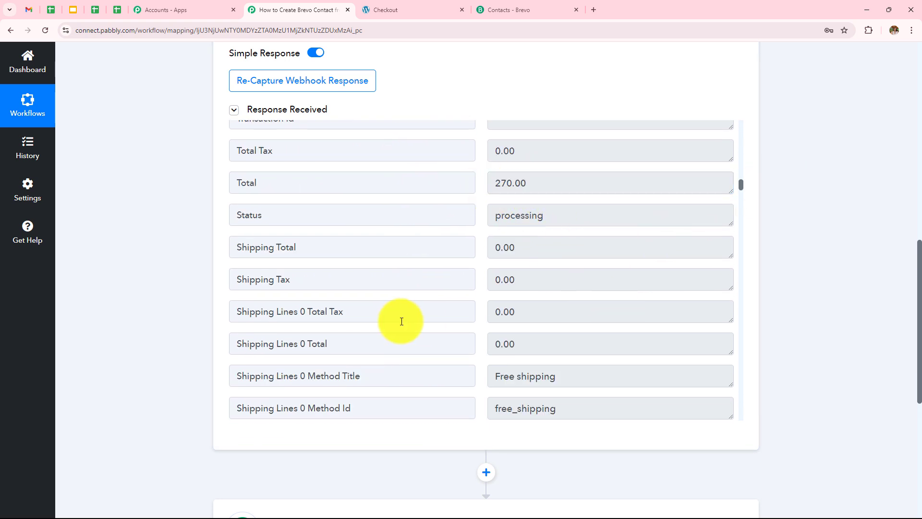
# Scroll through the response's shipping, payment method 'cod' and order-number fields down to the action step.
pyautogui.scroll(-6, 549, 263)
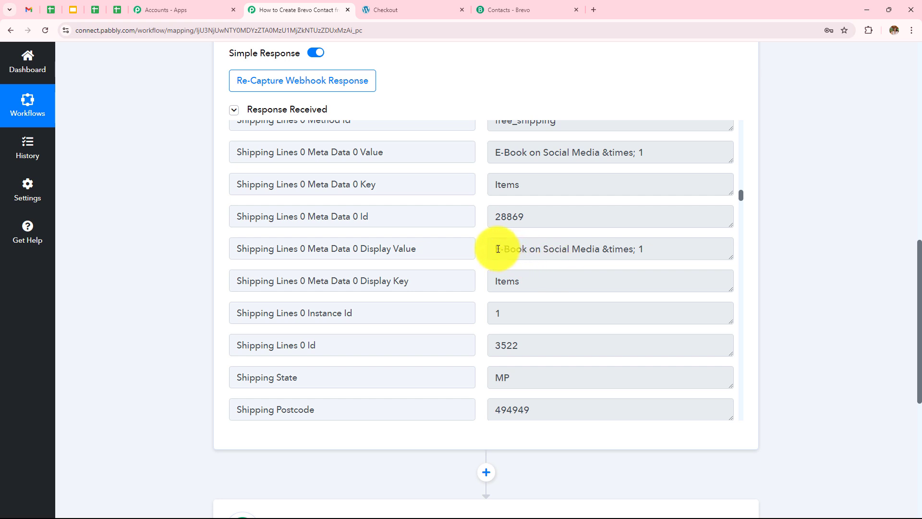
pyautogui.scroll(-4, 585, 280)
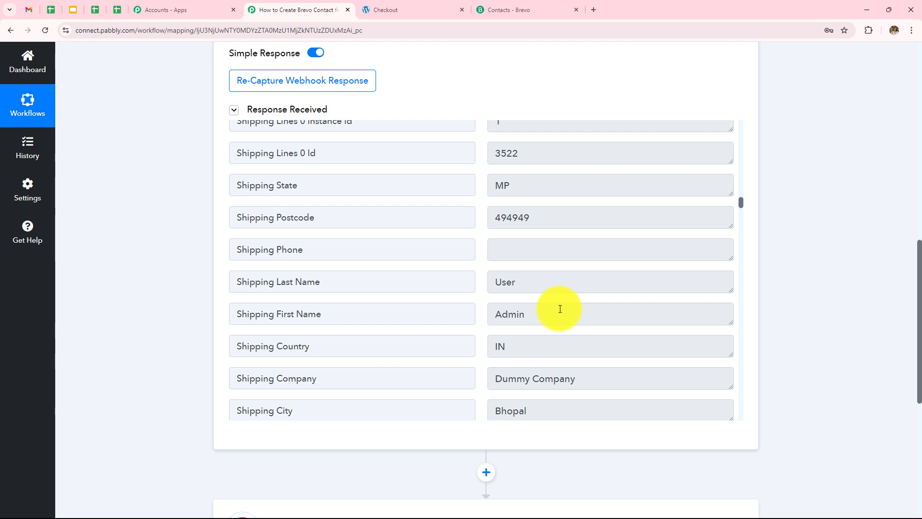
pyautogui.scroll(-2, 559, 309)
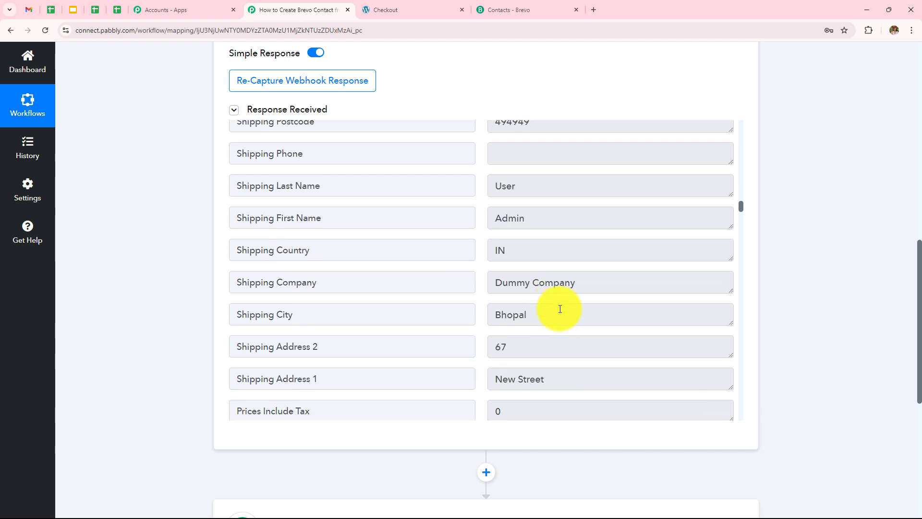
pyautogui.scroll(-2, 560, 308)
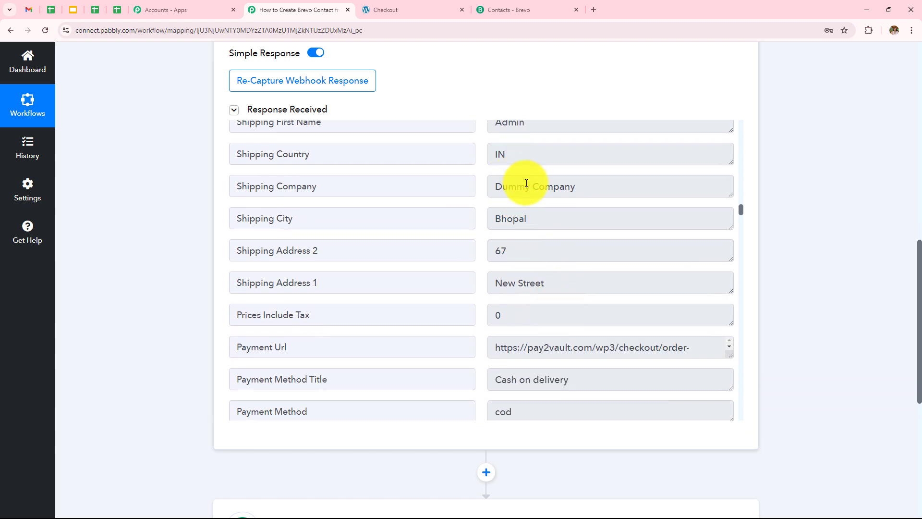
pyautogui.scroll(-1, 565, 218)
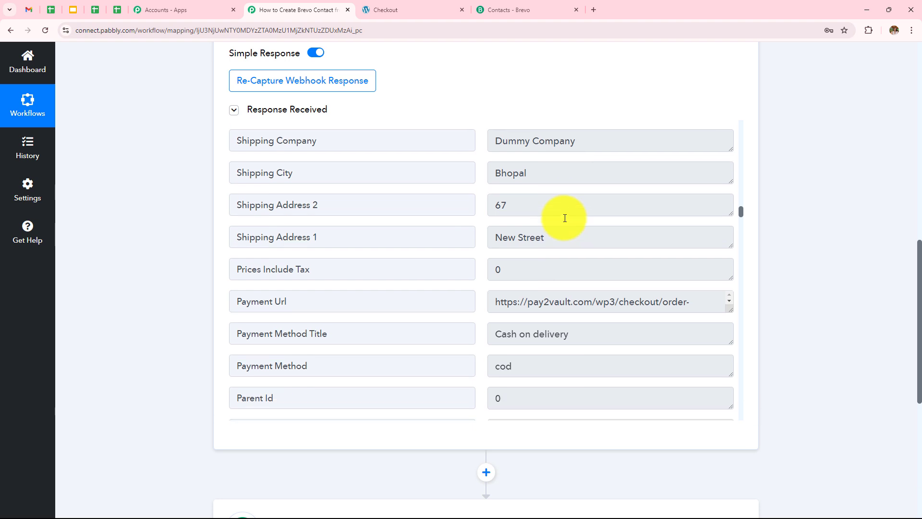
pyautogui.scroll(-1, 558, 287)
pyautogui.scroll(-1, 558, 287)
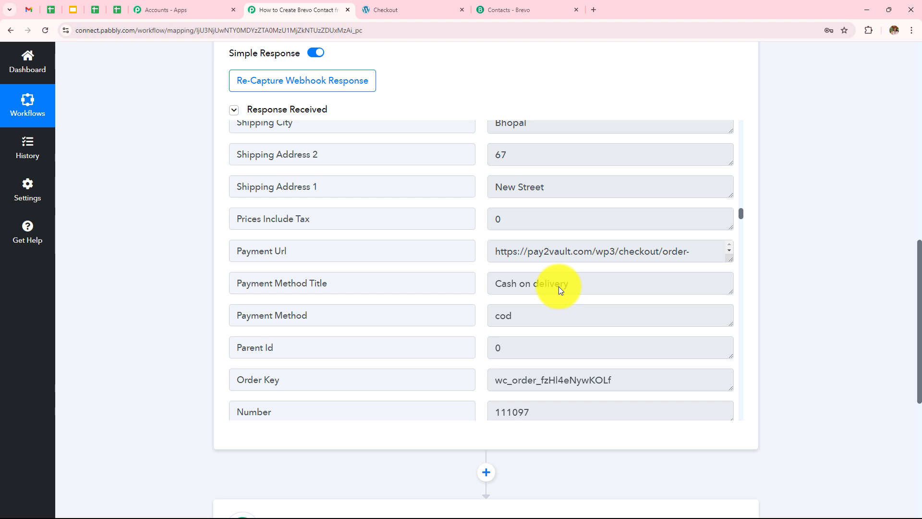
pyautogui.scroll(-5, 741, 301)
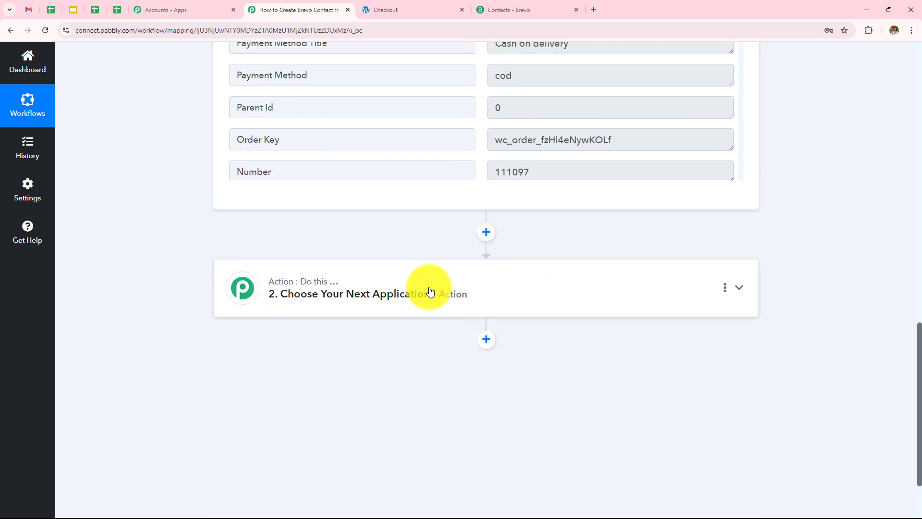
# Set the action step to Brevo with the Create or Update Contact event and begin connecting the account.
pyautogui.click(347, 291)
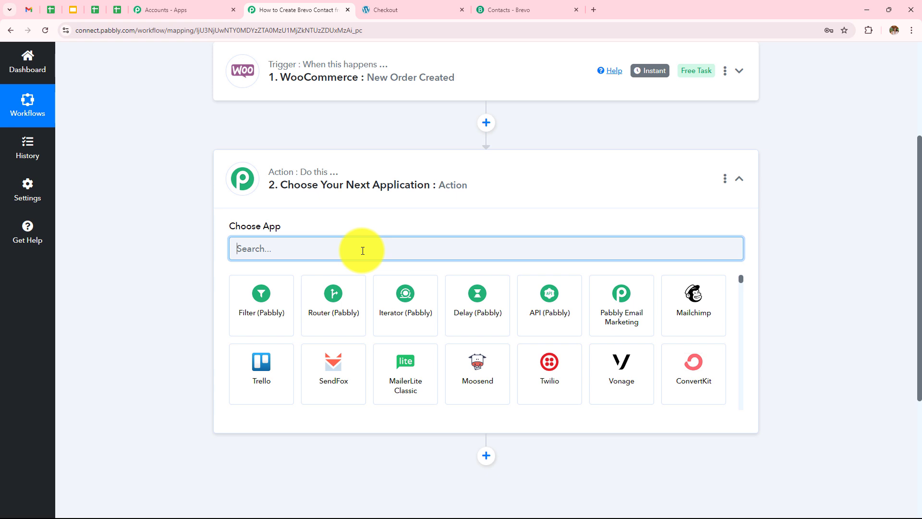
pyautogui.write('Bre')
pyautogui.click(339, 296)
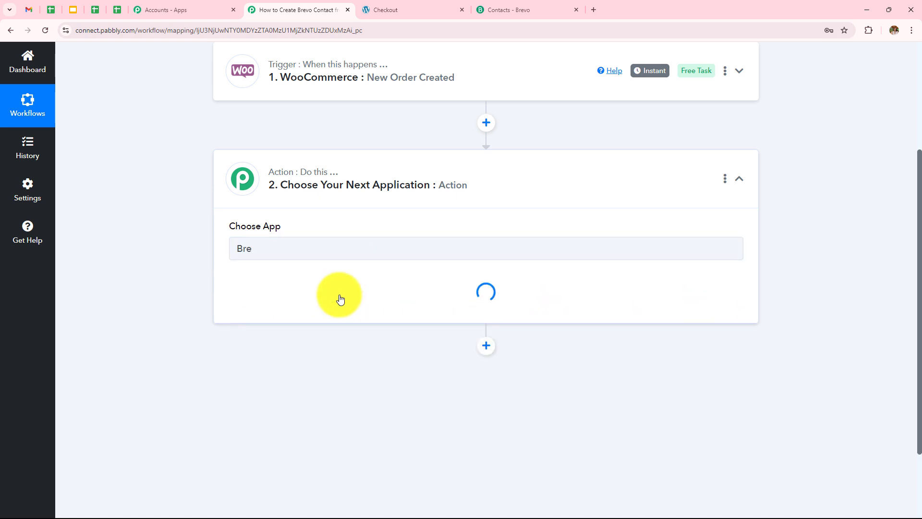
pyautogui.click(340, 299)
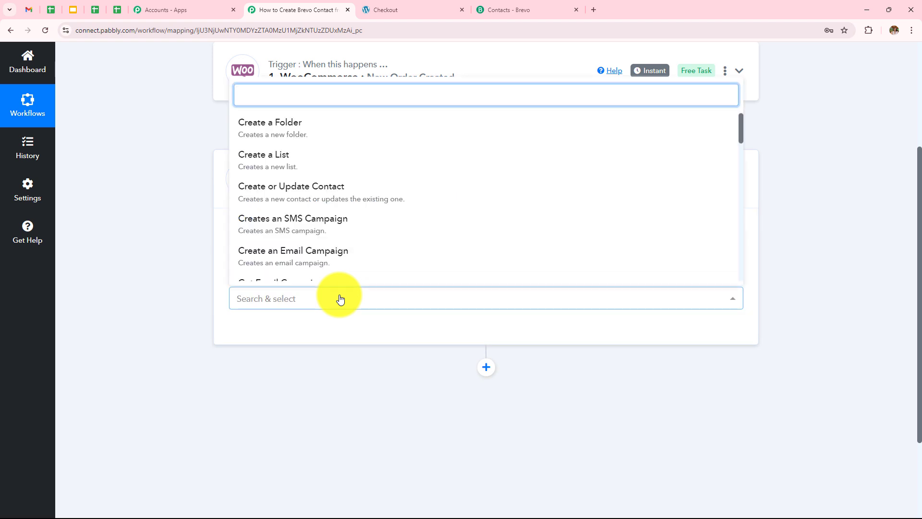
pyautogui.click(342, 194)
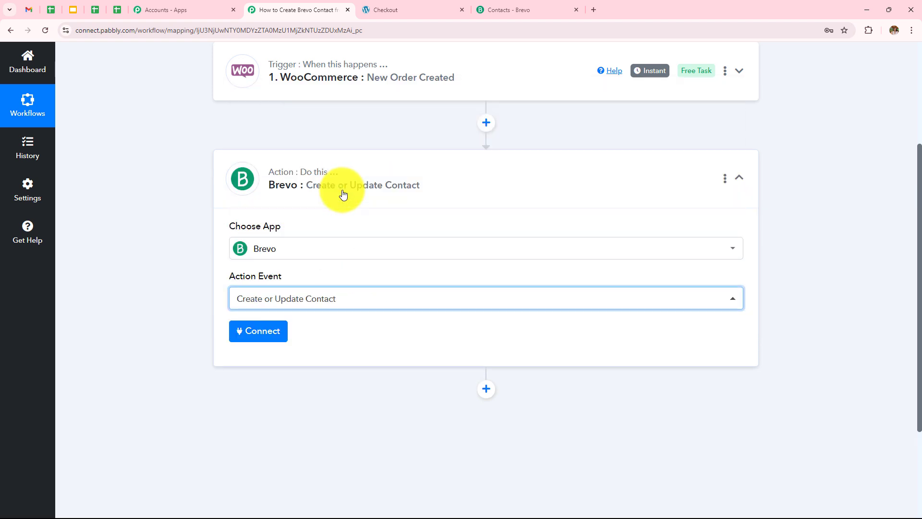
pyautogui.click(267, 329)
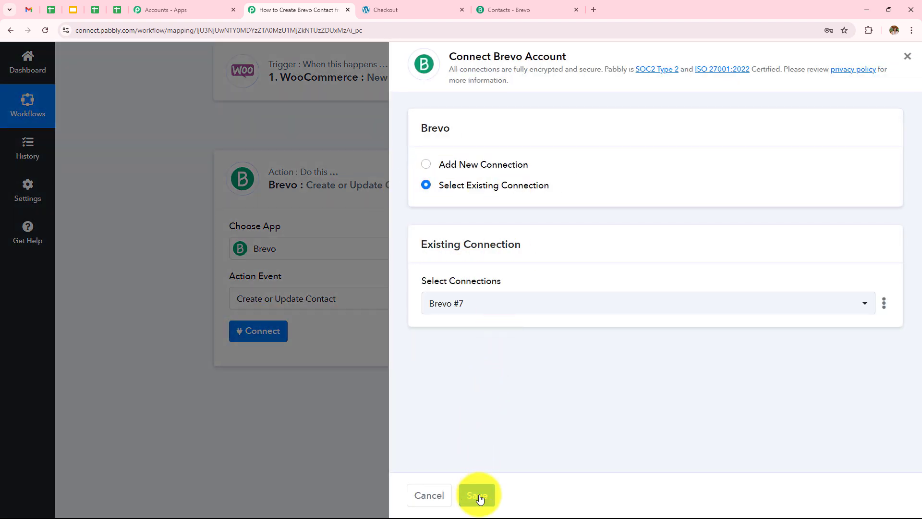
# Add a new Brevo #8 connection and follow its API key link to Brevo's SMTP & API page.
pyautogui.click(431, 165)
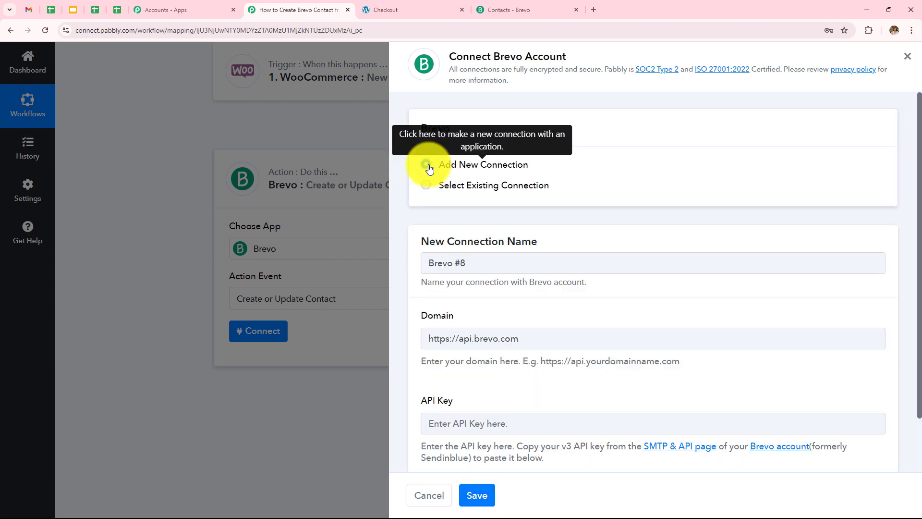
pyautogui.scroll(-2, 474, 322)
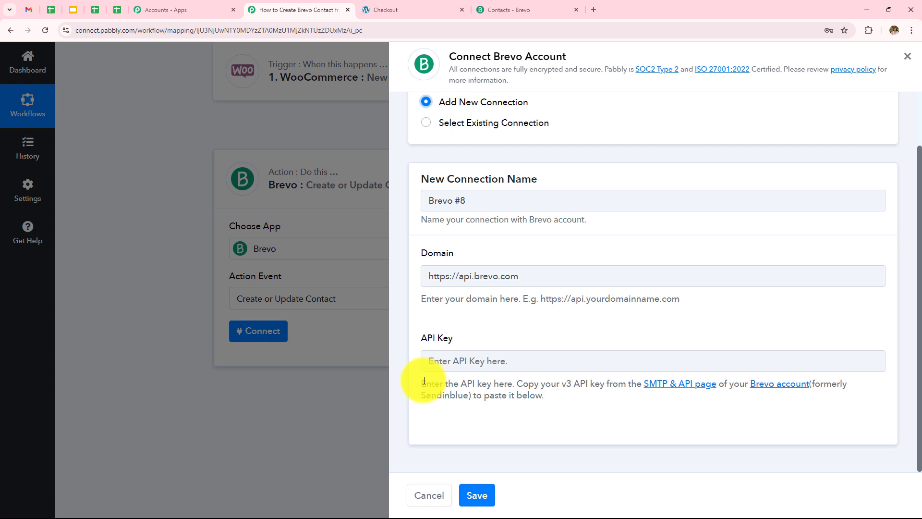
pyautogui.moveTo(420, 384); pyautogui.dragTo(857, 397)
pyautogui.click(643, 439)
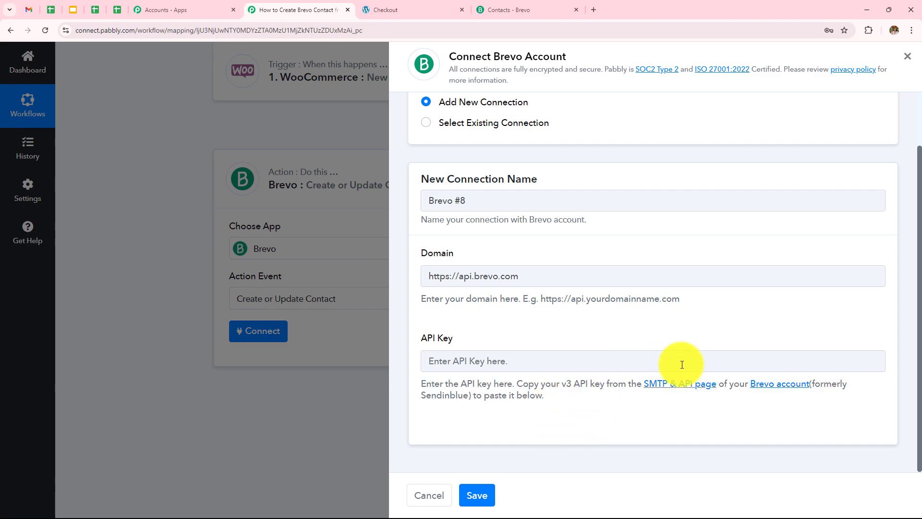
pyautogui.click(675, 388)
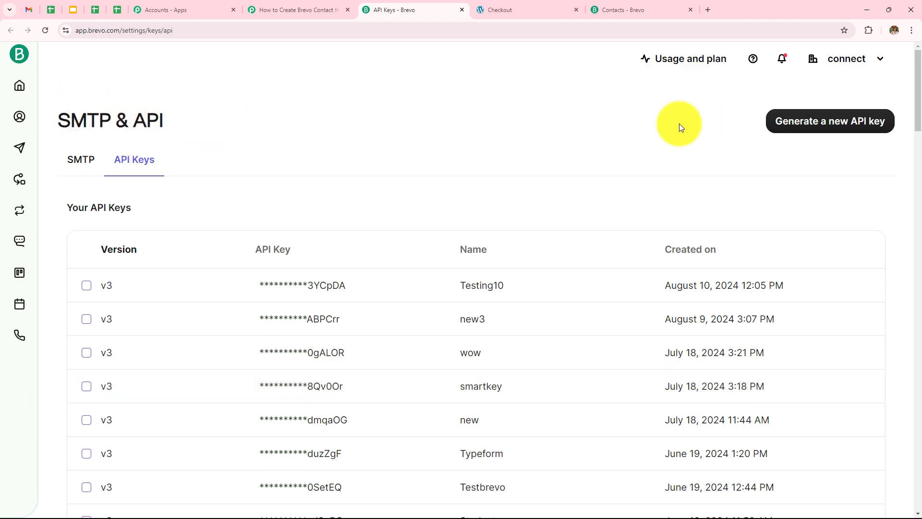
# Generate a Brevo v3 API key named test4, copy it, and close the Brevo keys page.
pyautogui.click(798, 121)
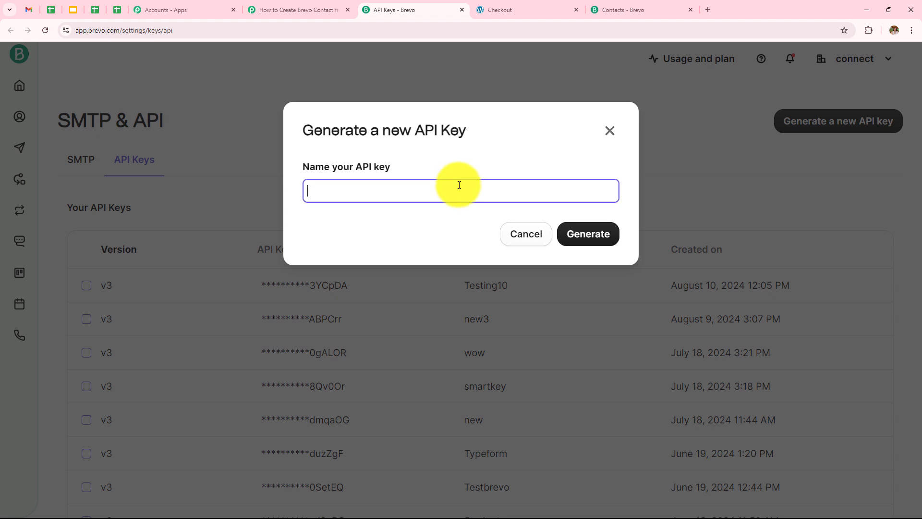
pyautogui.click(459, 185)
pyautogui.write('test4')
pyautogui.click(593, 239)
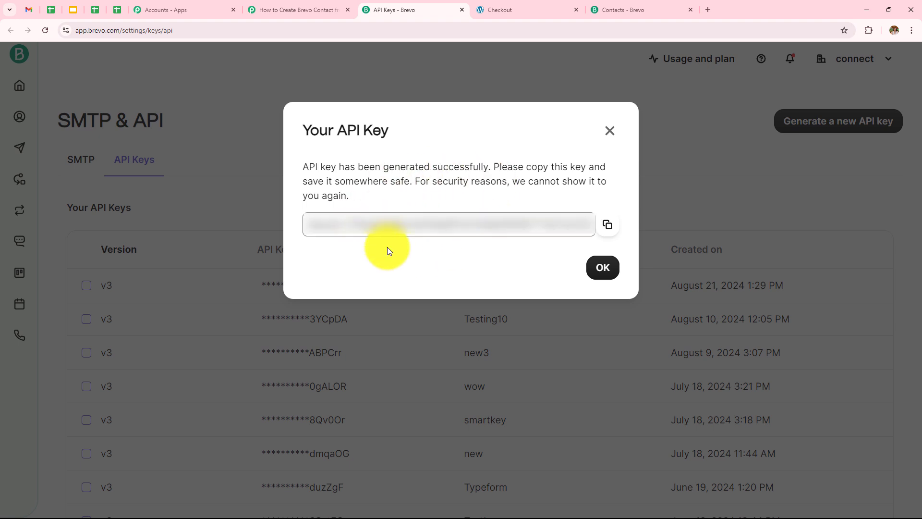
pyautogui.click(607, 224)
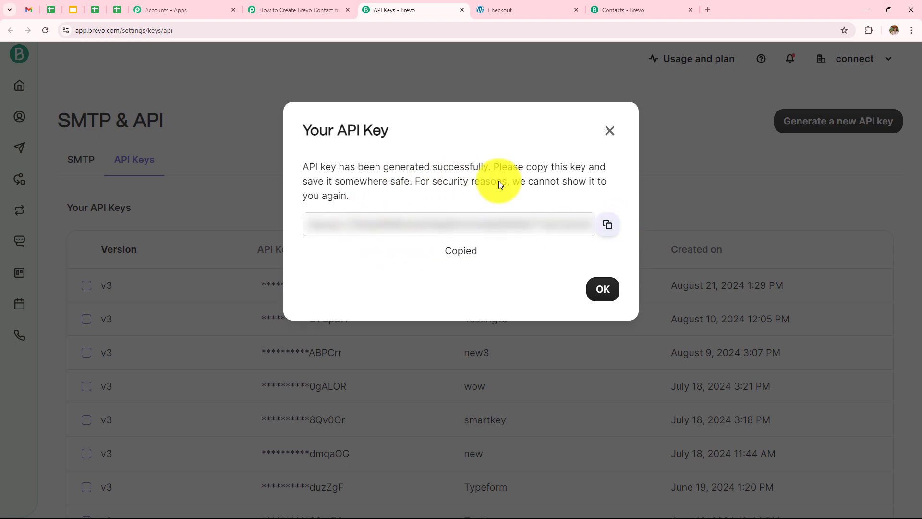
pyautogui.click(610, 131)
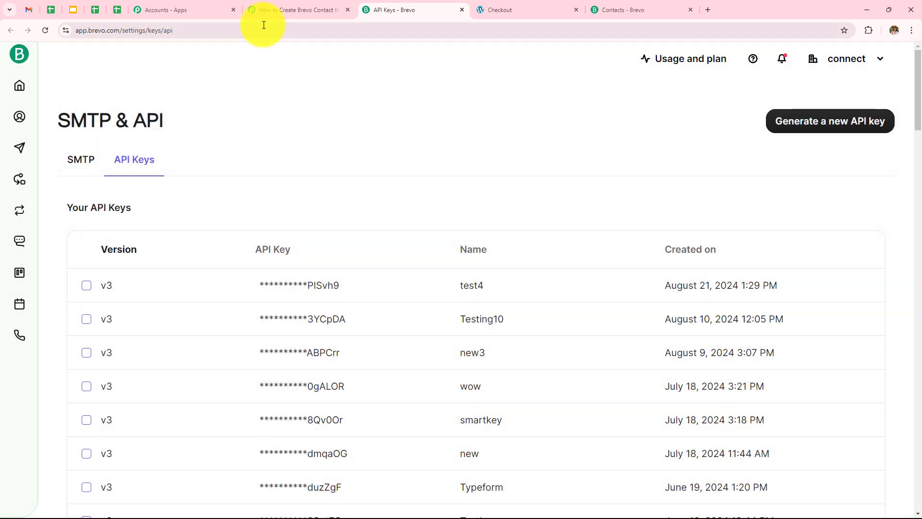
pyautogui.click(298, 10)
pyautogui.click(463, 10)
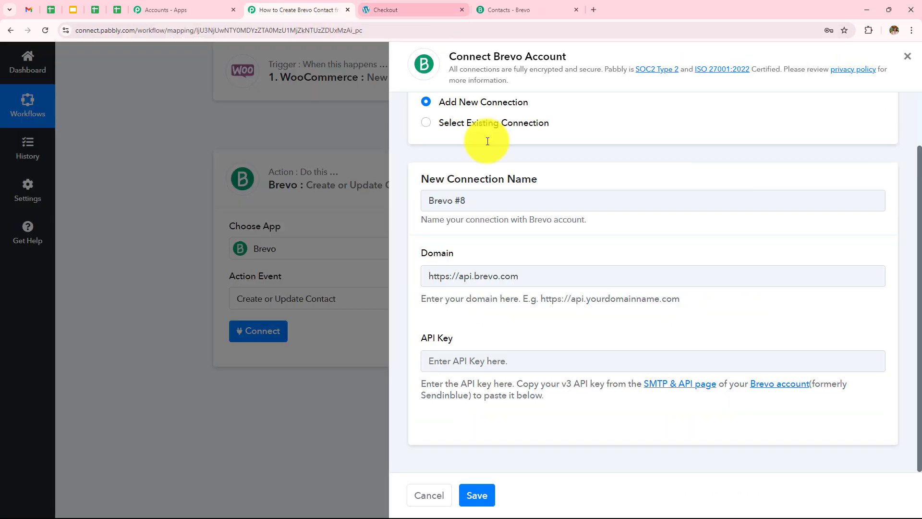
pyautogui.click(583, 348)
pyautogui.hotkey('ctrl', 'v')
pyautogui.hotkey('ctrl', 'v')
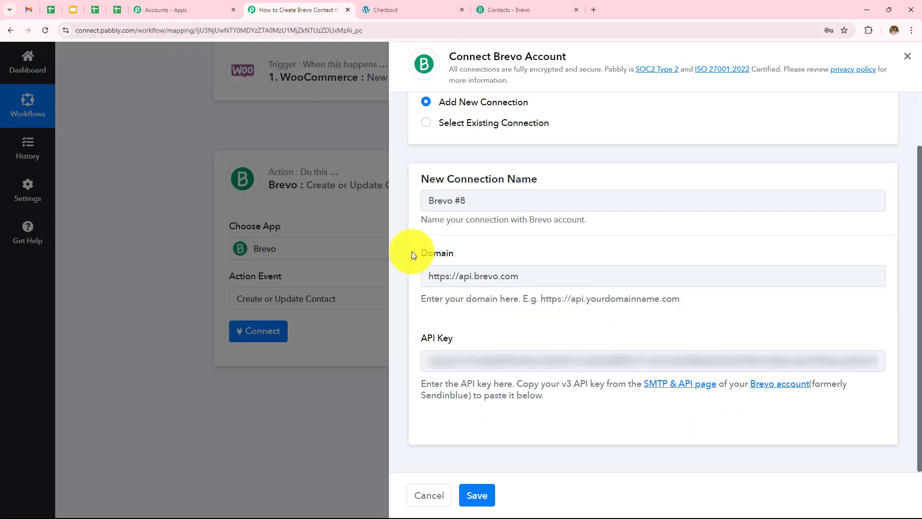
pyautogui.moveTo(434, 252); pyautogui.dragTo(464, 255)
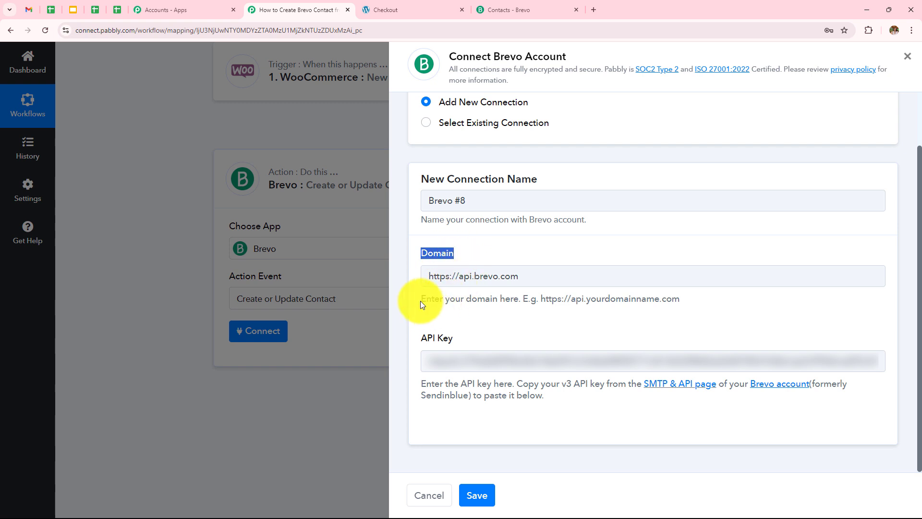
pyautogui.moveTo(420, 301); pyautogui.dragTo(679, 306)
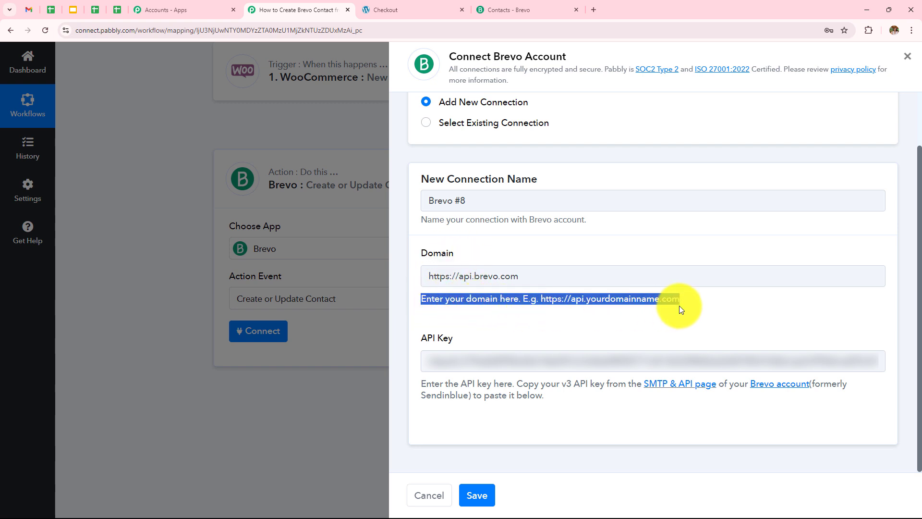
pyautogui.click(686, 304)
pyautogui.click(497, 5)
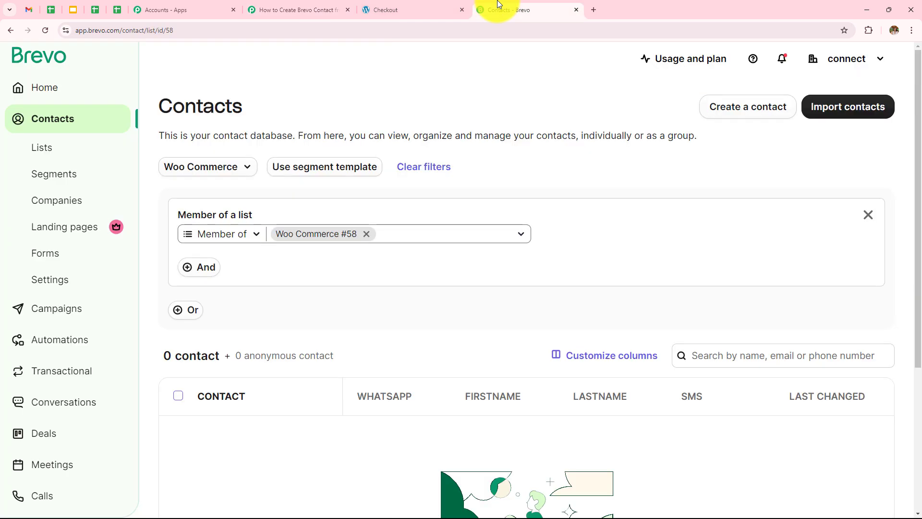
pyautogui.moveTo(116, 30); pyautogui.dragTo(77, 40)
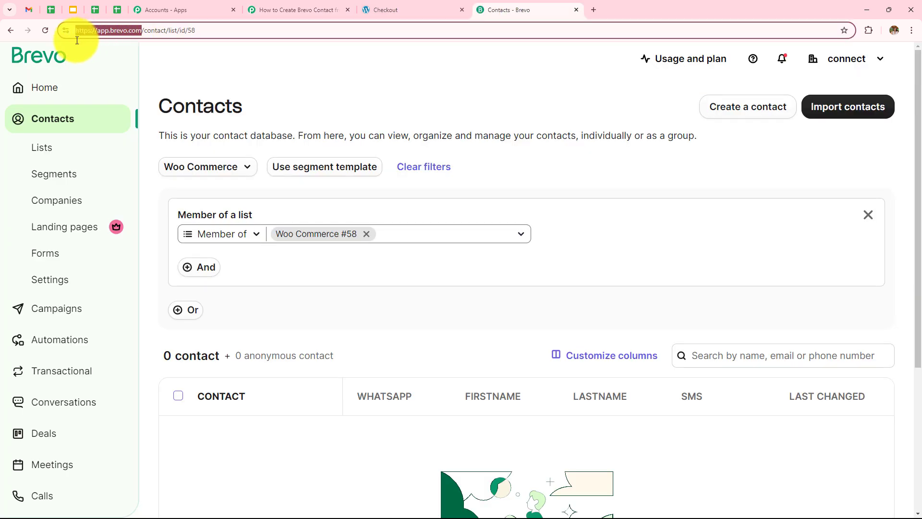
pyautogui.click(293, 10)
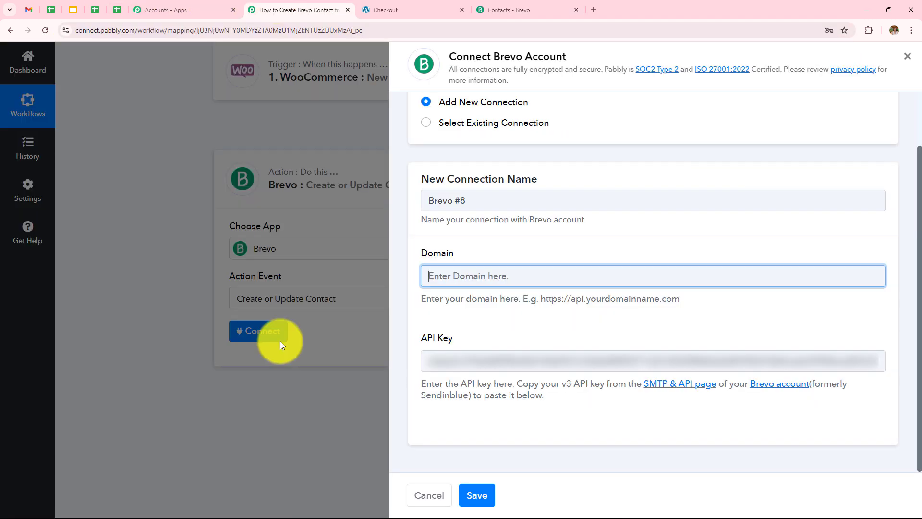
pyautogui.hotkey('ctrl', 'v')
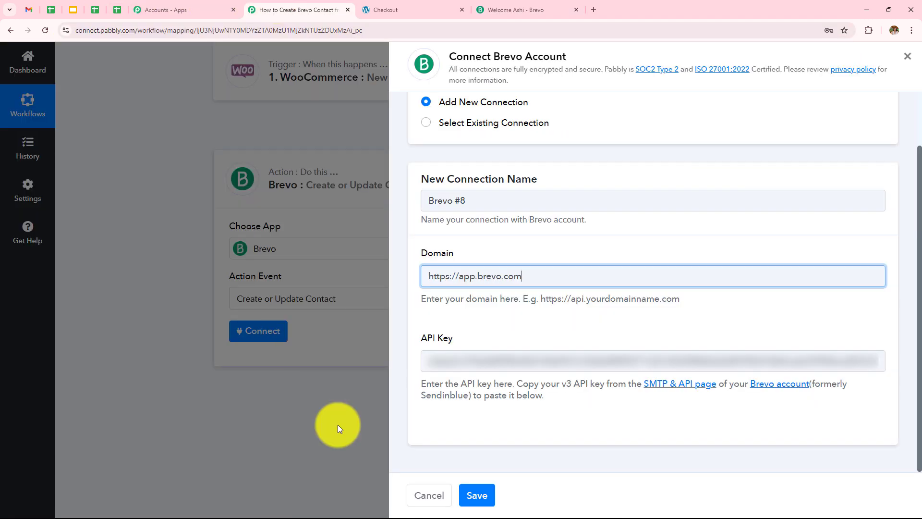
pyautogui.click(472, 495)
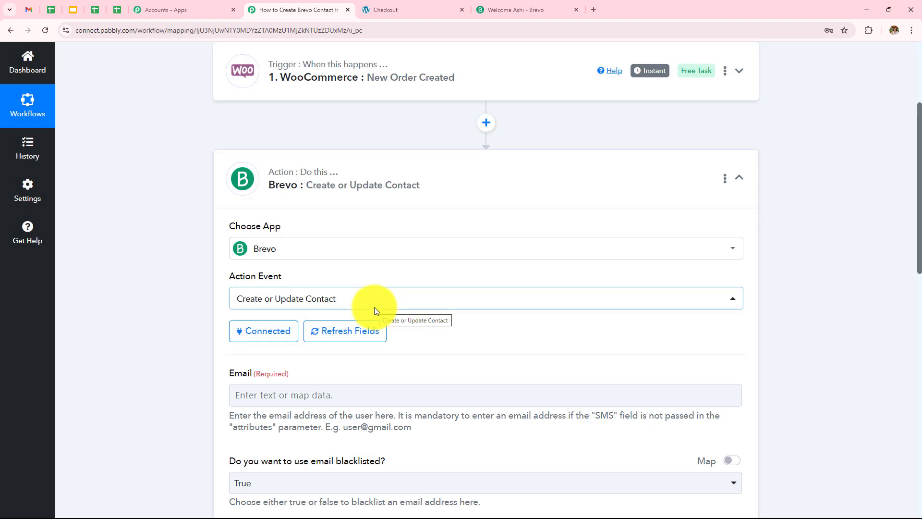
pyautogui.scroll(-4, 430, 264)
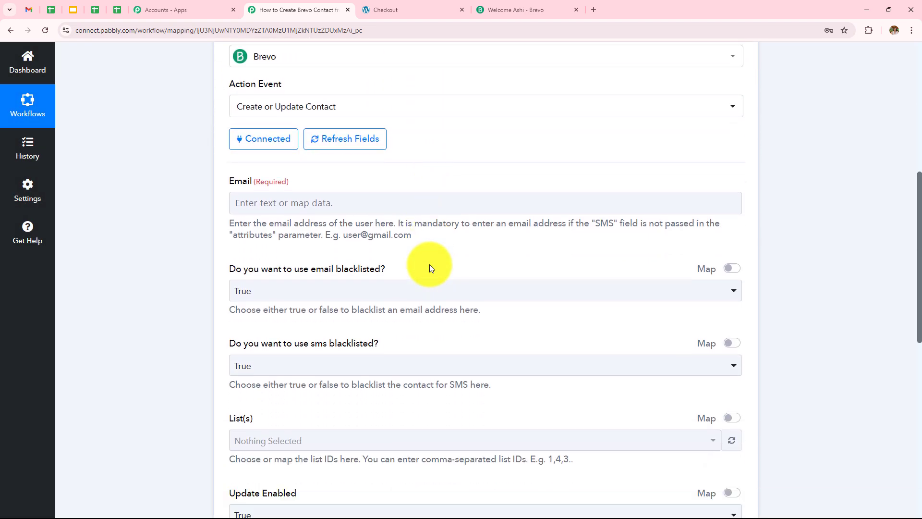
pyautogui.scroll(-7, 429, 262)
pyautogui.scroll(4, 430, 260)
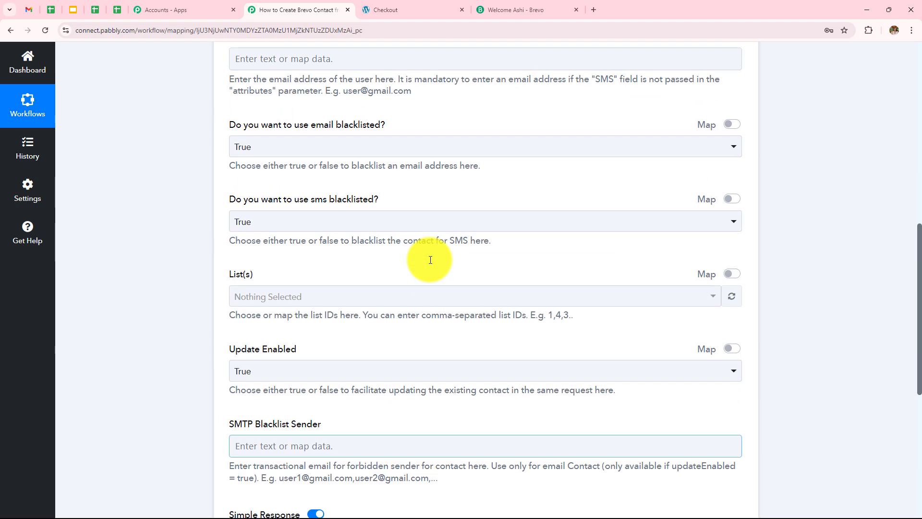
pyautogui.scroll(5, 429, 259)
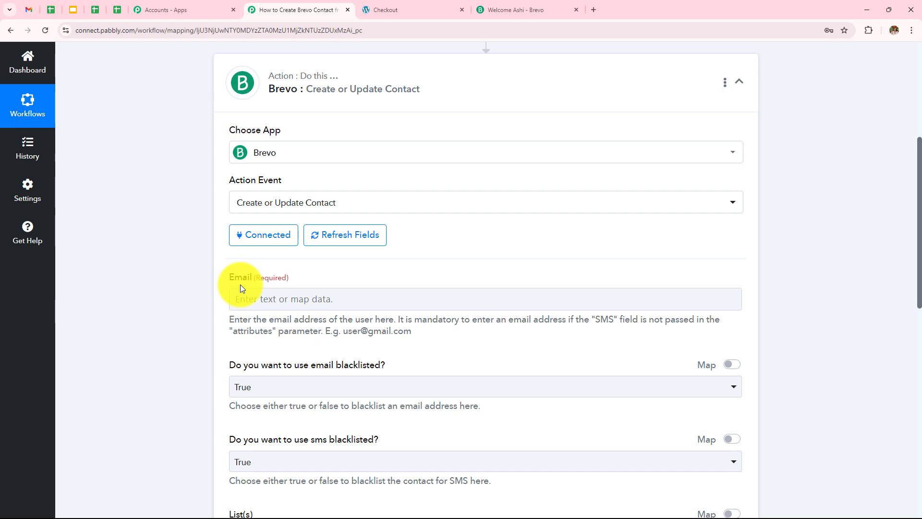
pyautogui.scroll(-2, 462, 260)
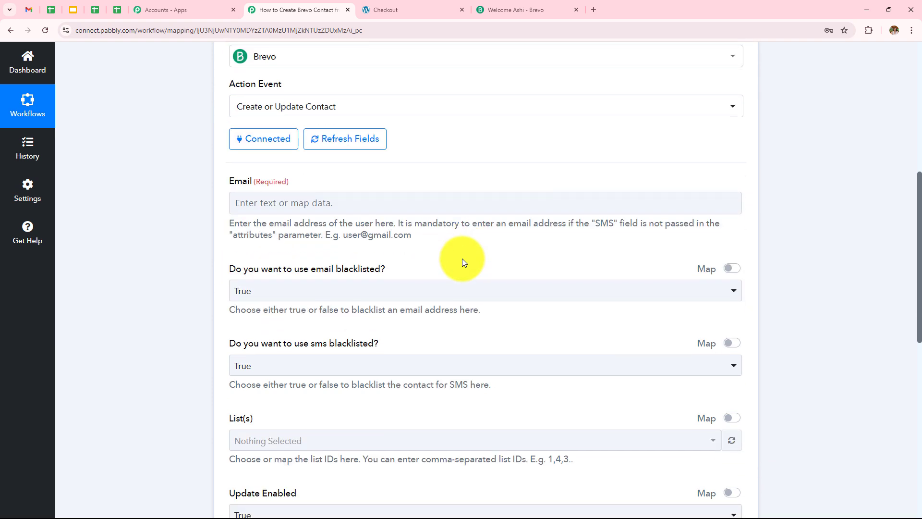
pyautogui.scroll(-1, 468, 212)
pyautogui.scroll(6, 473, 149)
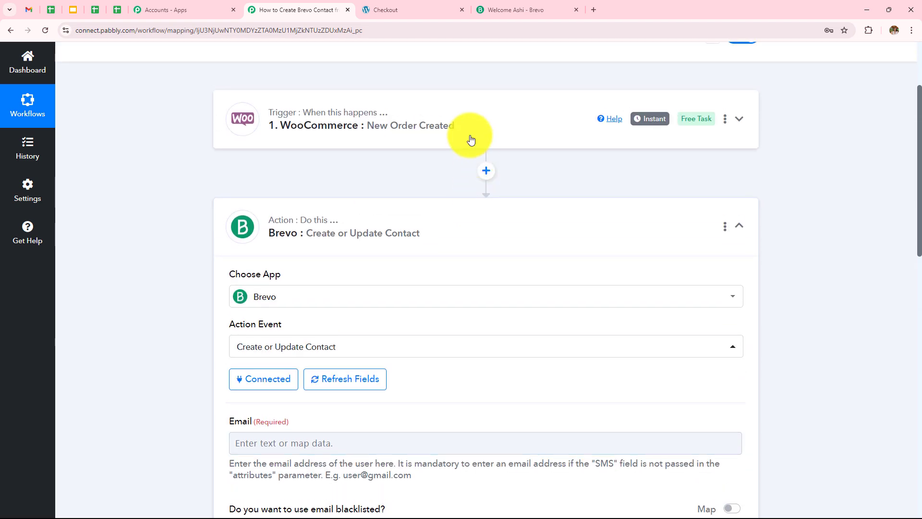
pyautogui.click(470, 139)
# Find the sample order's billing email in the trigger response.
pyautogui.scroll(2, 481, 168)
pyautogui.scroll(-12, 488, 181)
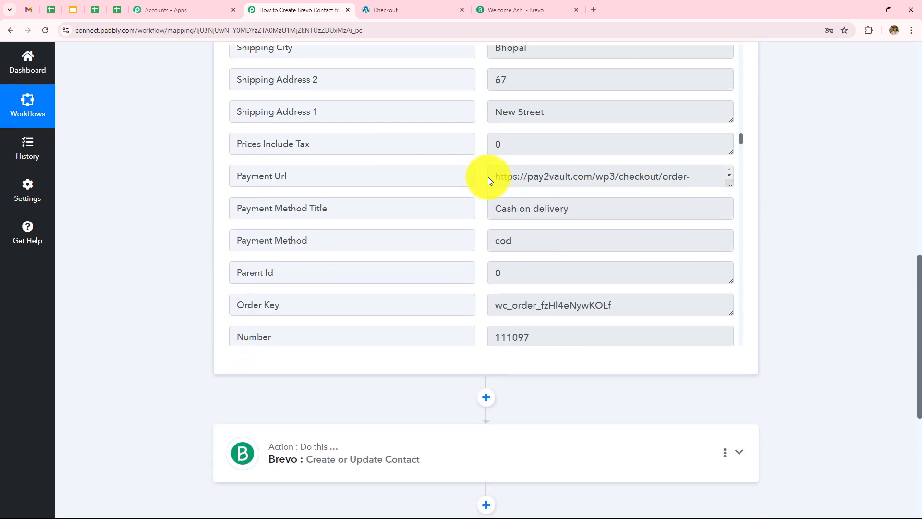
pyautogui.scroll(-1, 531, 180)
pyautogui.scroll(1, 531, 180)
pyautogui.scroll(-3, 531, 180)
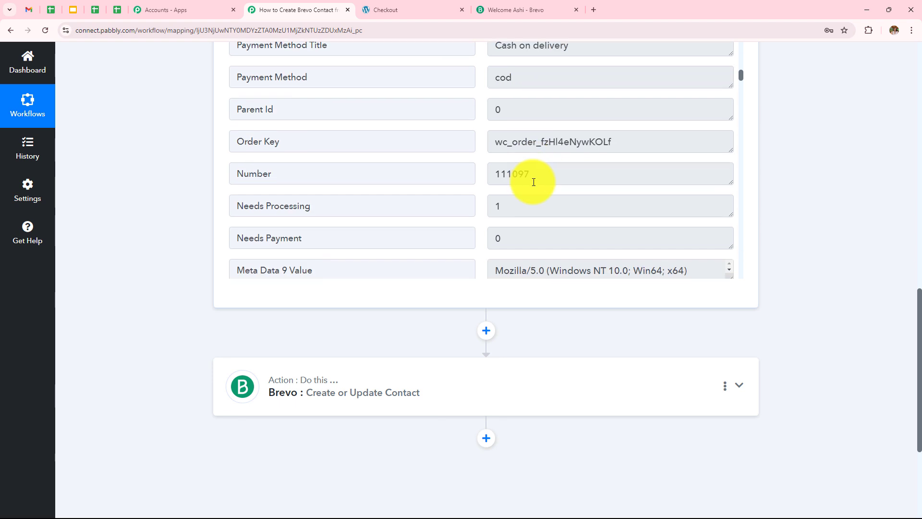
pyautogui.scroll(-5, 533, 182)
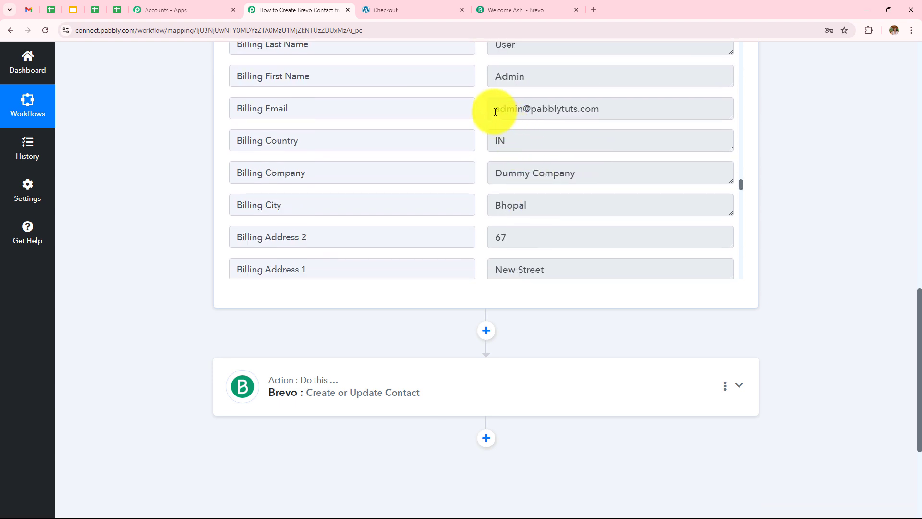
pyautogui.moveTo(495, 111); pyautogui.dragTo(618, 124)
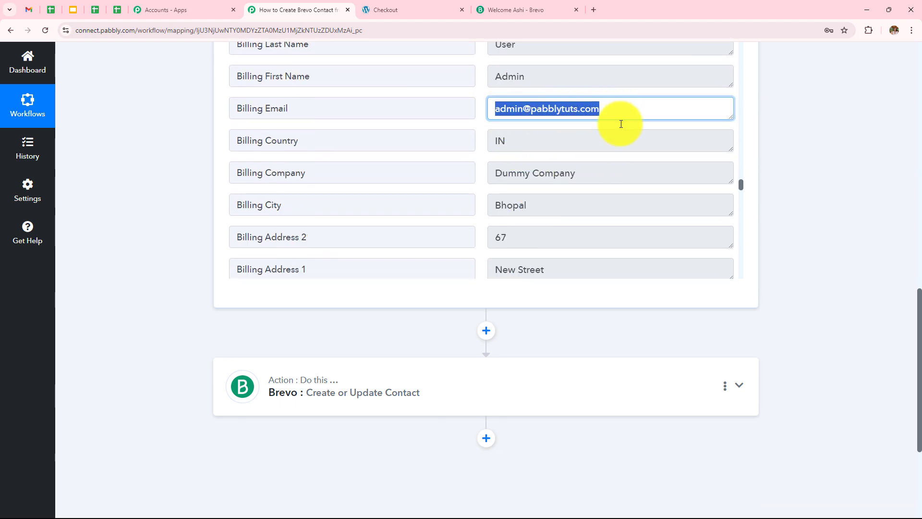
# Map the Brevo Email field to the WooCommerce order's 1. Billing Email.
pyautogui.click(492, 361)
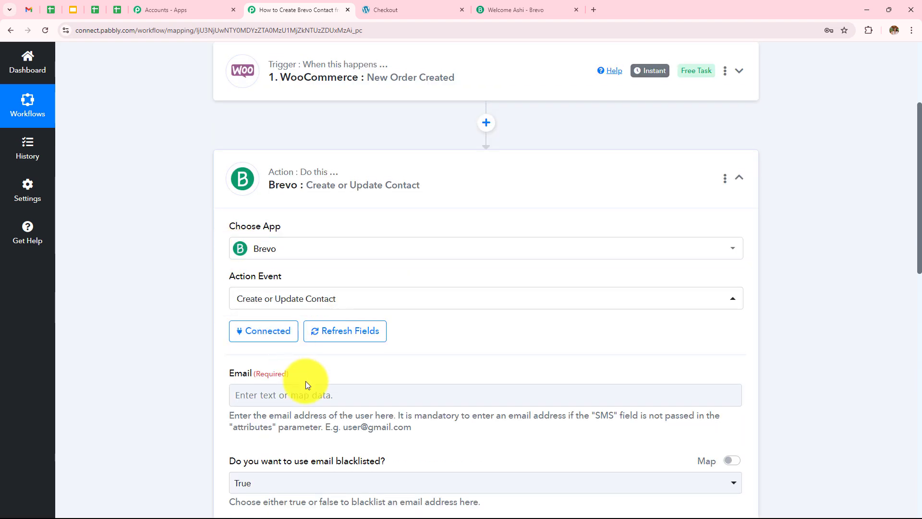
pyautogui.click(308, 391)
pyautogui.scroll(-2, 344, 452)
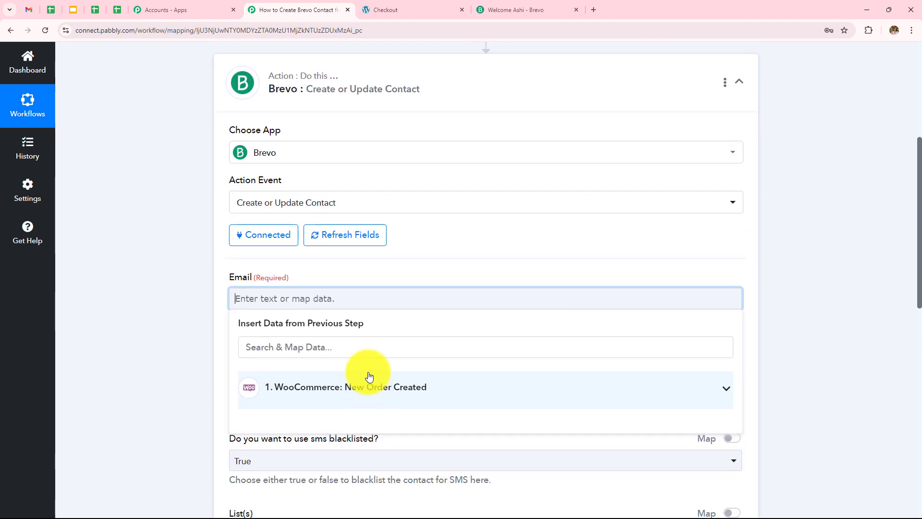
pyautogui.click(381, 399)
pyautogui.scroll(-4, 443, 278)
pyautogui.click(313, 158)
pyautogui.write('emai')
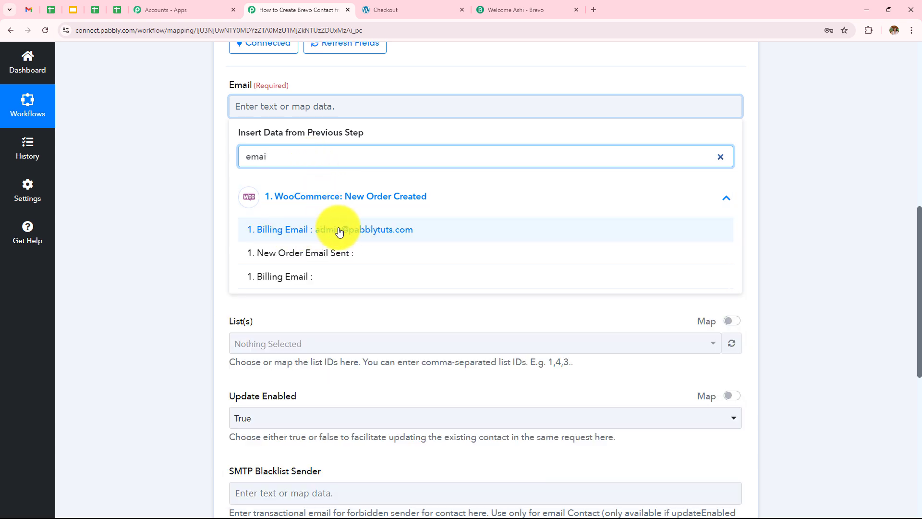
pyautogui.click(320, 234)
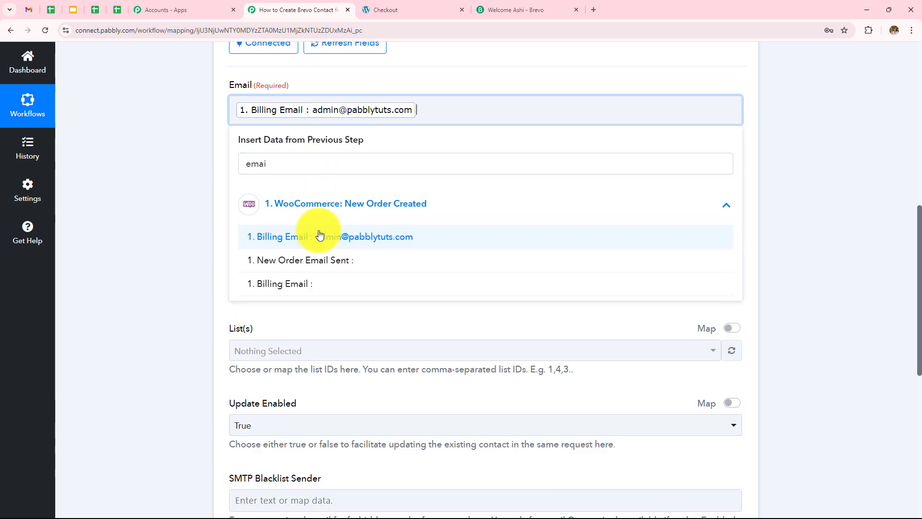
pyautogui.click(186, 213)
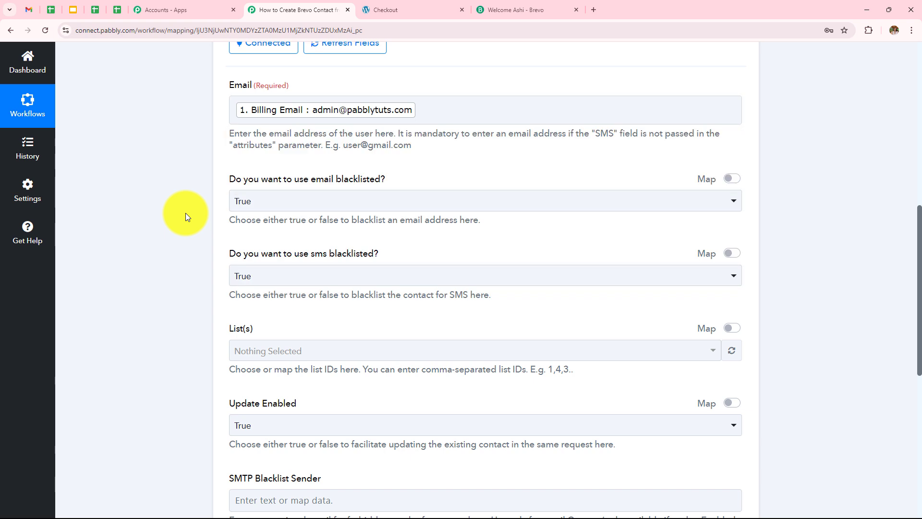
# Set both email blacklisted and SMS blacklisted to True.
pyautogui.click(248, 201)
pyautogui.click(273, 261)
pyautogui.click(272, 276)
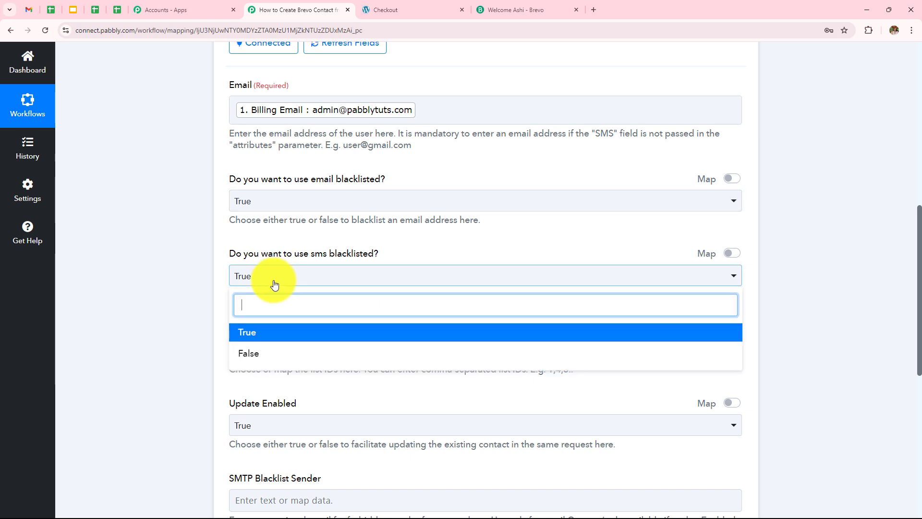
pyautogui.click(268, 332)
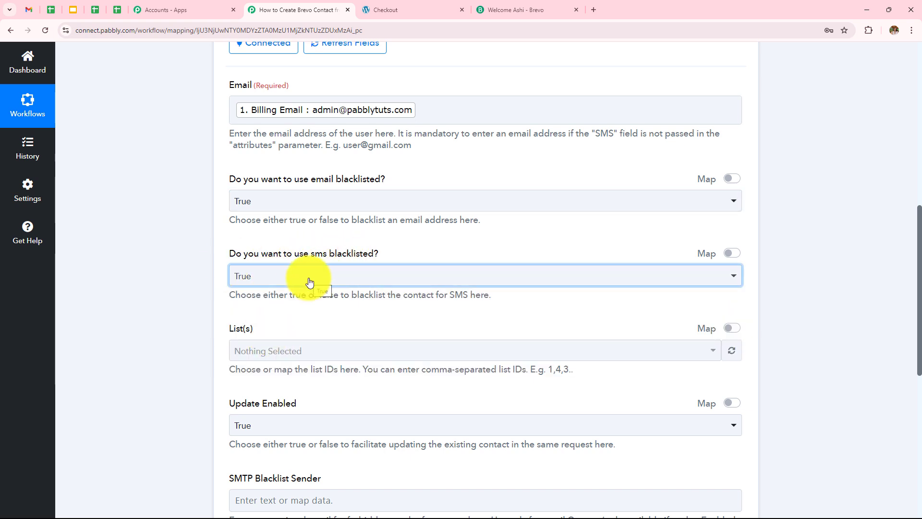
# Add the Woo Commerce list to the contact's List(s) field.
pyautogui.scroll(-2, 309, 282)
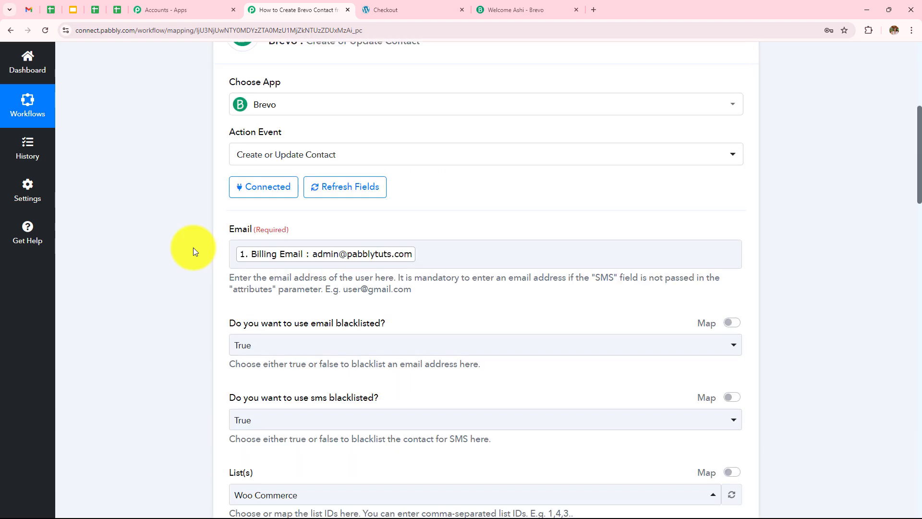
pyautogui.scroll(-5, 193, 249)
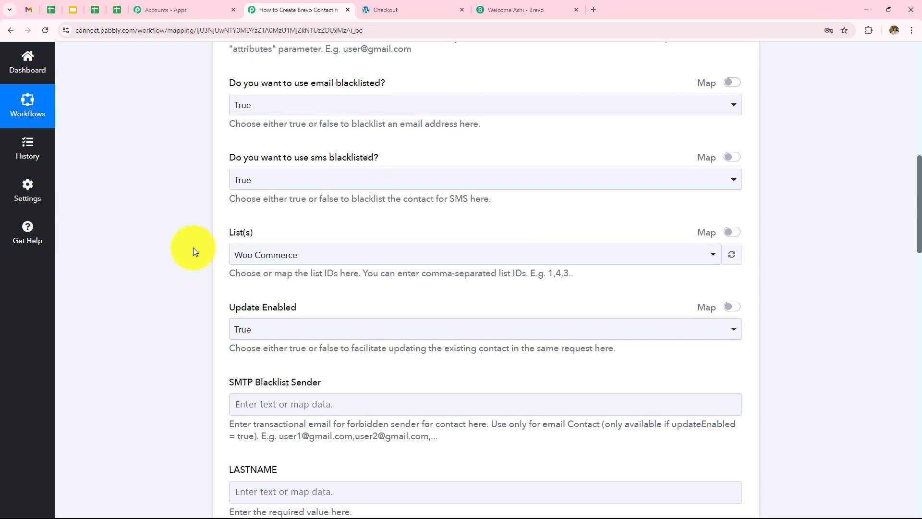
pyautogui.click(351, 253)
pyautogui.scroll(-1, 365, 344)
pyautogui.scroll(-6, 366, 348)
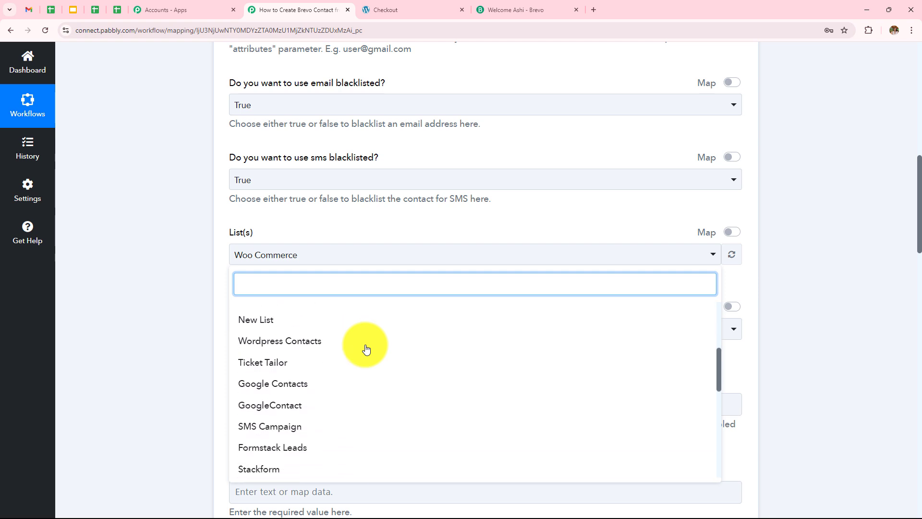
pyautogui.scroll(-3, 366, 348)
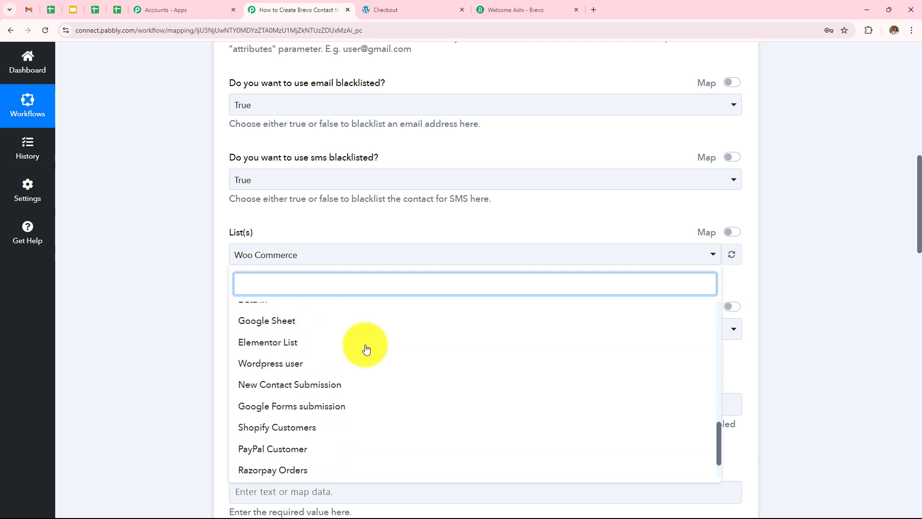
pyautogui.scroll(9, 366, 348)
pyautogui.scroll(1, 366, 348)
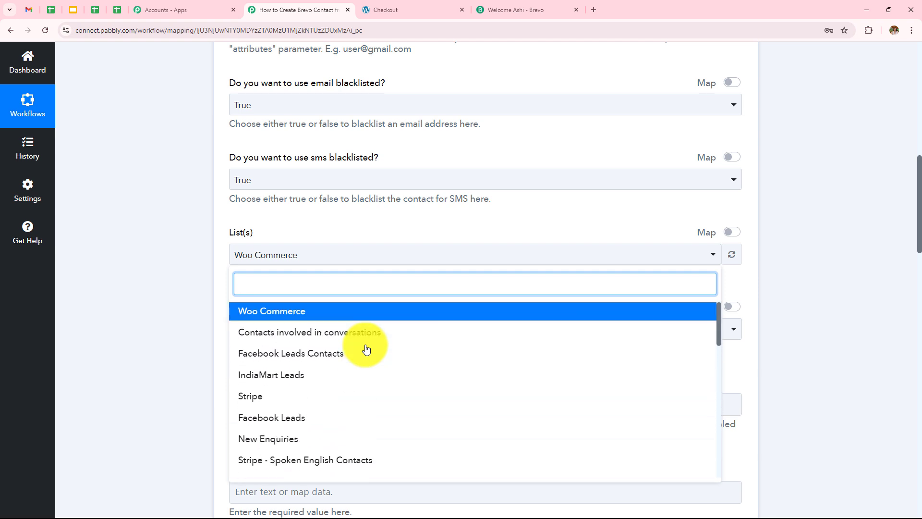
pyautogui.click(298, 310)
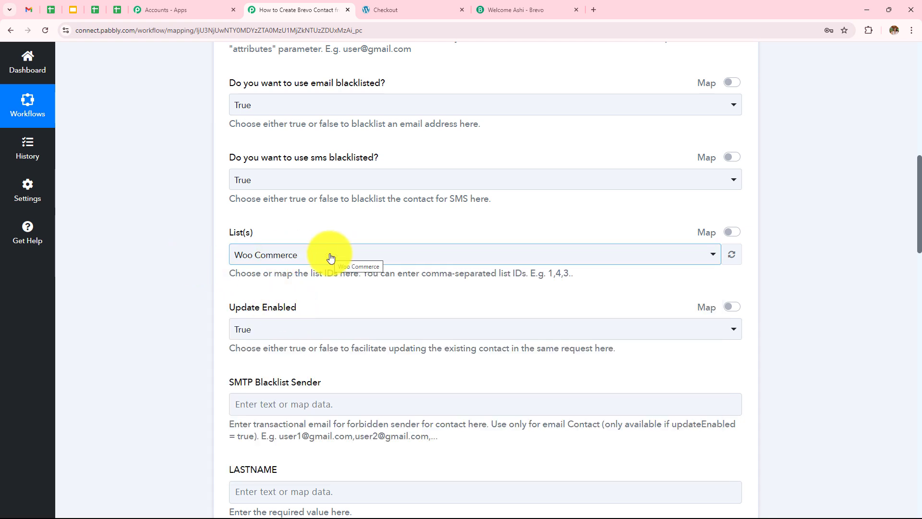
pyautogui.scroll(-3, 288, 250)
# Keep Update Enabled set to True and check the SMTP Blacklist Sender field.
pyautogui.moveTo(225, 161); pyautogui.dragTo(404, 163)
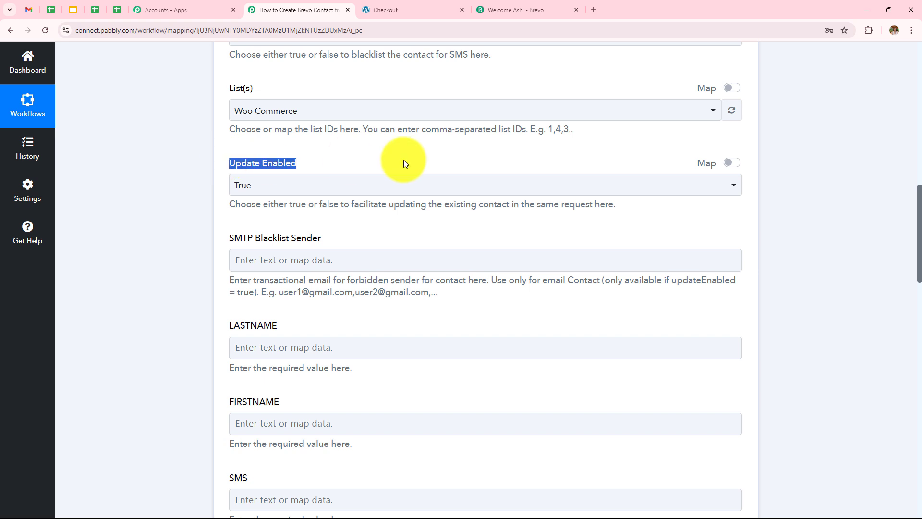
pyautogui.click(290, 184)
pyautogui.click(290, 239)
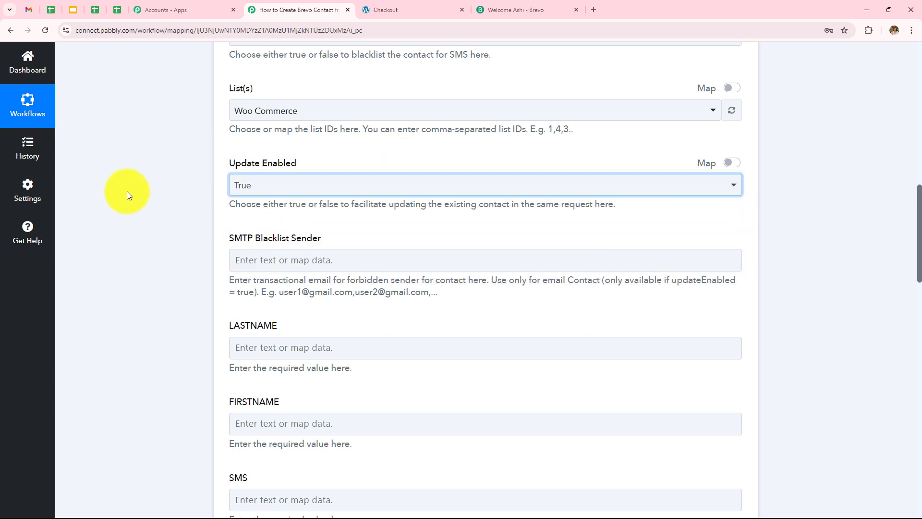
pyautogui.scroll(-2, 321, 209)
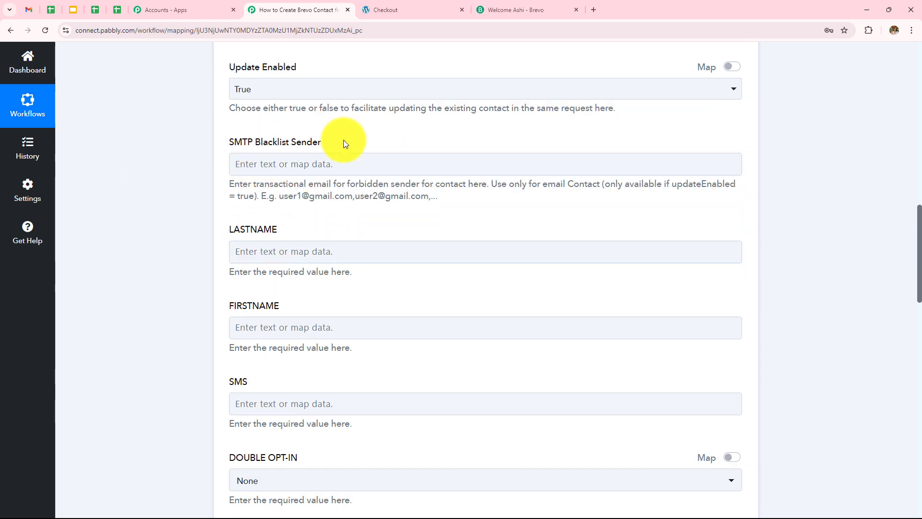
pyautogui.click(339, 165)
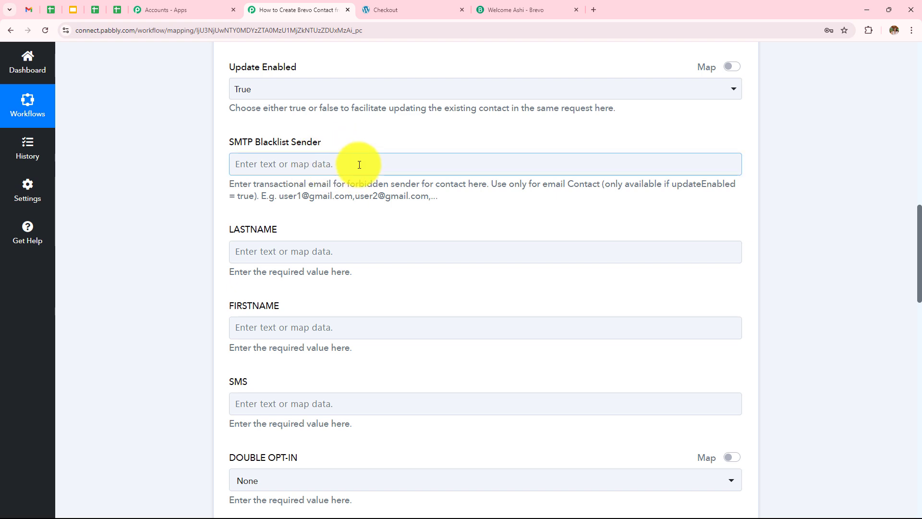
pyautogui.scroll(-2, 360, 165)
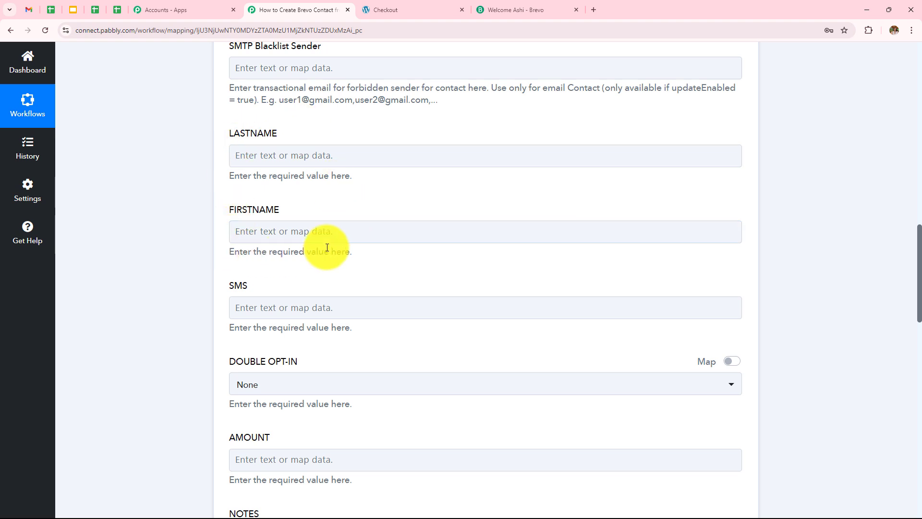
pyautogui.scroll(1, 327, 248)
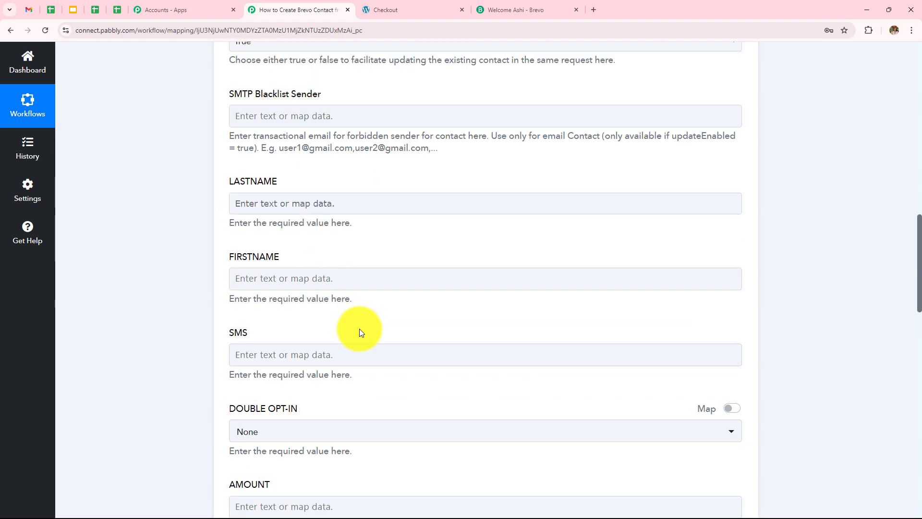
# Map FIRSTNAME and LASTNAME to the order's Billing First Name and Billing Last Name.
pyautogui.click(360, 279)
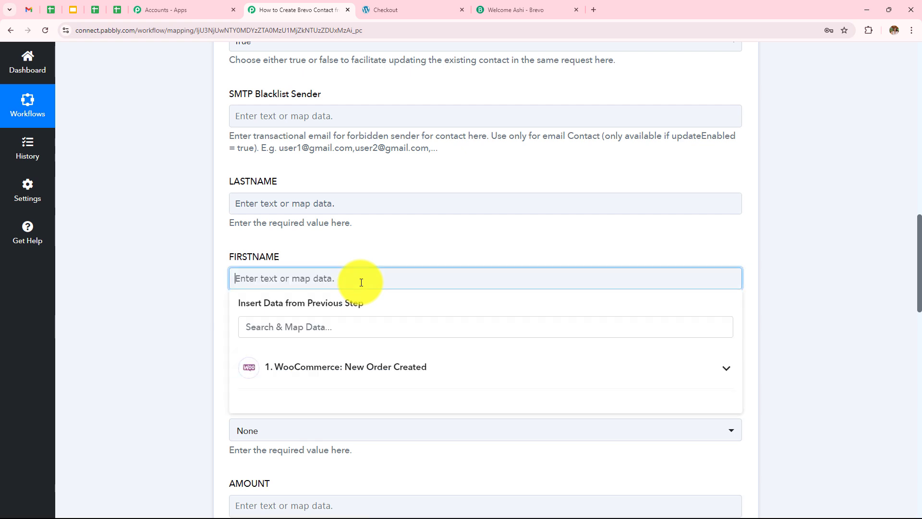
pyautogui.click(384, 371)
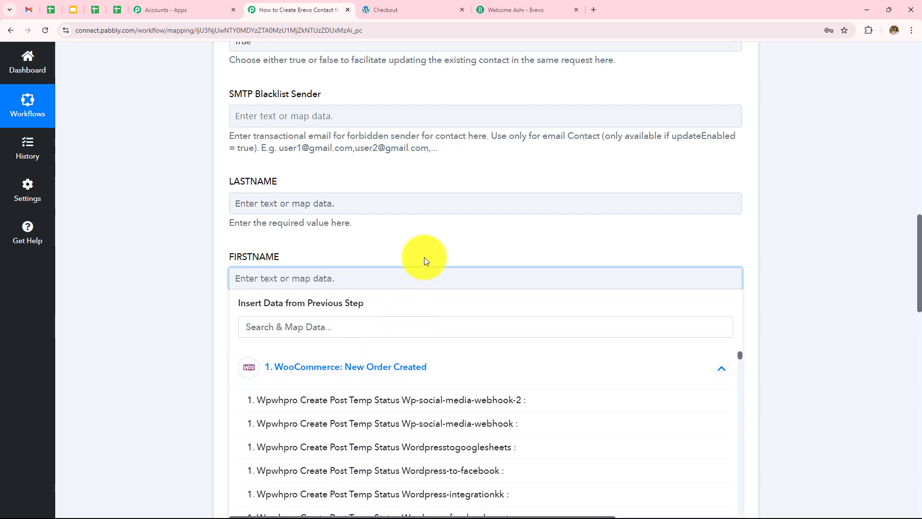
pyautogui.click(316, 330)
pyautogui.write('firs')
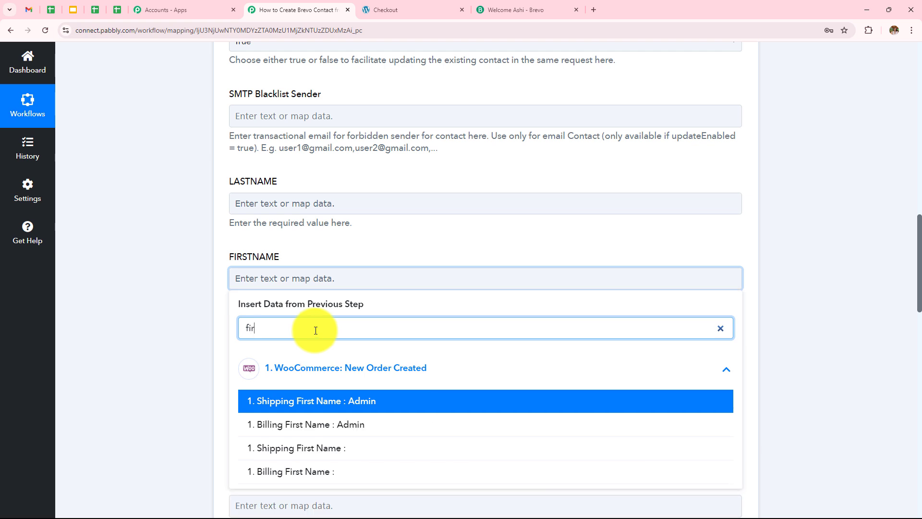
pyautogui.click(318, 425)
pyautogui.click(194, 327)
pyautogui.click(249, 201)
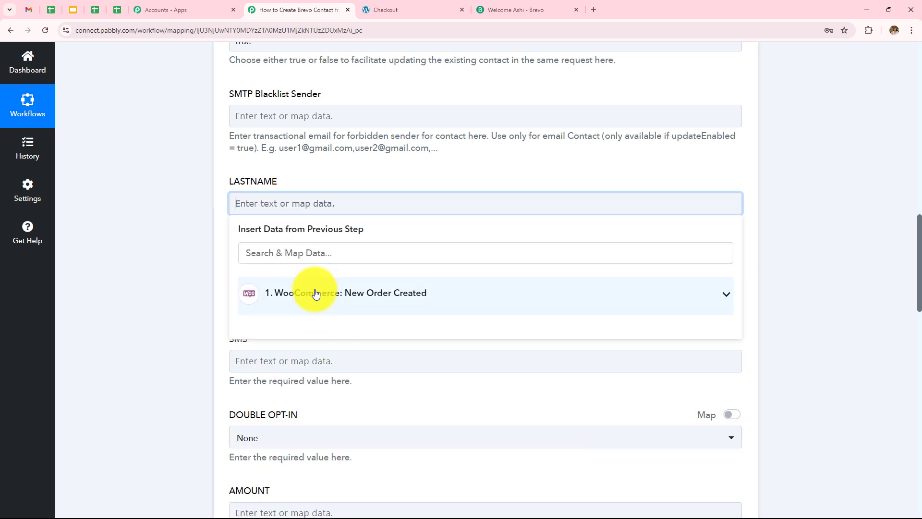
pyautogui.write('l')
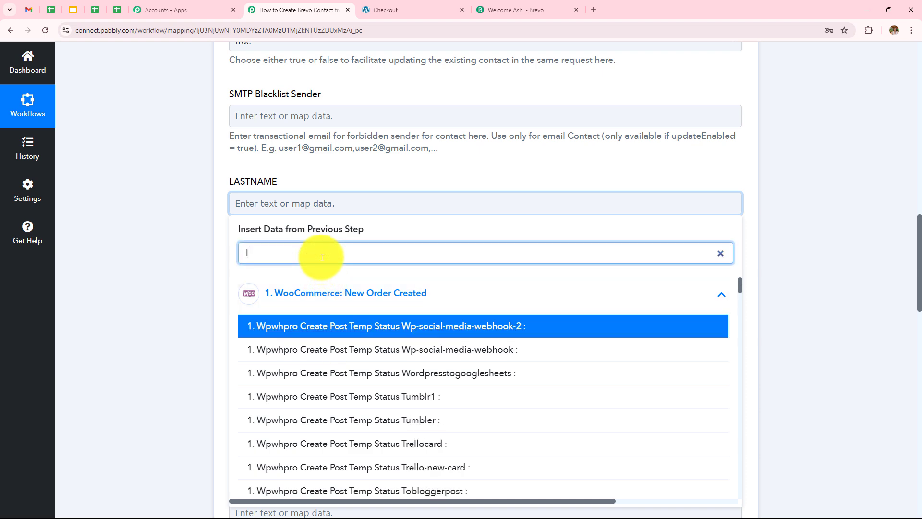
pyautogui.write('ast')
pyautogui.click(319, 350)
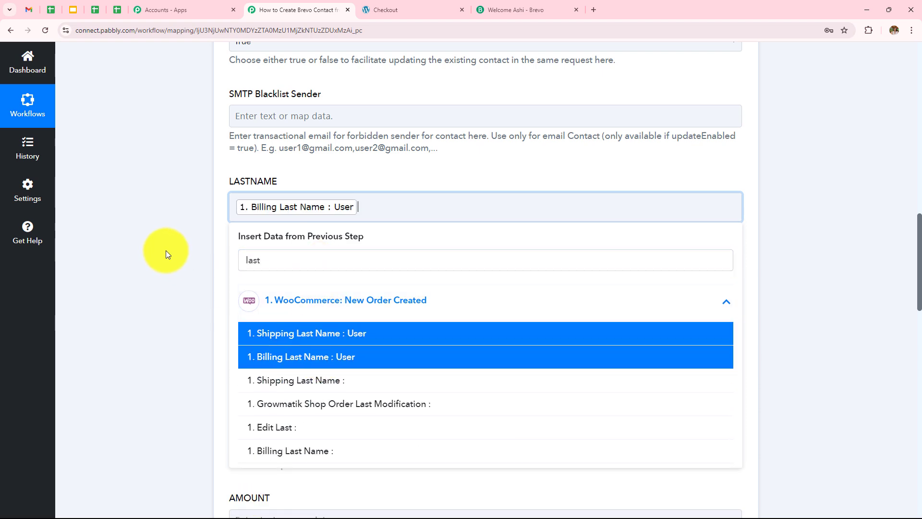
pyautogui.click(165, 250)
# Map the SMS field to the order's Billing Phone.
pyautogui.scroll(-3, 376, 222)
pyautogui.click(319, 221)
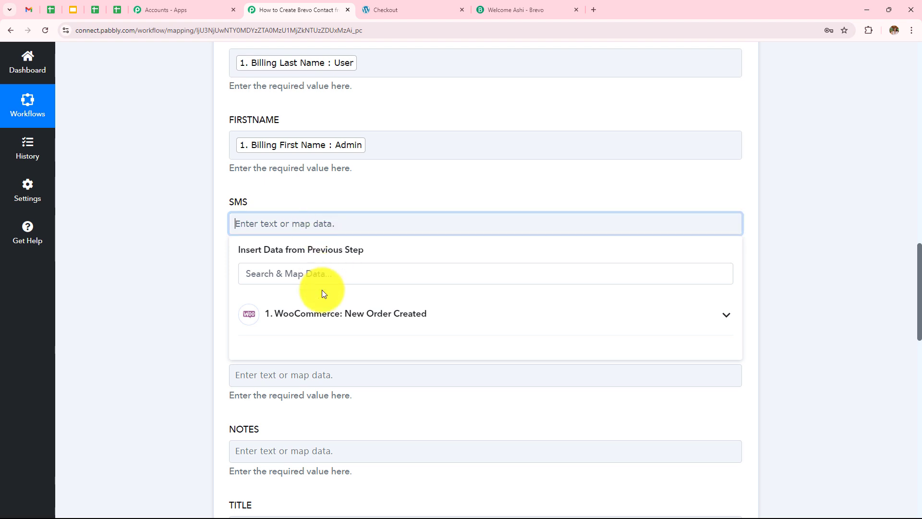
pyautogui.click(331, 312)
pyautogui.click(320, 272)
pyautogui.write('ph')
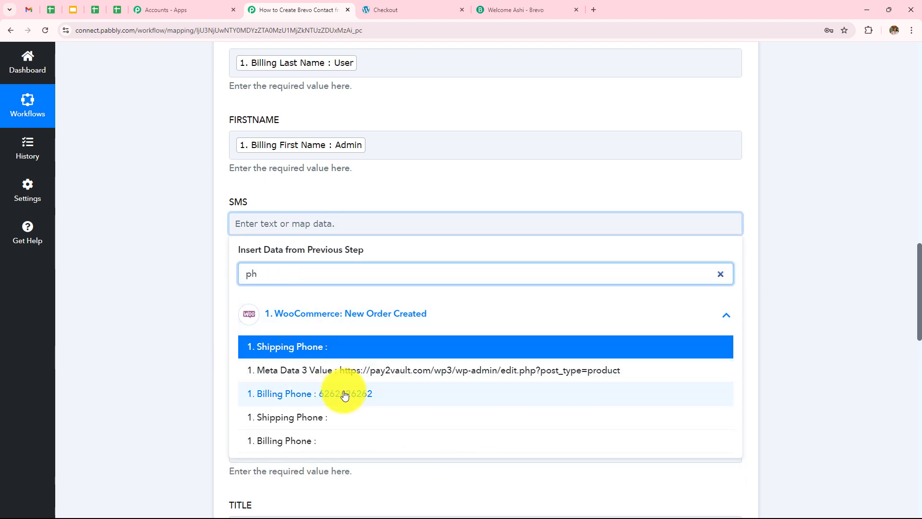
pyautogui.click(346, 393)
pyautogui.click(201, 281)
pyautogui.scroll(-3, 273, 140)
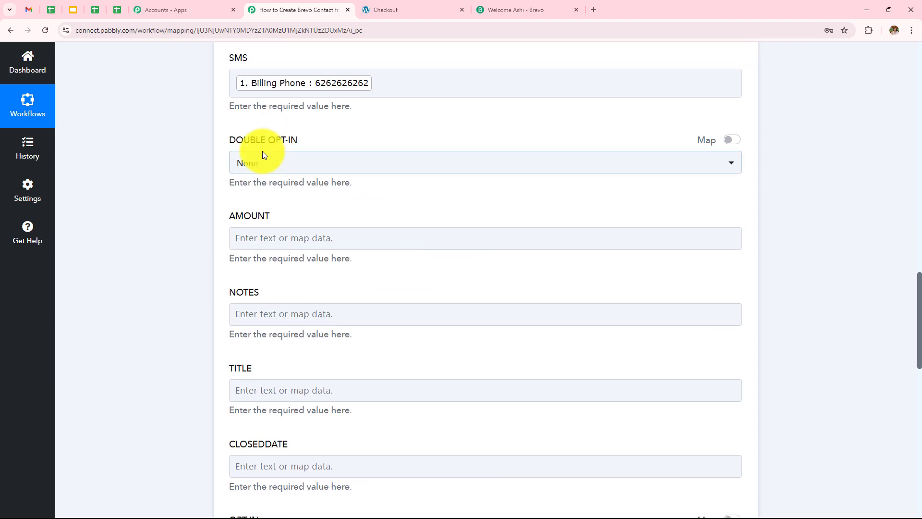
# Review the mapped contact fields, including the LASTNAME mapping, without changes.
pyautogui.scroll(-4, 284, 237)
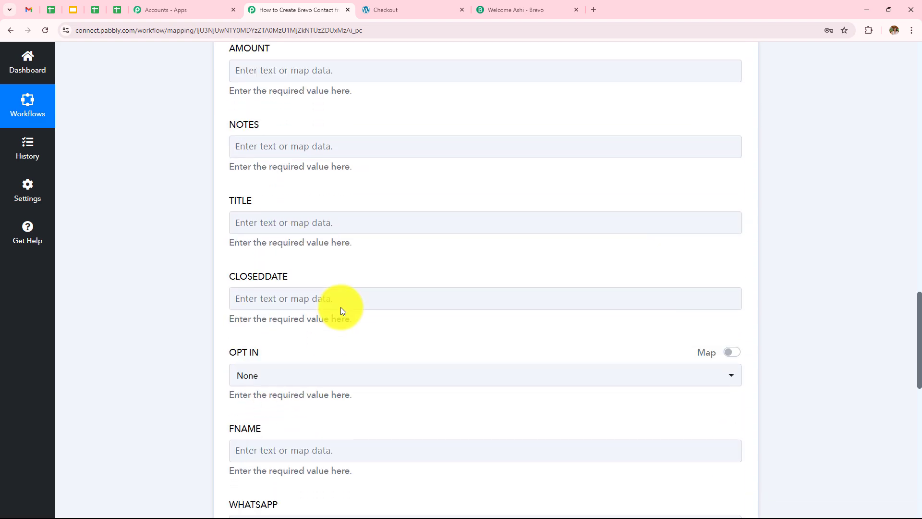
pyautogui.scroll(-3, 343, 310)
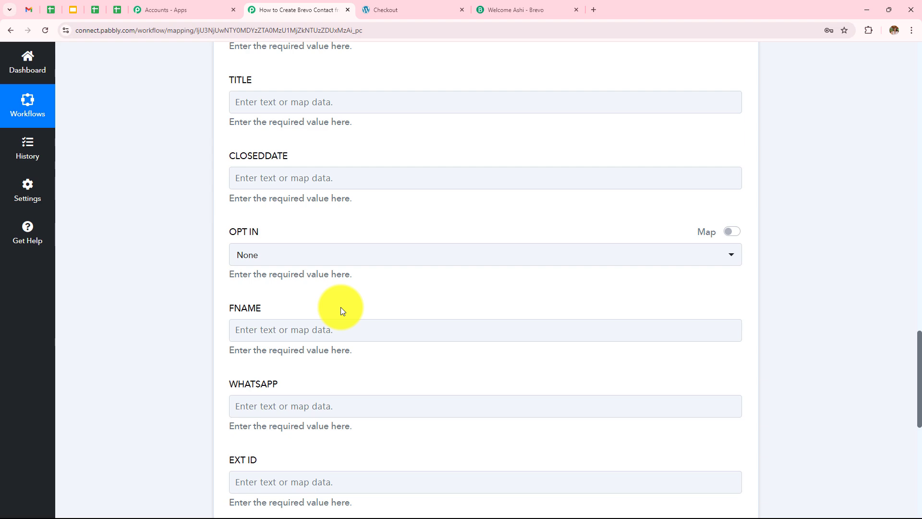
pyautogui.scroll(-5, 342, 311)
pyautogui.scroll(8, 342, 308)
pyautogui.scroll(7, 342, 307)
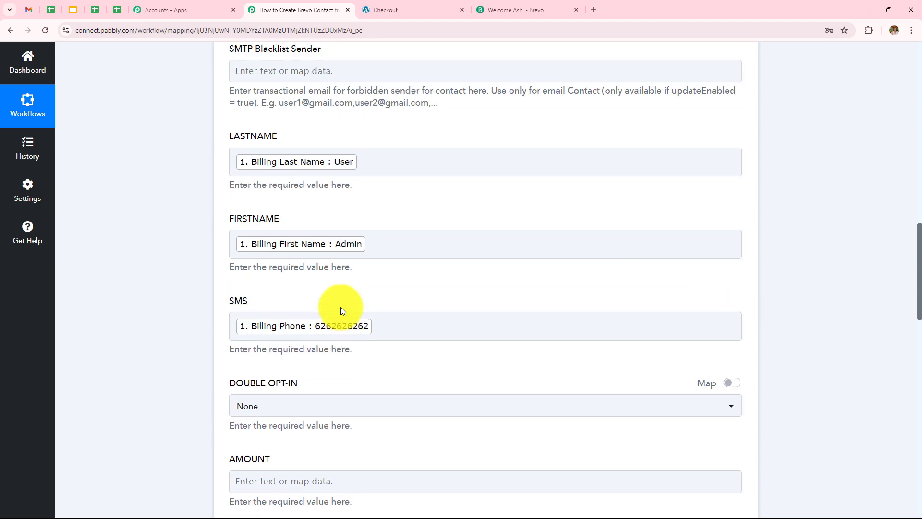
pyautogui.scroll(4, 341, 307)
pyautogui.scroll(-2, 341, 309)
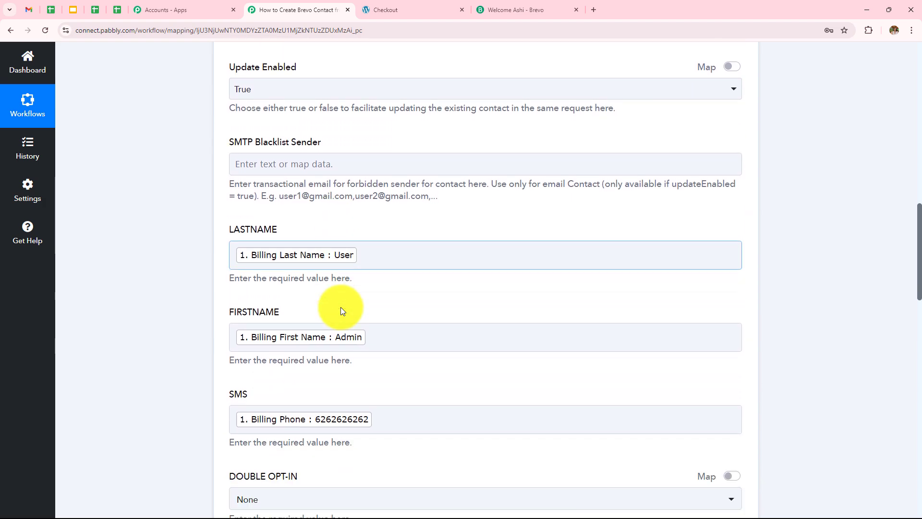
pyautogui.scroll(11, 334, 250)
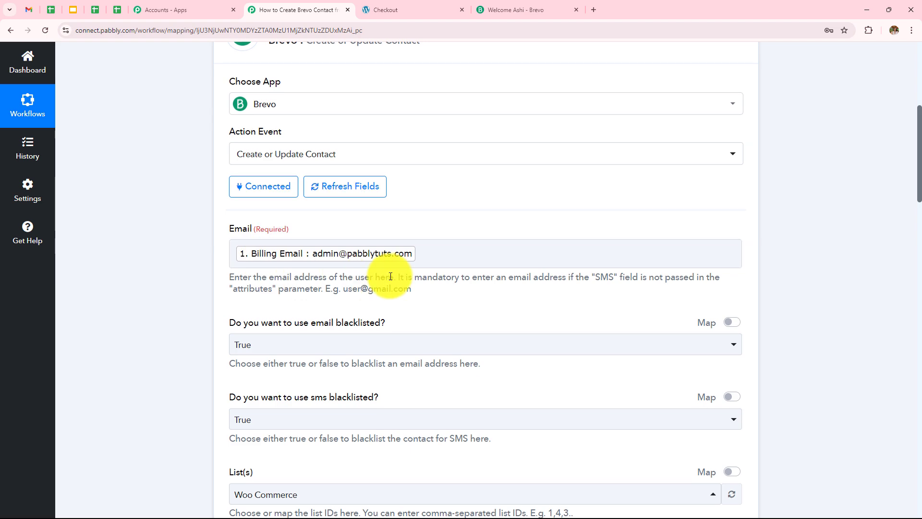
pyautogui.scroll(-11, 390, 275)
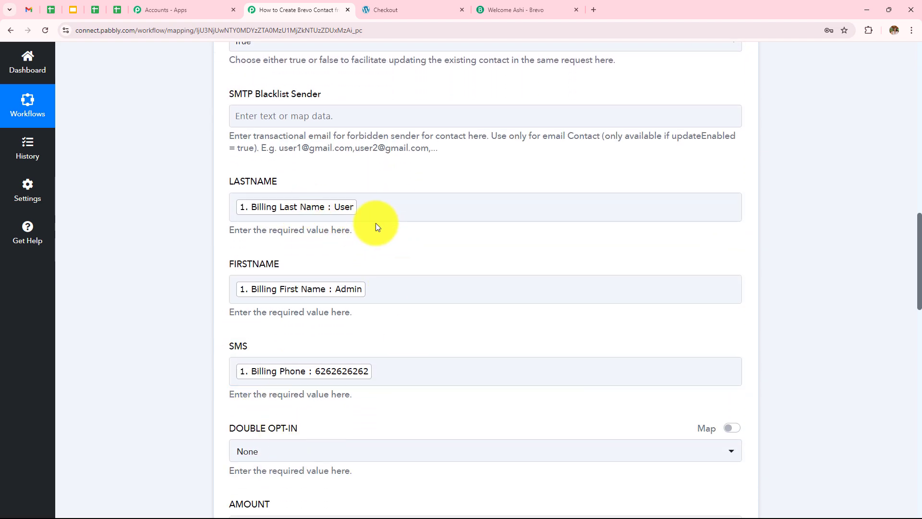
pyautogui.click(414, 206)
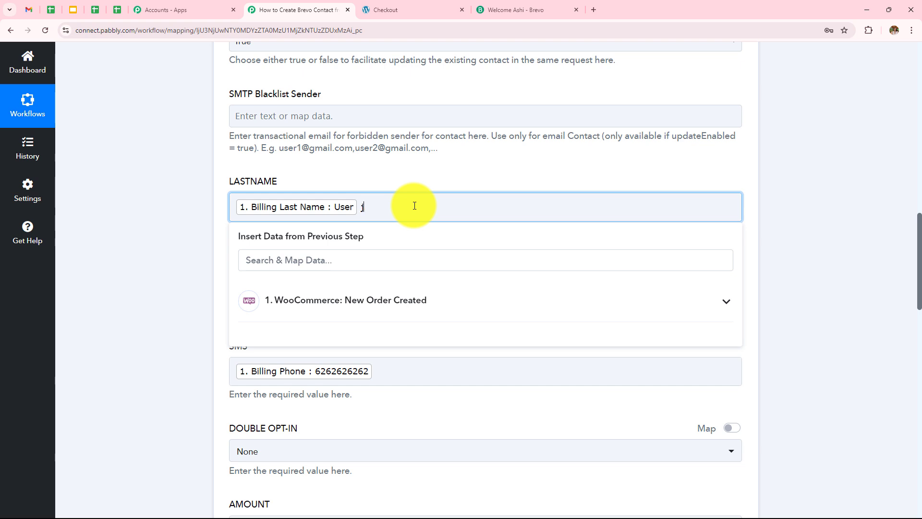
pyautogui.click(169, 218)
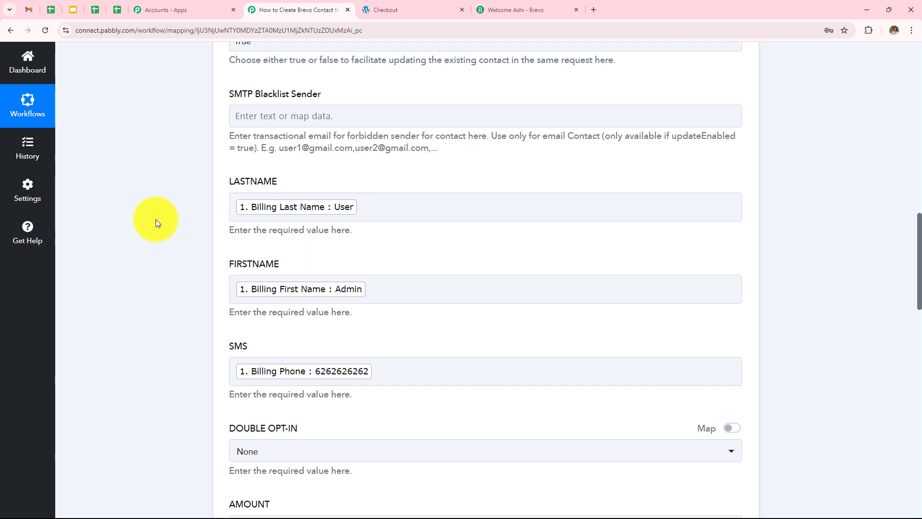
pyautogui.click(401, 212)
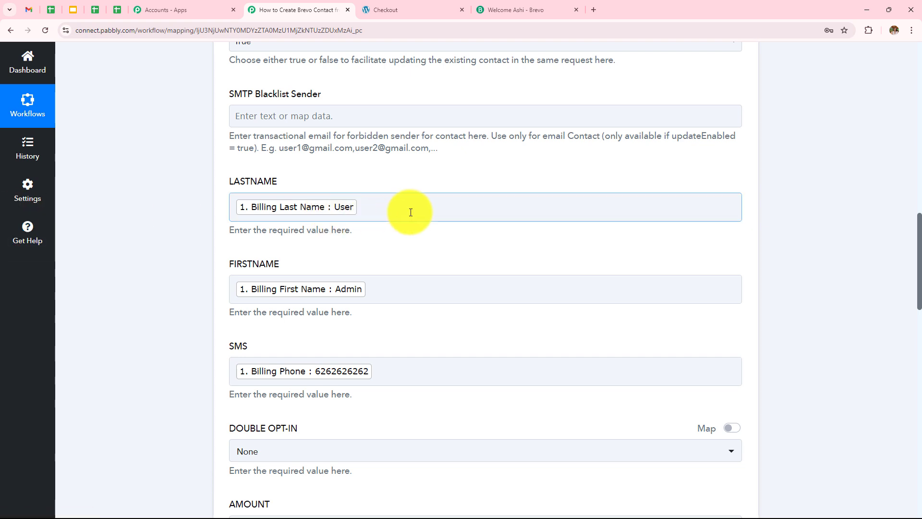
# Save the Brevo action and send a test request, which returns contact Id 379.
pyautogui.scroll(-6, 410, 212)
pyautogui.scroll(-5, 281, 278)
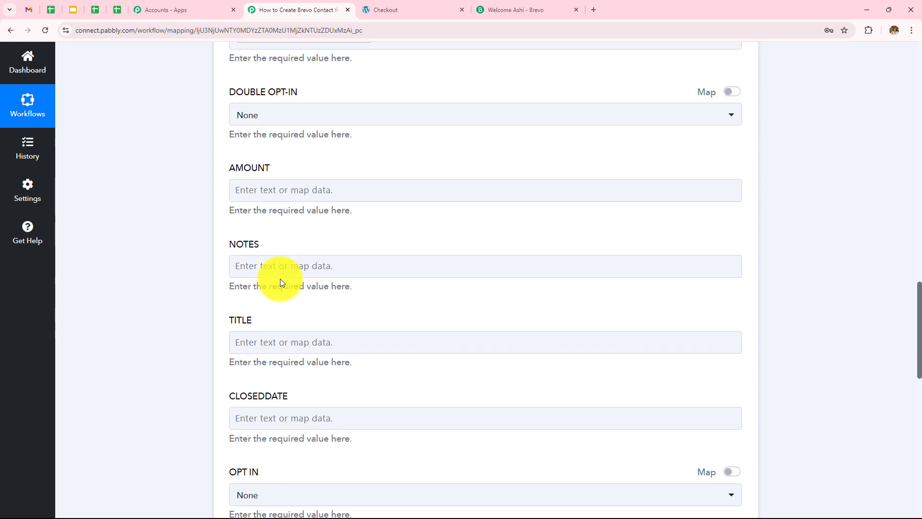
pyautogui.scroll(-6, 281, 283)
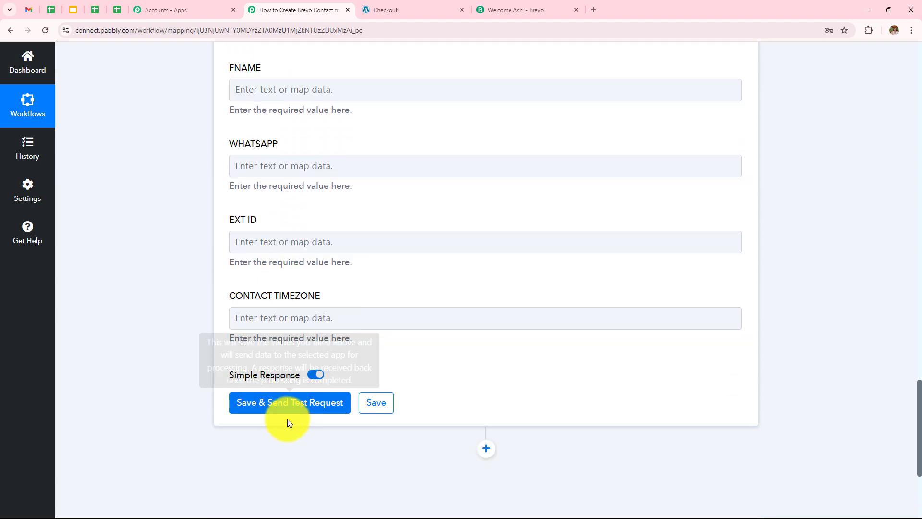
pyautogui.click(289, 404)
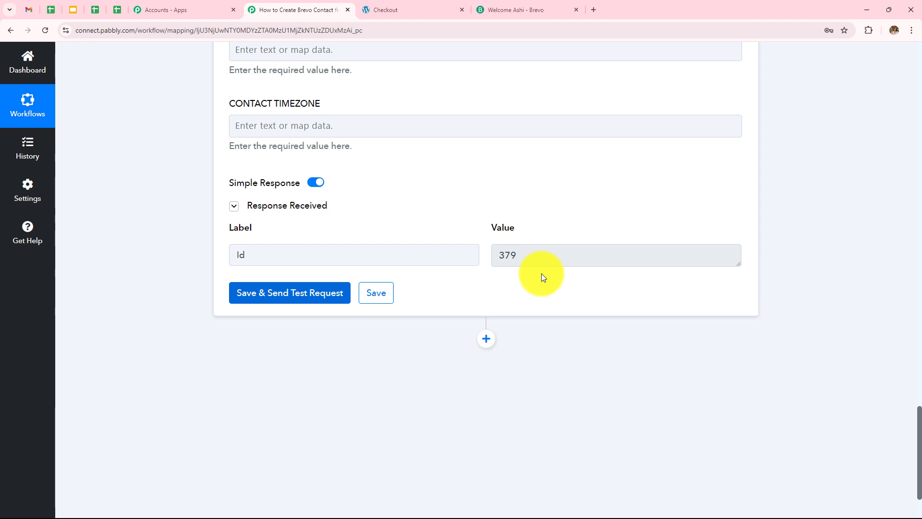
# Open the test contact from Brevo's Woo Commerce list and check its name, email and SMS number.
pyautogui.click(512, 9)
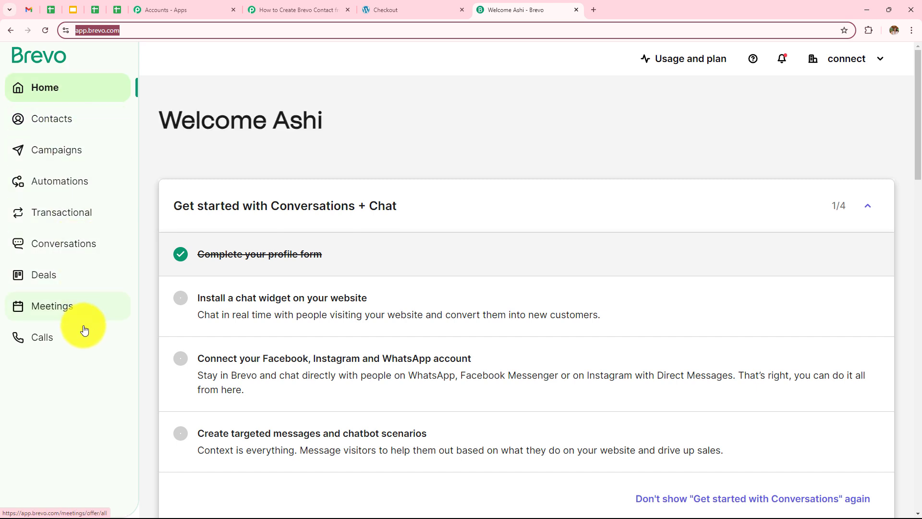
pyautogui.click(57, 123)
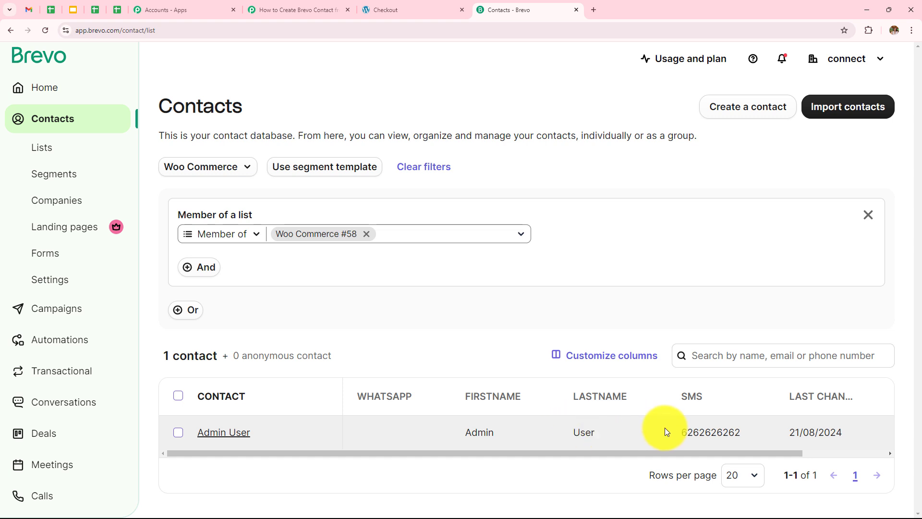
pyautogui.moveTo(675, 430); pyautogui.dragTo(785, 434)
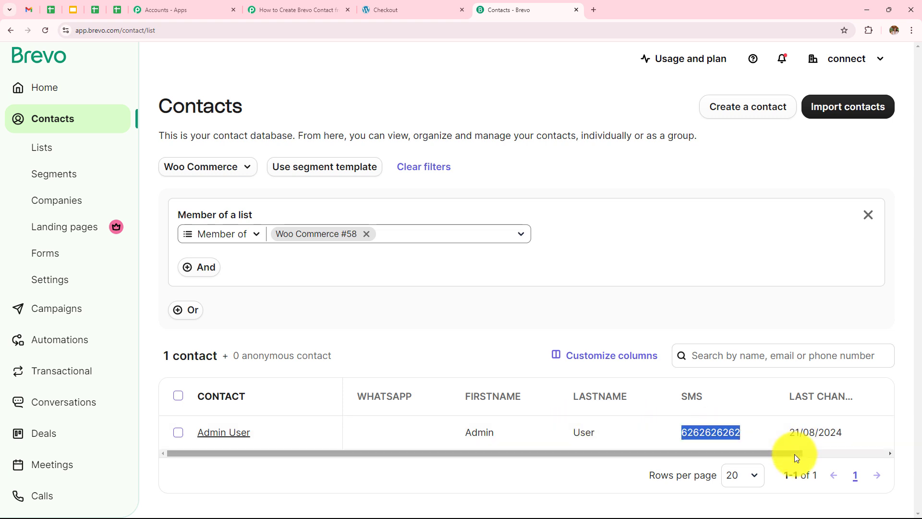
pyautogui.click(211, 434)
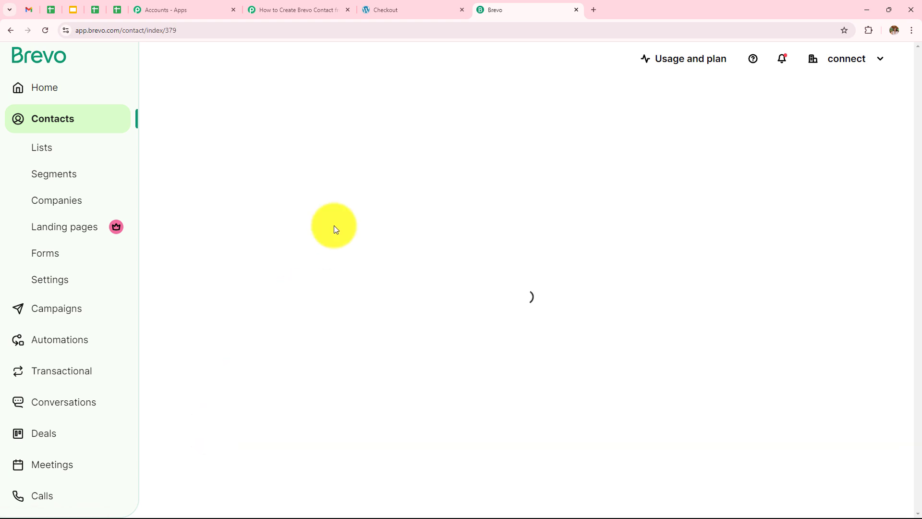
pyautogui.click(188, 249)
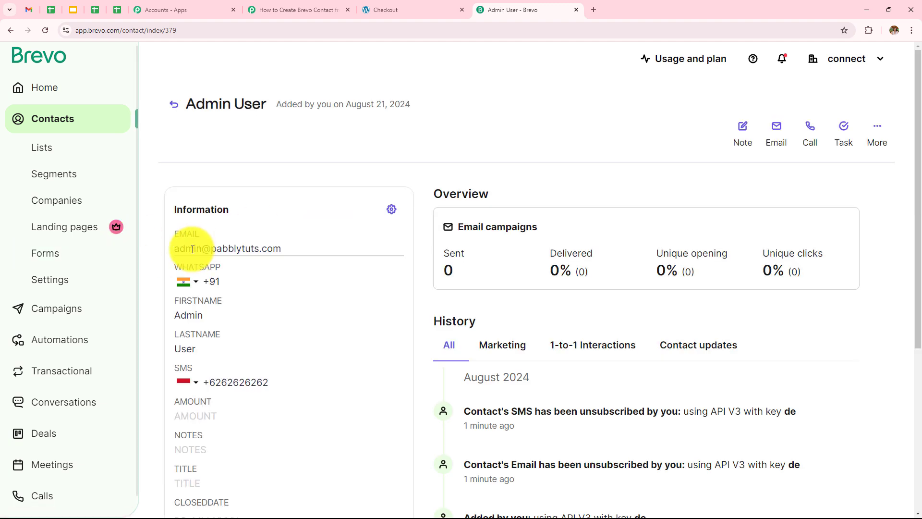
pyautogui.hotkey('ctrl', 'a')
pyautogui.click(338, 285)
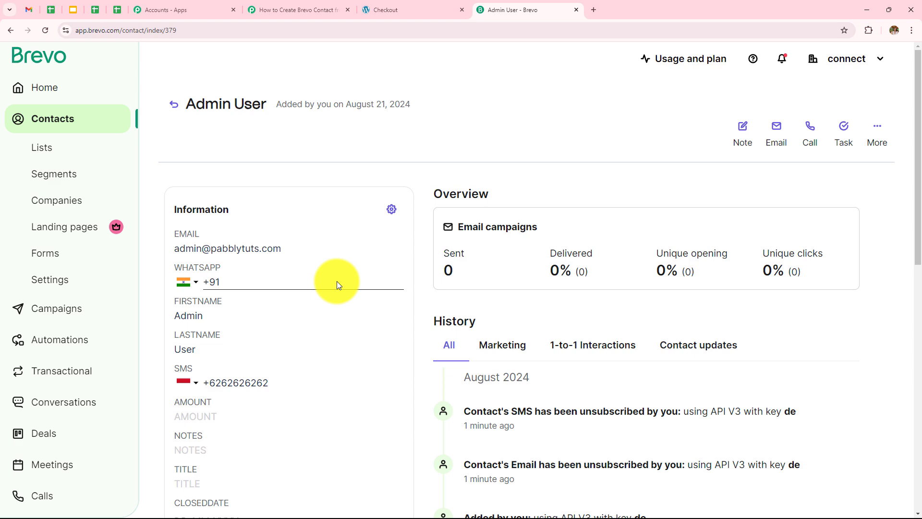
# Add the E-Book on Social Media to the cart and review the checkout billing fields.
pyautogui.click(408, 10)
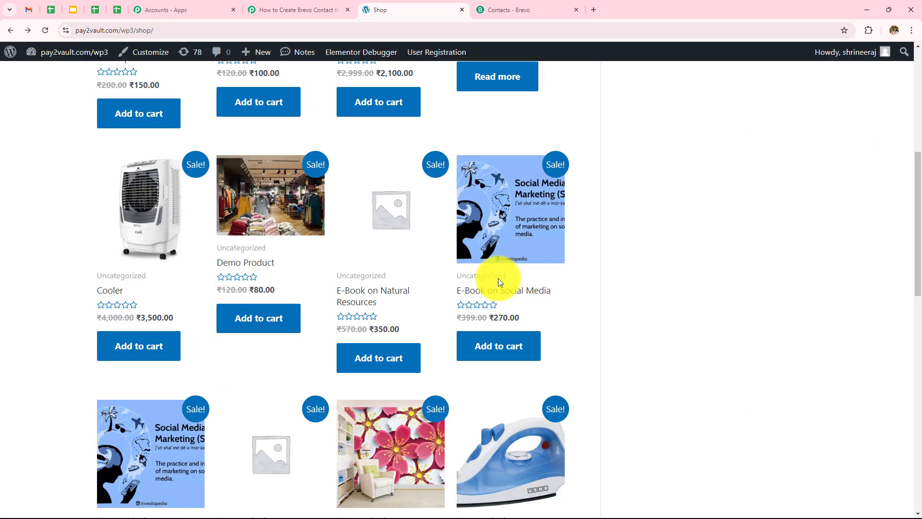
pyautogui.click(485, 351)
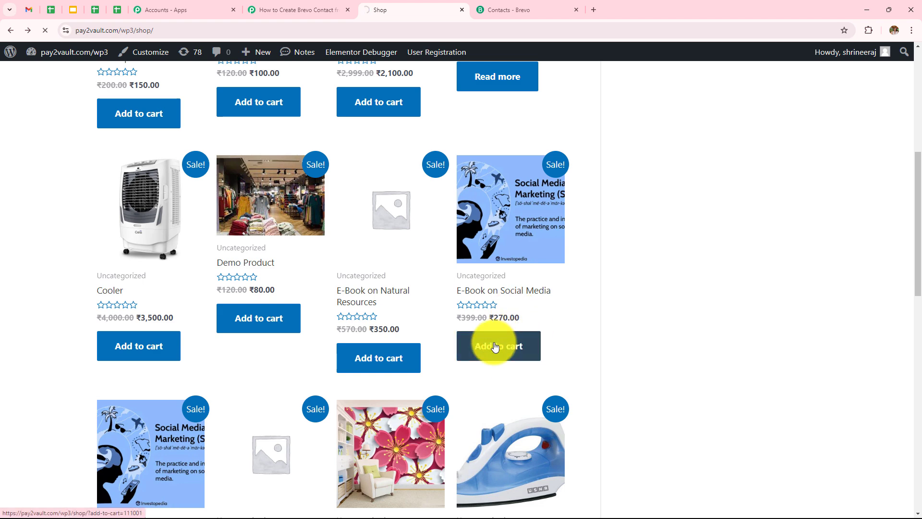
pyautogui.scroll(-5, 480, 358)
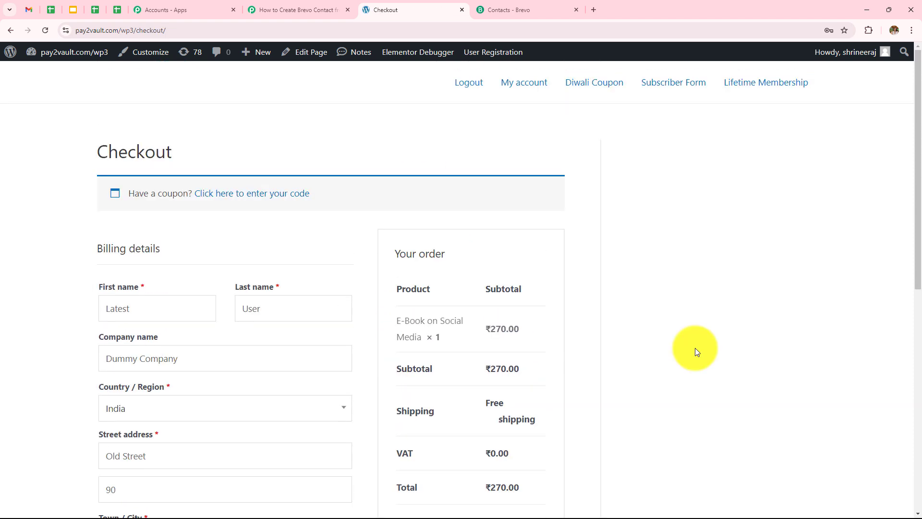
pyautogui.scroll(-2, 264, 309)
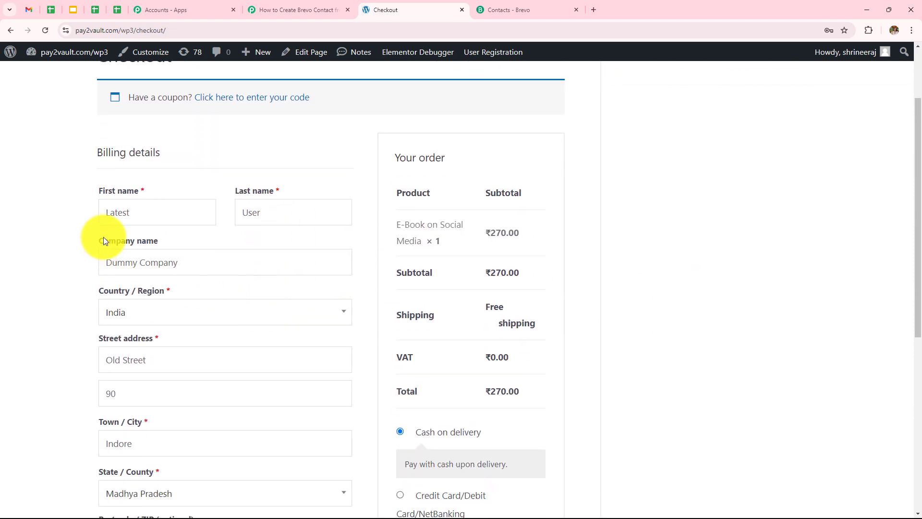
pyautogui.scroll(-2, 246, 229)
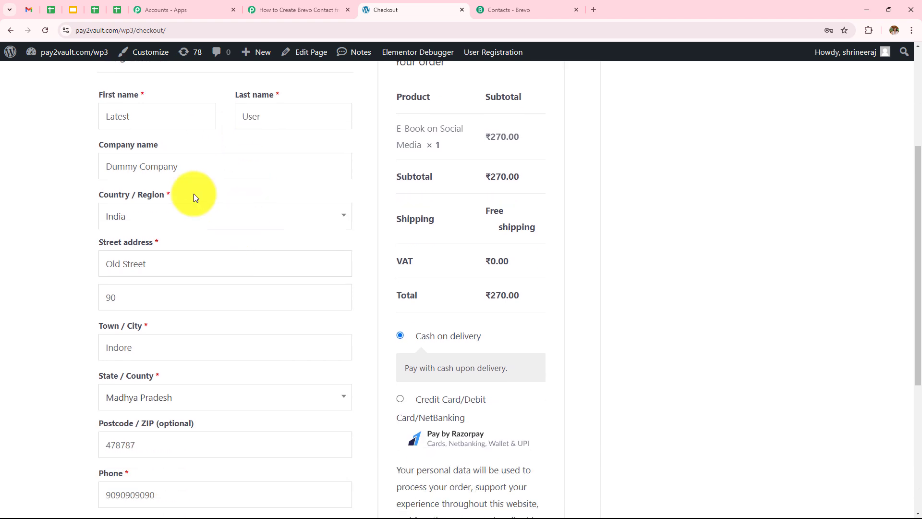
pyautogui.moveTo(96, 145); pyautogui.dragTo(174, 154)
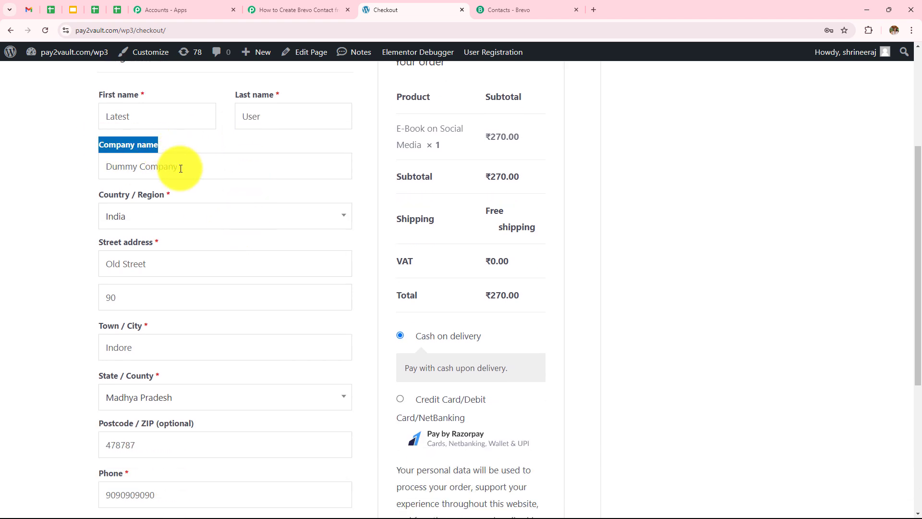
pyautogui.scroll(-1, 178, 232)
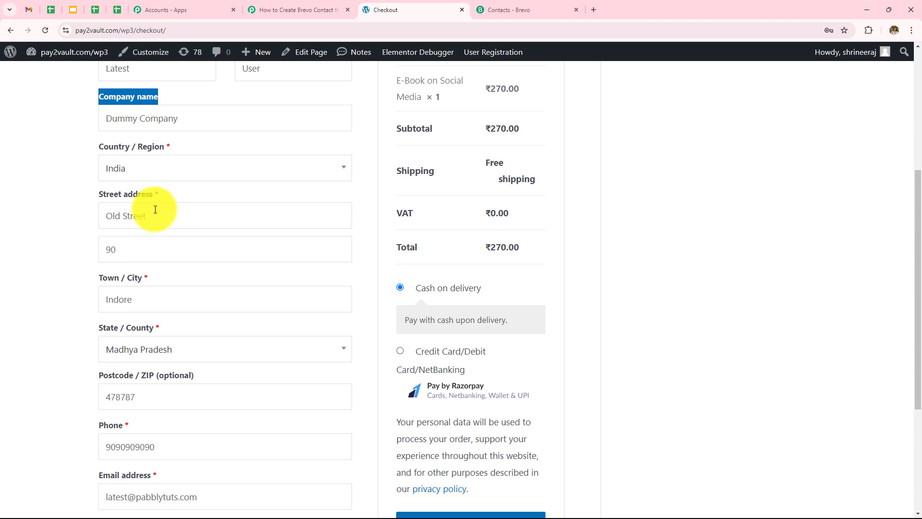
# Check the billing phone and email, then place the ₹270.00 cash-on-delivery order.
pyautogui.click(140, 253)
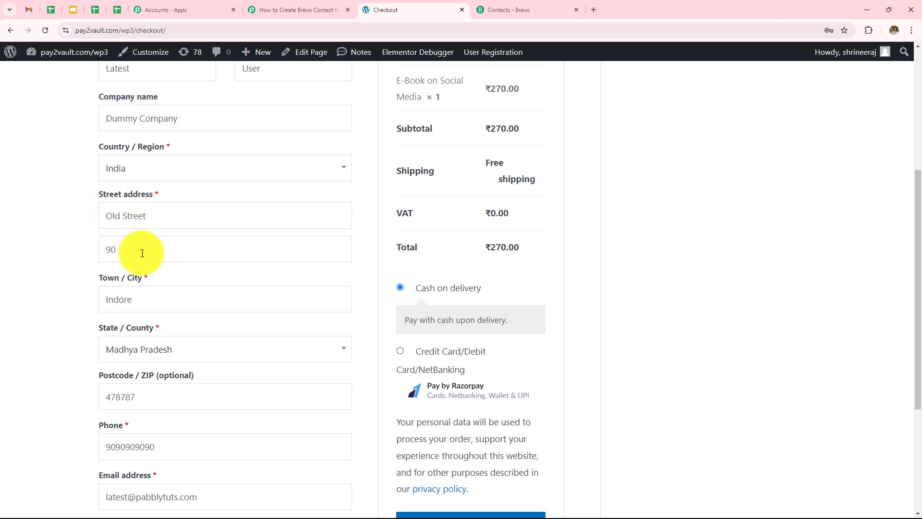
pyautogui.scroll(-2, 141, 253)
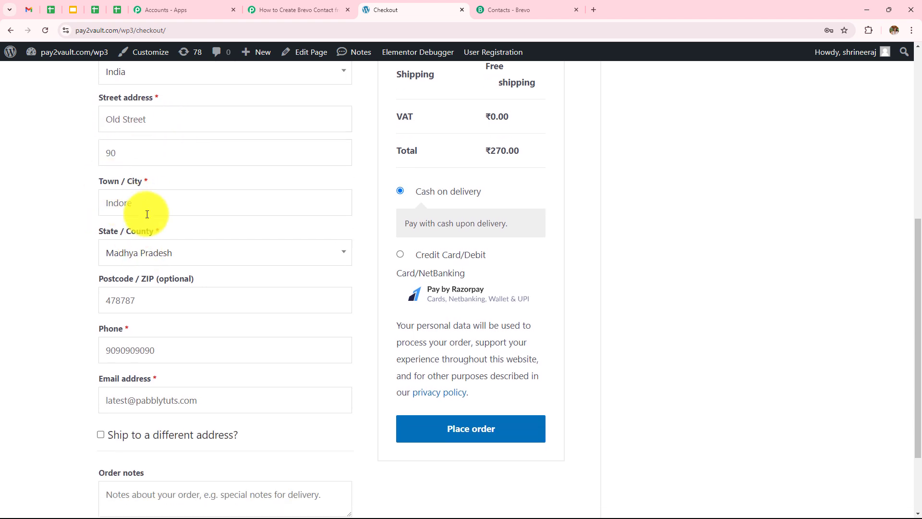
pyautogui.scroll(-1, 144, 207)
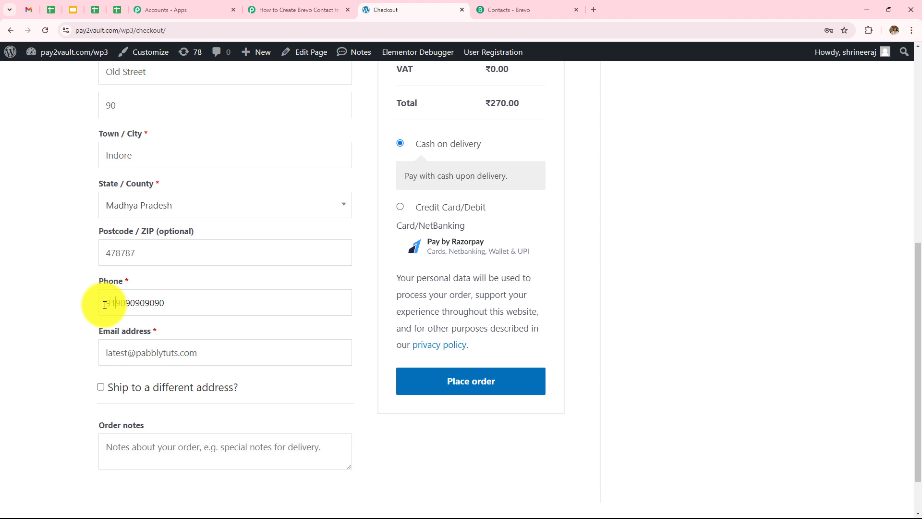
pyautogui.click(120, 360)
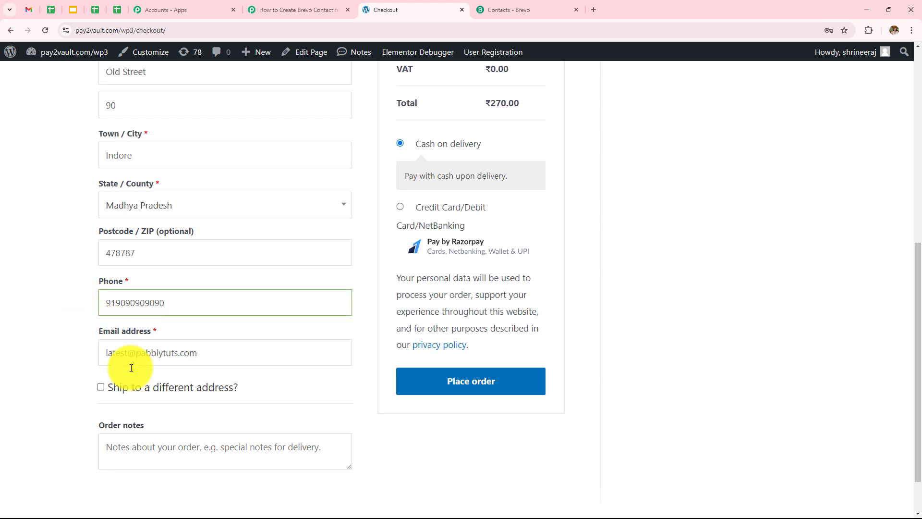
pyautogui.click(106, 354)
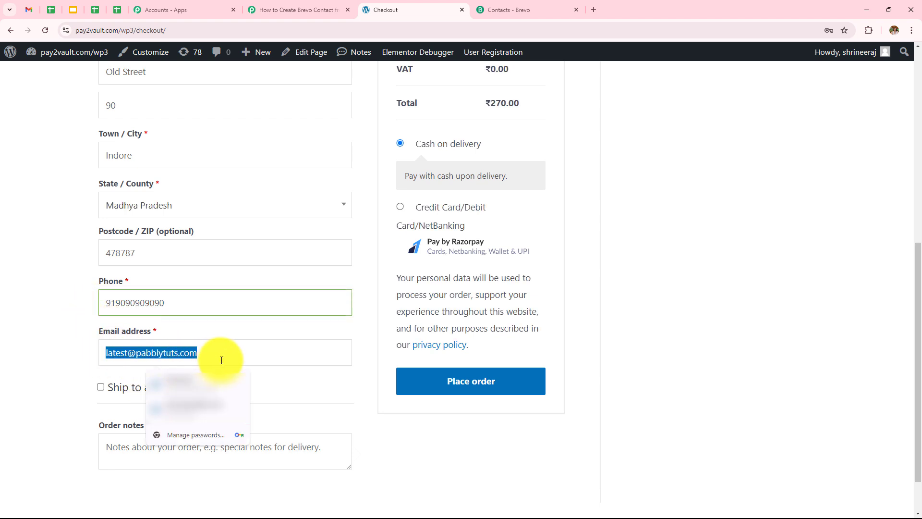
pyautogui.click(66, 339)
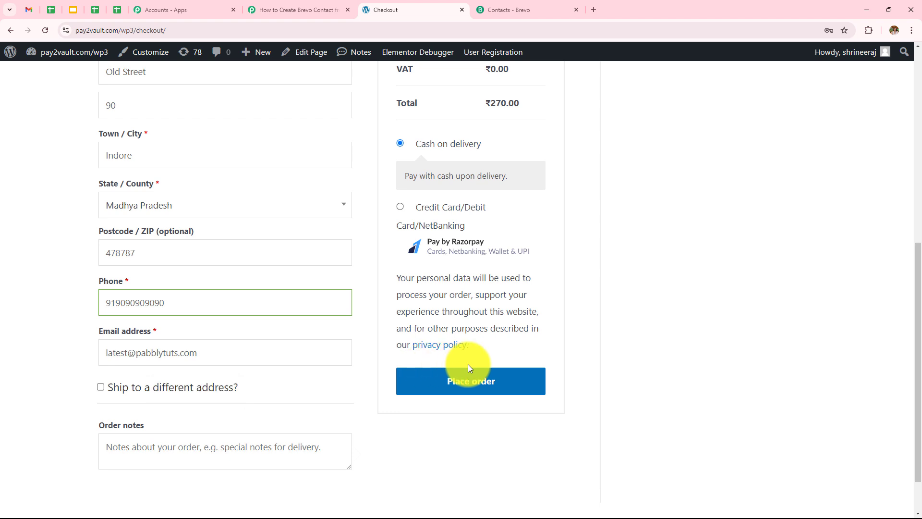
pyautogui.click(467, 383)
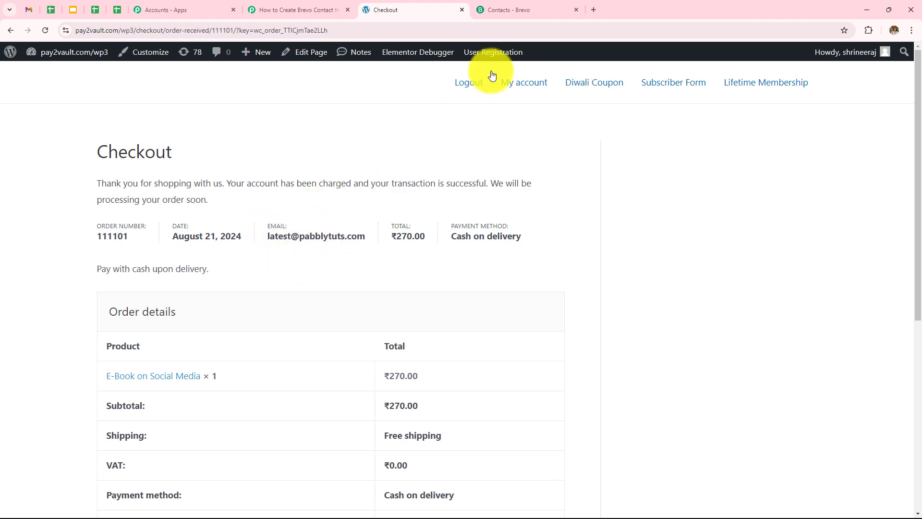
# Open the API-added contact from the latest order in Brevo's Woo Commerce list, then return to Pabbly.
pyautogui.click(526, 8)
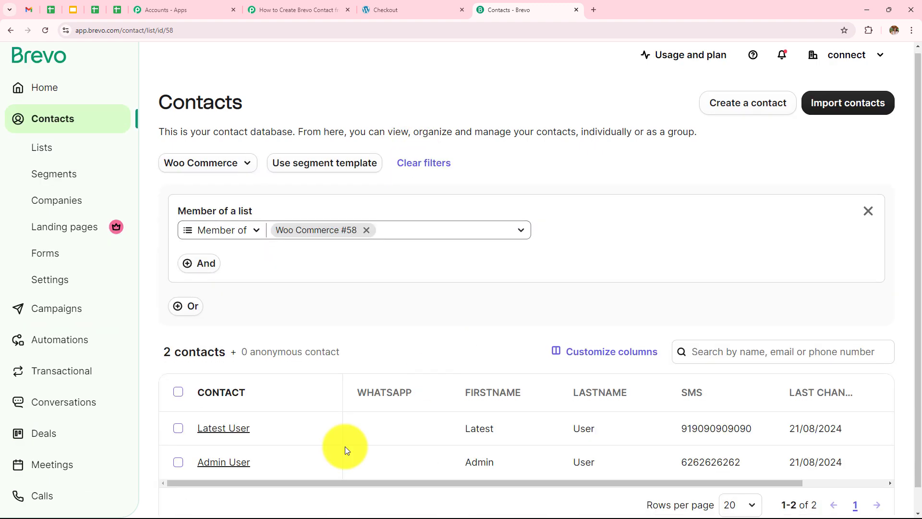
pyautogui.scroll(-1, 289, 418)
pyautogui.click(223, 404)
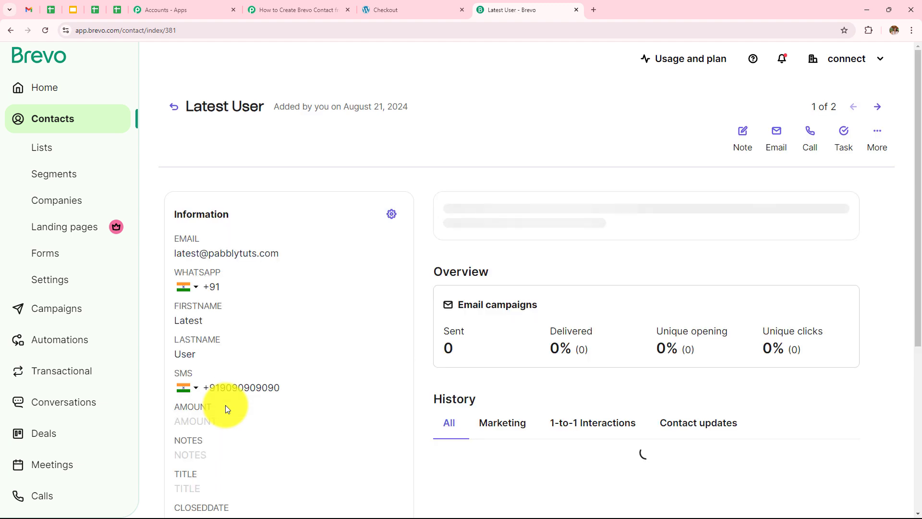
pyautogui.scroll(-1, 288, 307)
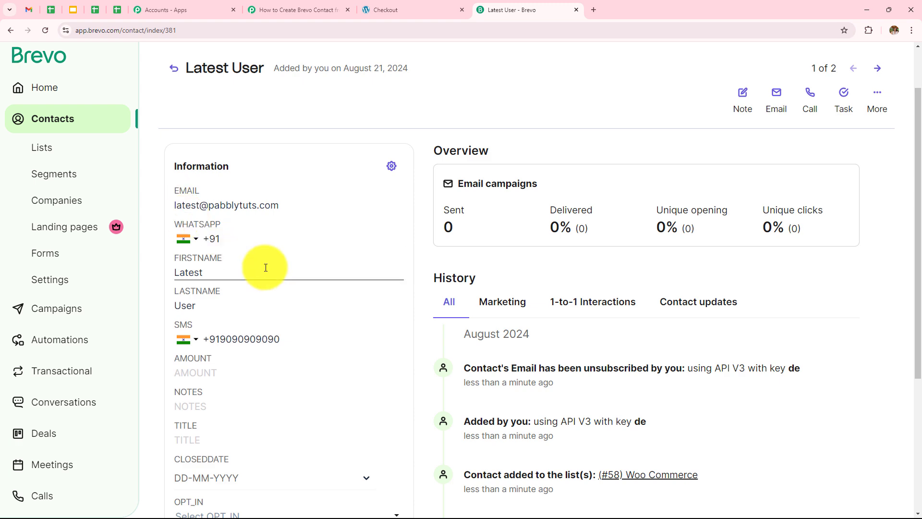
pyautogui.scroll(1, 265, 268)
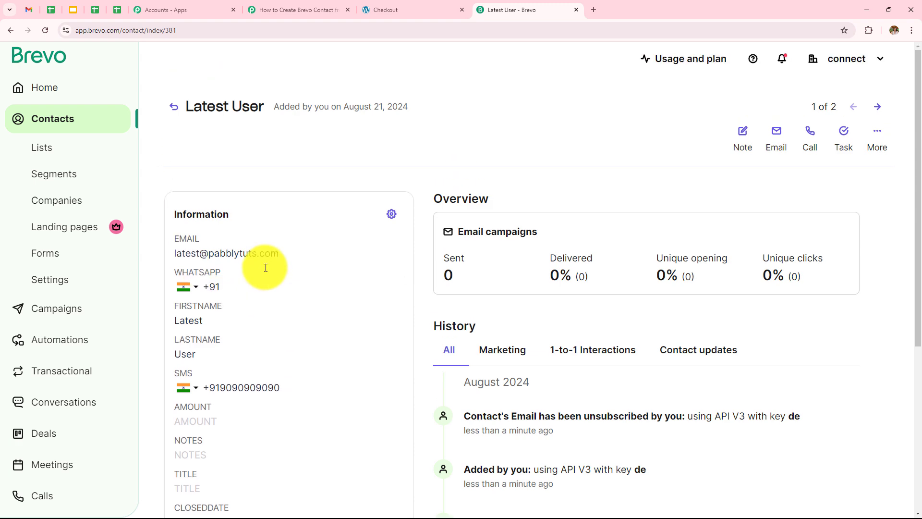
pyautogui.hotkey('ctrl', 'shift', 'Tab')
pyautogui.hotkey('ctrl', 'shift', 'Tab')
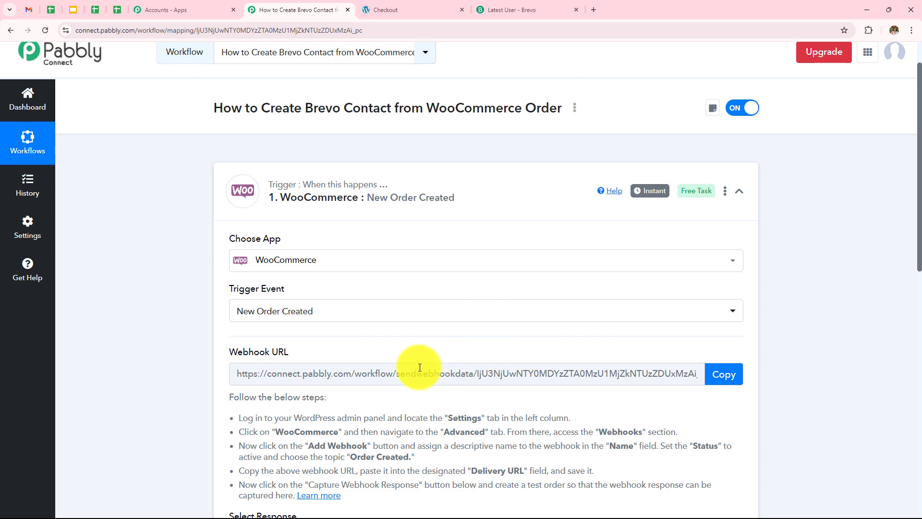
# Expand the Brevo Create or Update Contact action and review its field mappings.
pyautogui.scroll(-8, 360, 246)
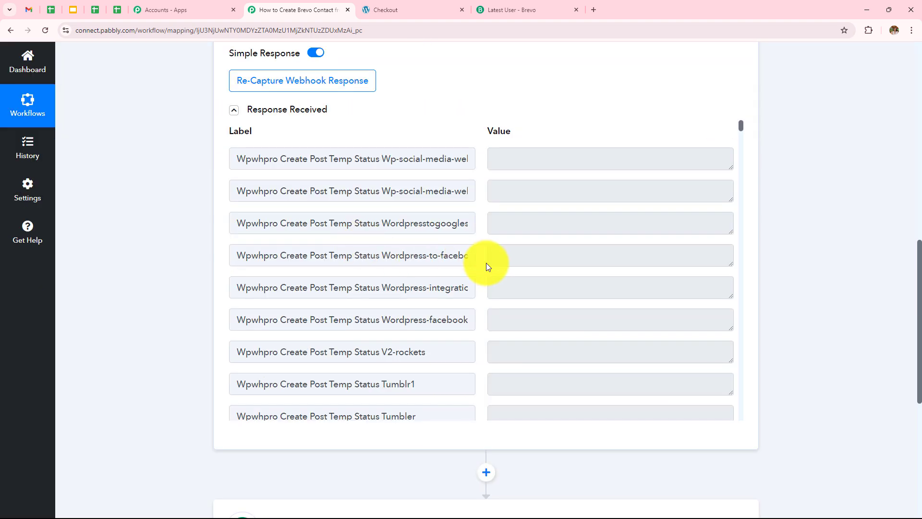
pyautogui.scroll(-10, 486, 263)
pyautogui.scroll(-15, 486, 263)
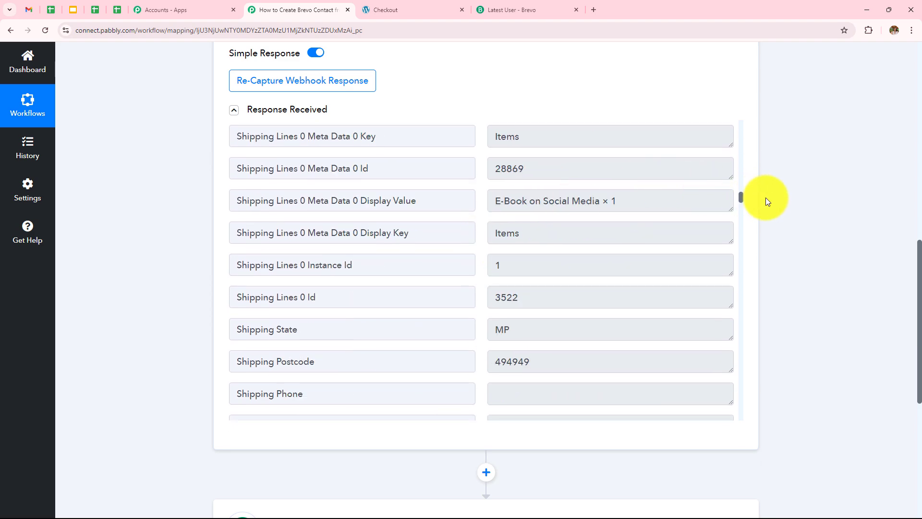
pyautogui.scroll(-4, 766, 200)
pyautogui.click(289, 344)
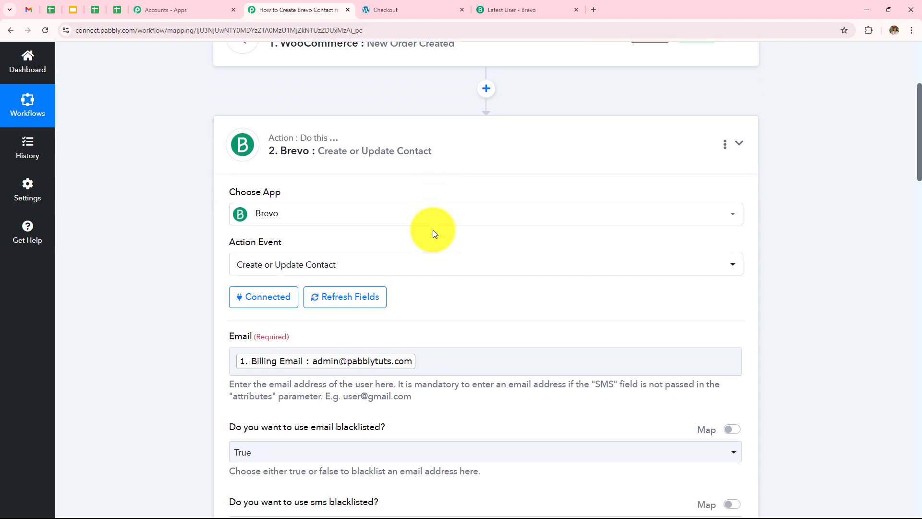
pyautogui.scroll(-2, 433, 229)
pyautogui.scroll(-4, 423, 241)
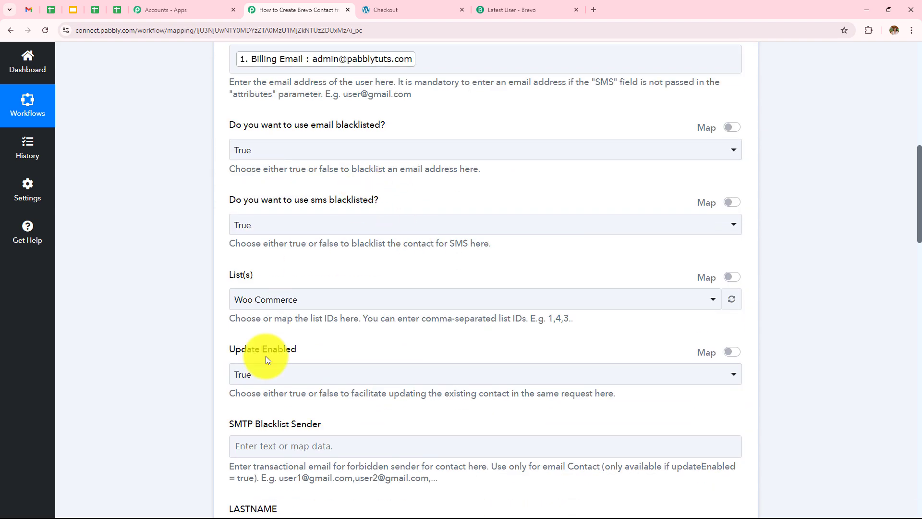
pyautogui.scroll(-8, 266, 356)
pyautogui.scroll(5, 266, 356)
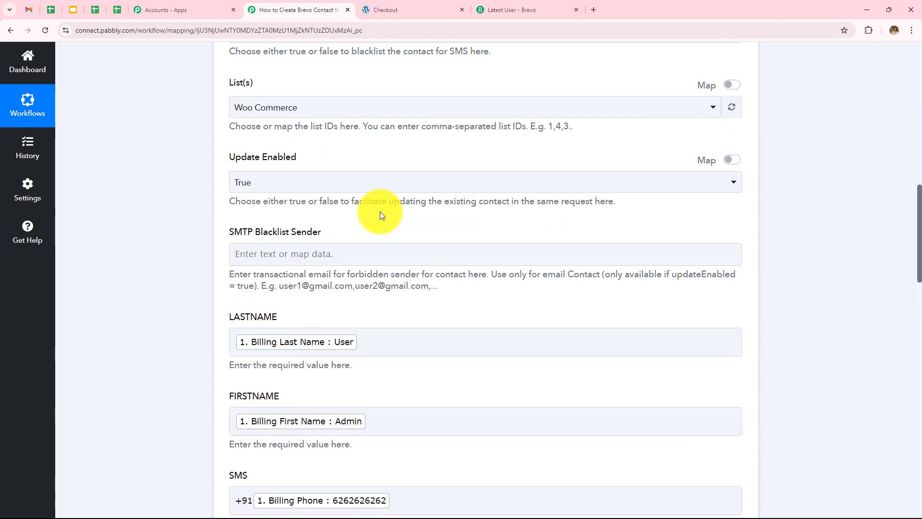
pyautogui.scroll(2, 379, 215)
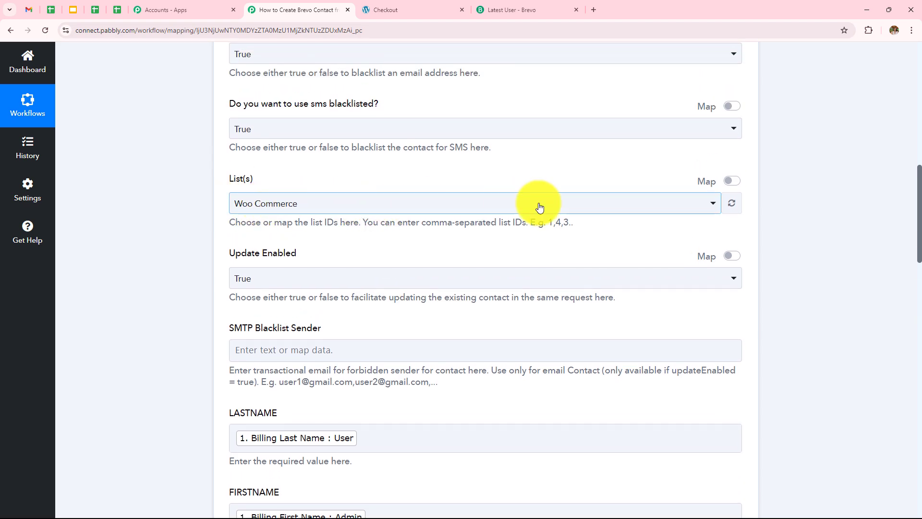
pyautogui.scroll(-18, 540, 207)
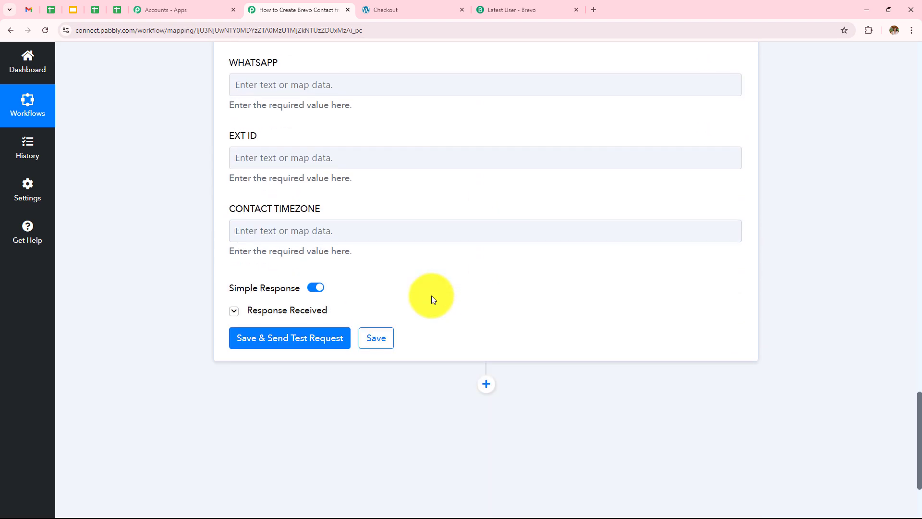
pyautogui.scroll(-2, 431, 295)
# Check the returned contact Id, confirm the Woo Commerce list holds 2 contacts, and return to the workflow.
pyautogui.click(313, 215)
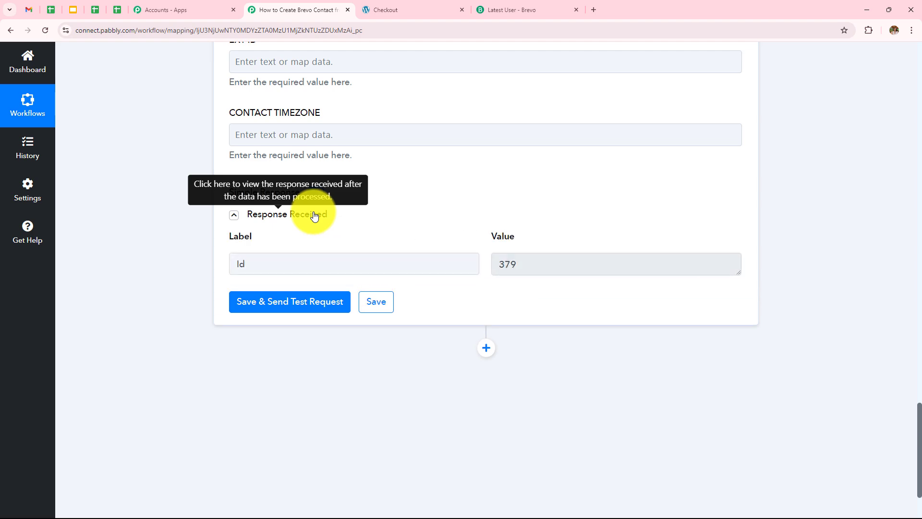
pyautogui.click(541, 9)
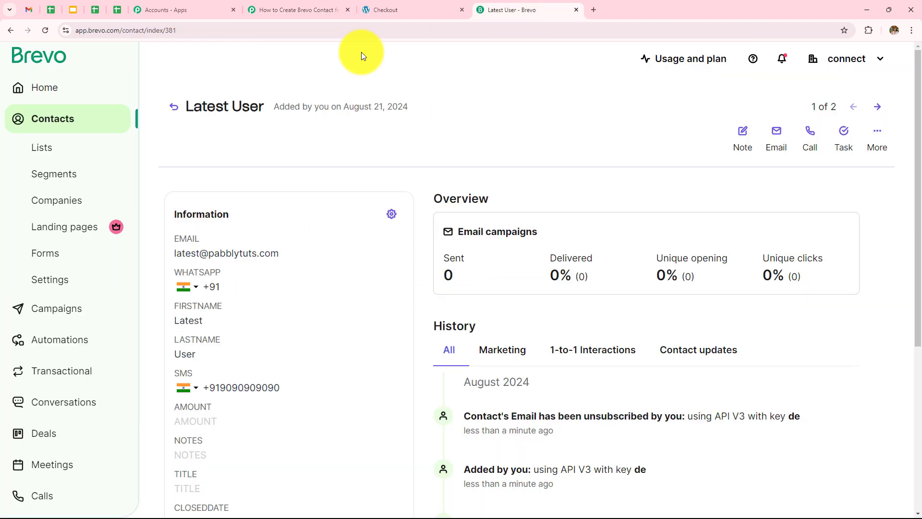
pyautogui.click(10, 31)
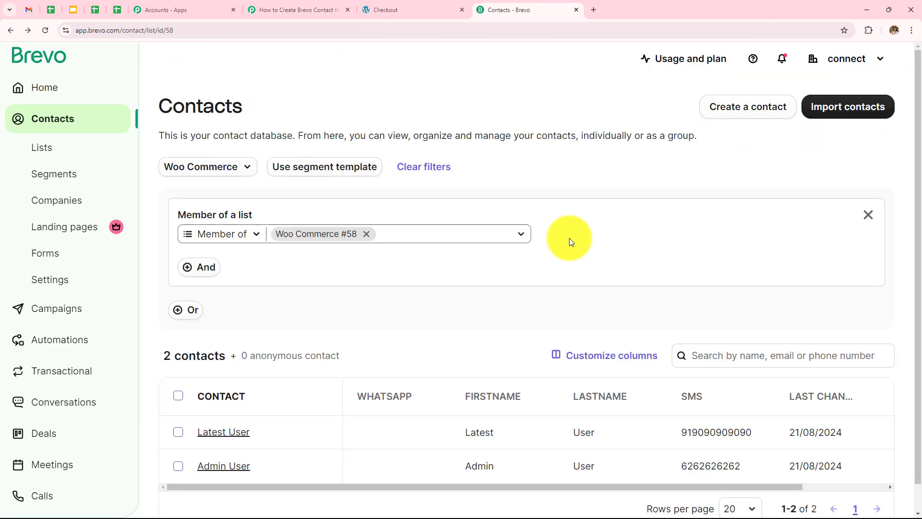
pyautogui.click(276, 10)
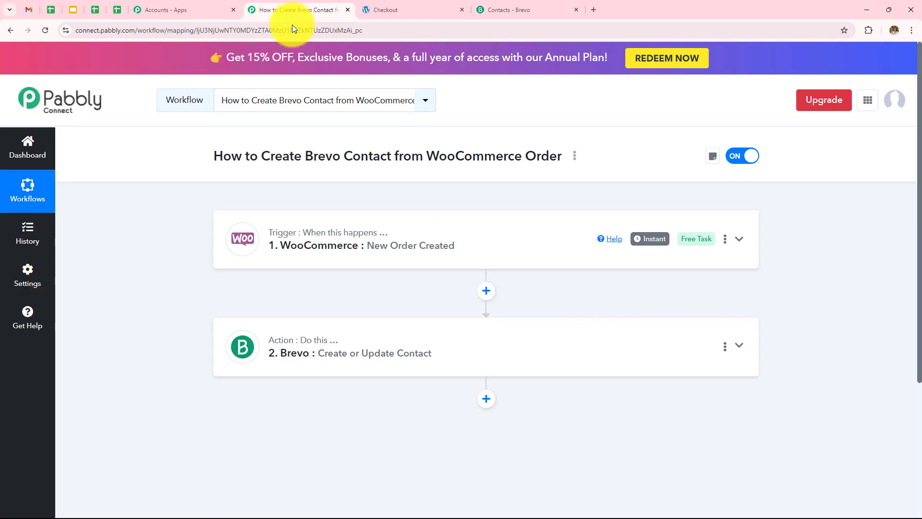